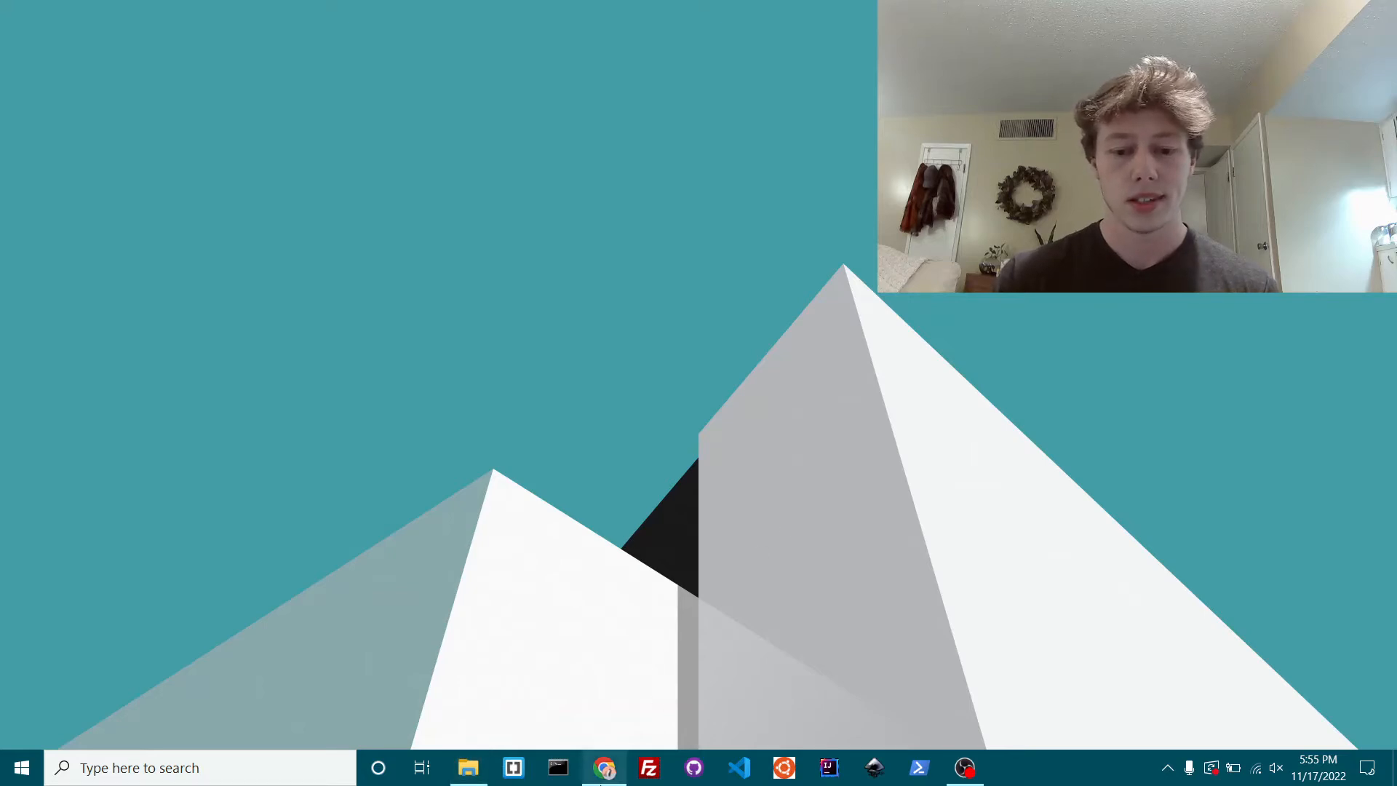
- Switch to Chrome and open the Apache Friends "Download XAMPP" page from the "xampp download" search results
{"action": "left_click", "coordinate": [605, 769]}
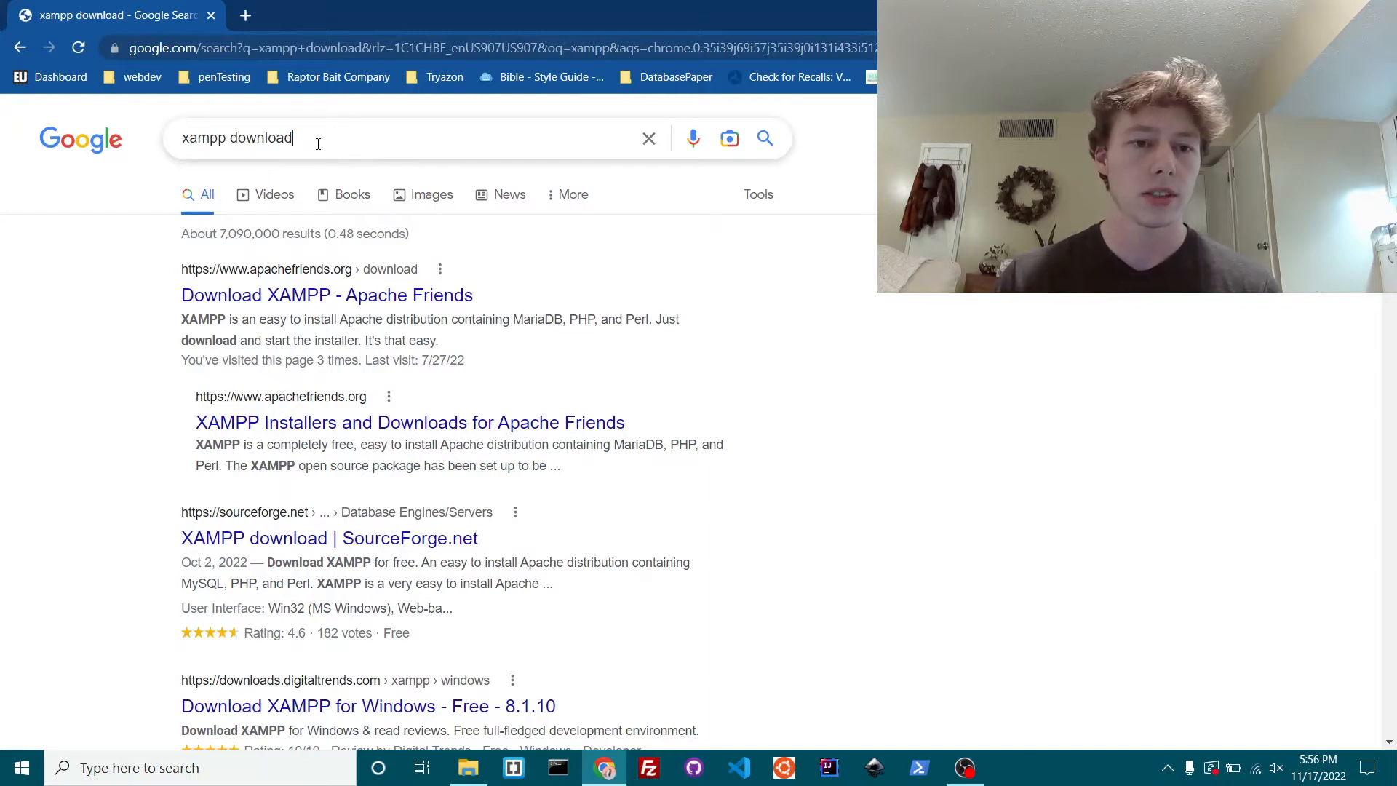
{"action": "double_click", "coordinate": [318, 144]}
{"action": "left_click", "coordinate": [318, 143]}
{"action": "triple_click", "coordinate": [258, 144]}
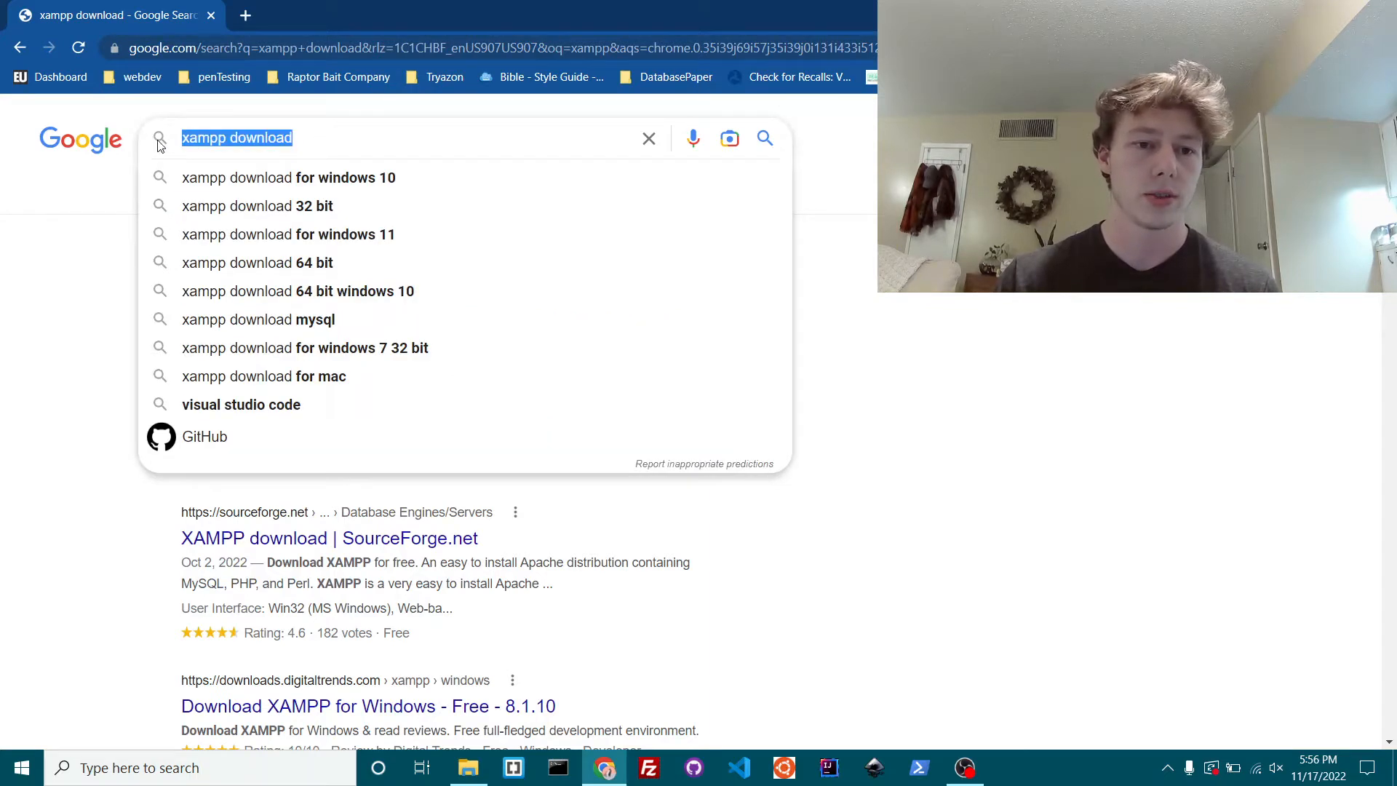
{"action": "left_click", "coordinate": [339, 142]}
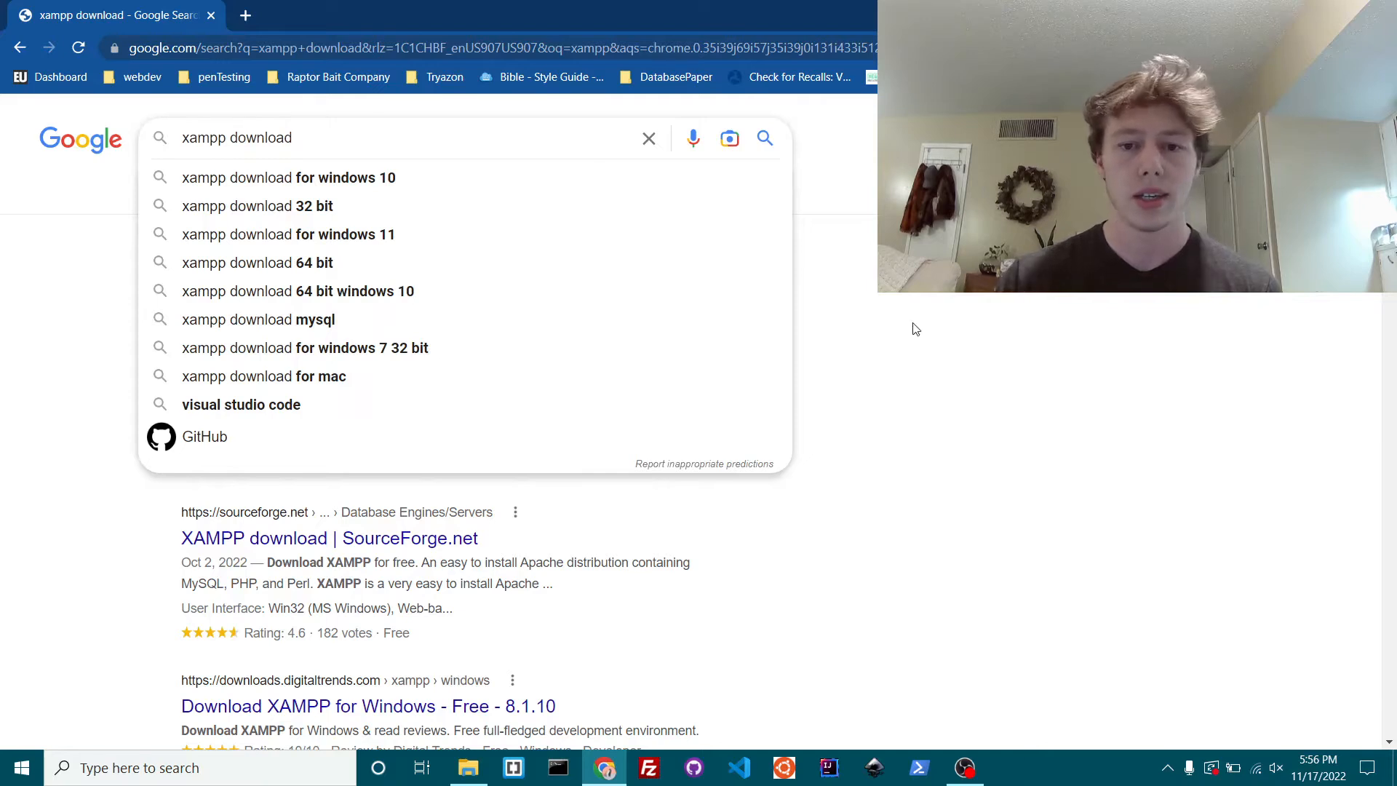
{"action": "left_click", "coordinate": [915, 342]}
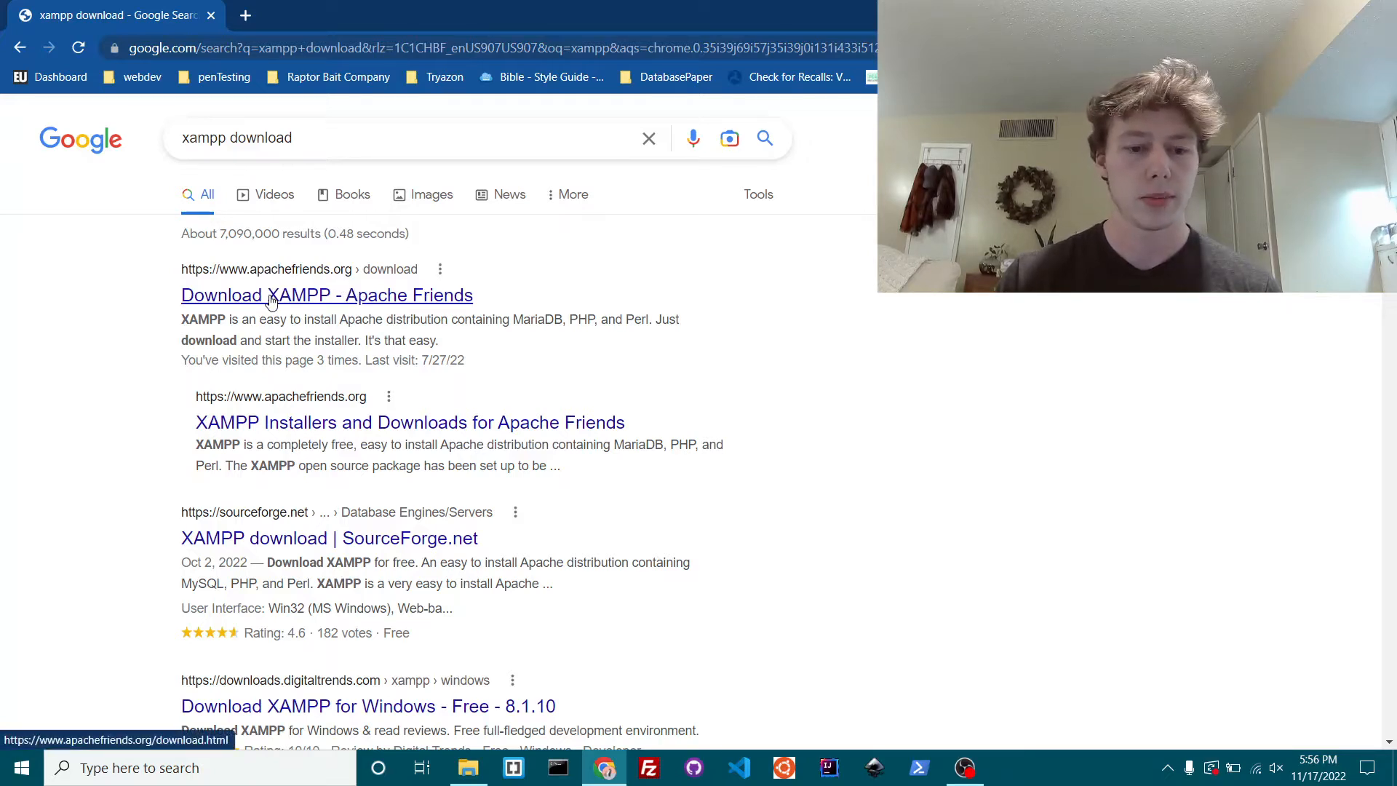
{"action": "left_click", "coordinate": [304, 303]}
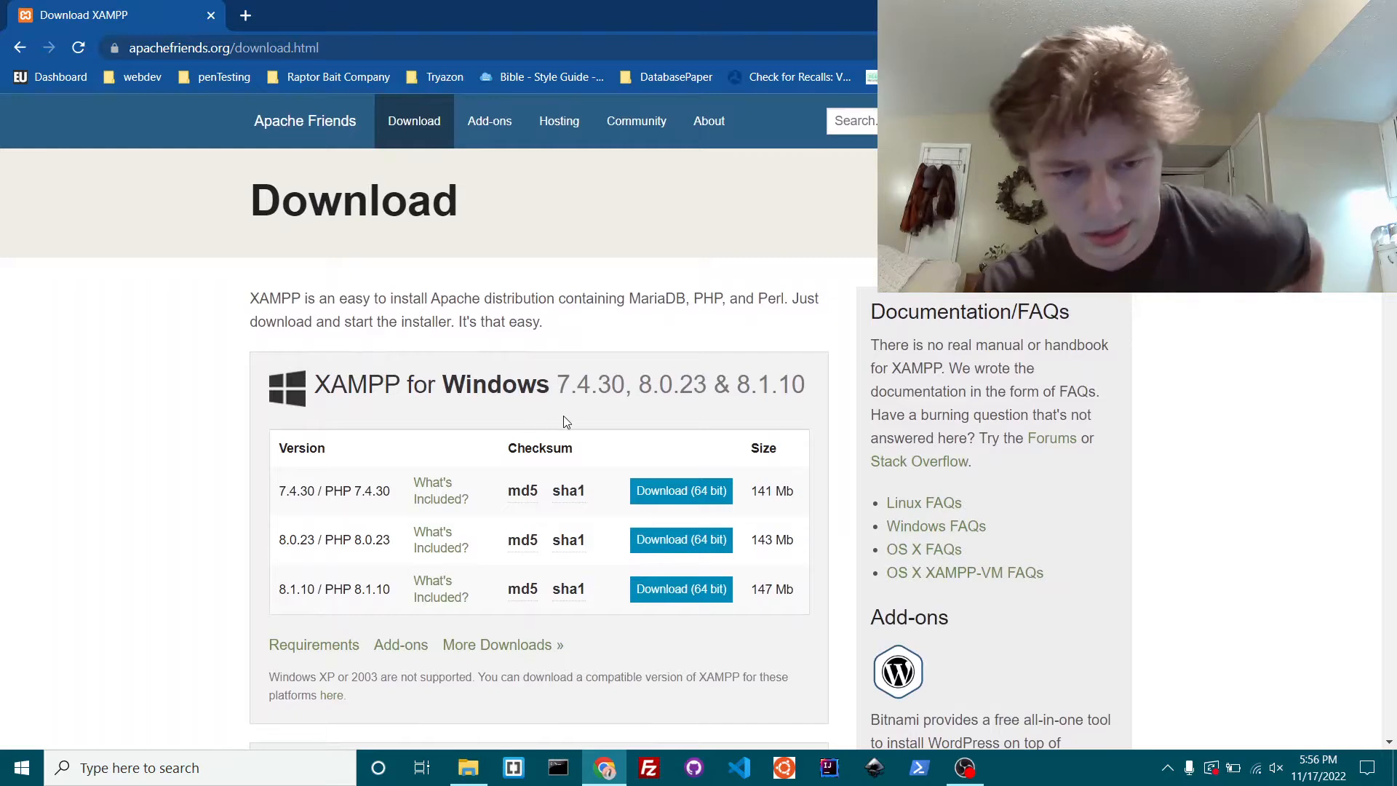
- Look over the available platforms and download the 64-bit XAMPP 8.1.10 / PHP 8.1.10 installer for Windows
{"action": "scroll", "coordinate": [563, 416], "scroll_direction": "down", "scroll_amount": 3}
{"action": "scroll", "coordinate": [565, 422], "scroll_direction": "down", "scroll_amount": 9}
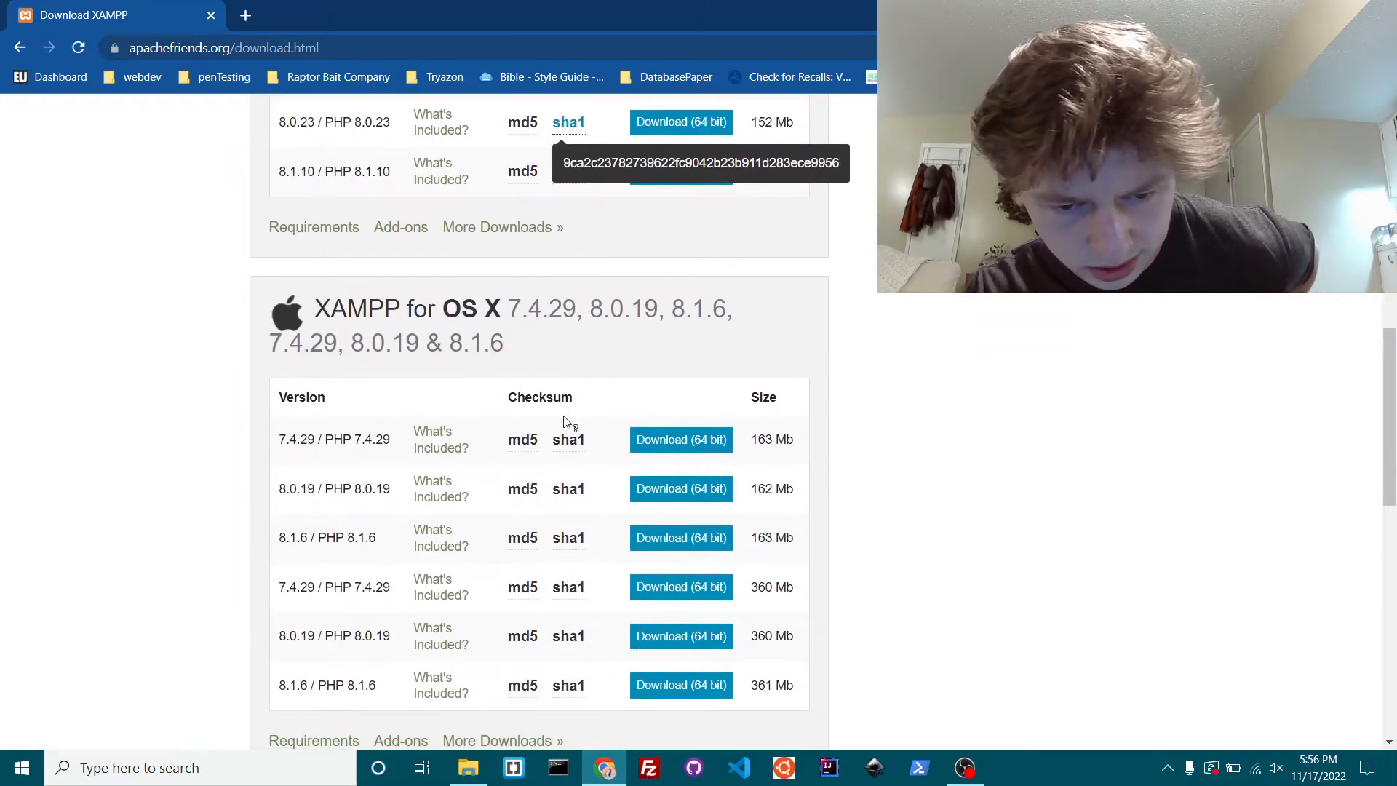
{"action": "scroll", "coordinate": [565, 422], "scroll_direction": "up", "scroll_amount": 12}
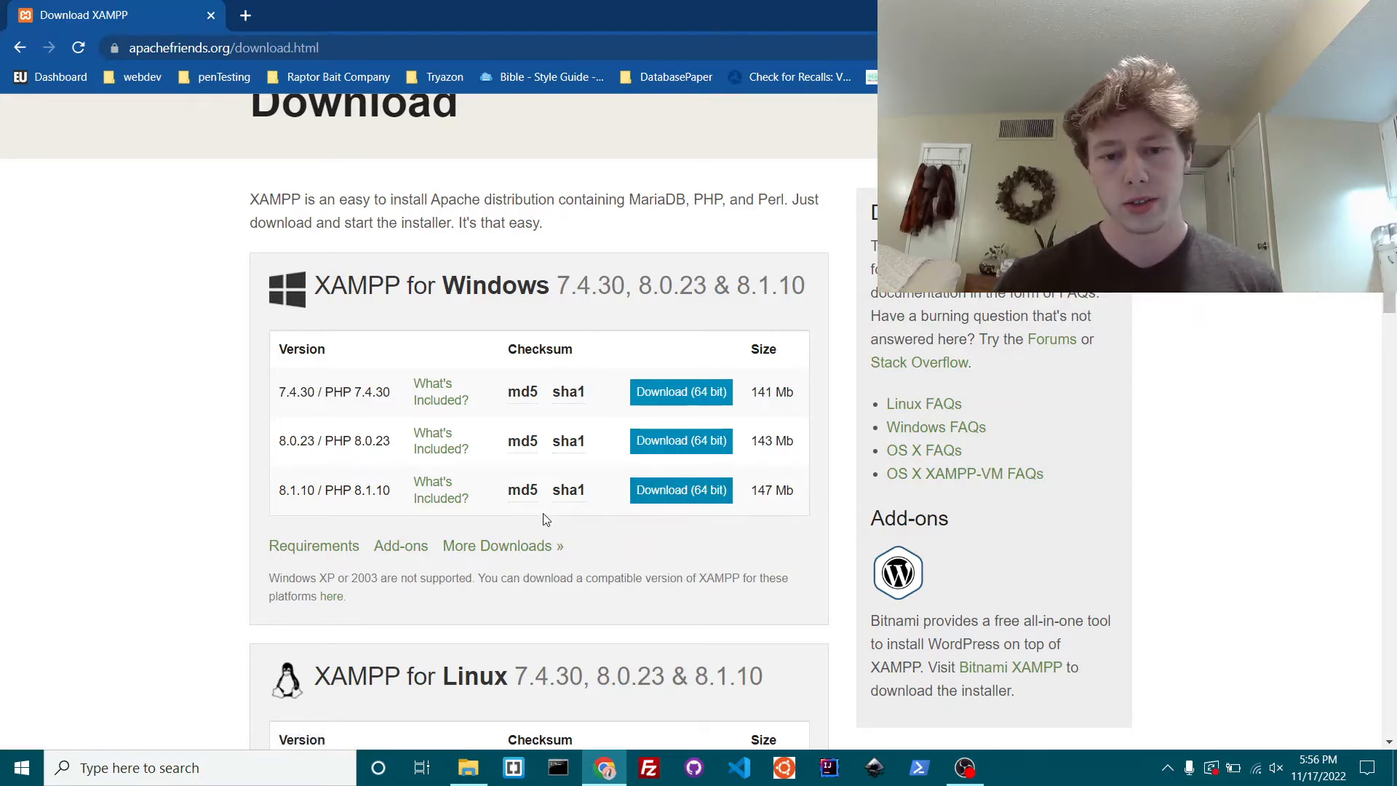
{"action": "left_click", "coordinate": [697, 498]}
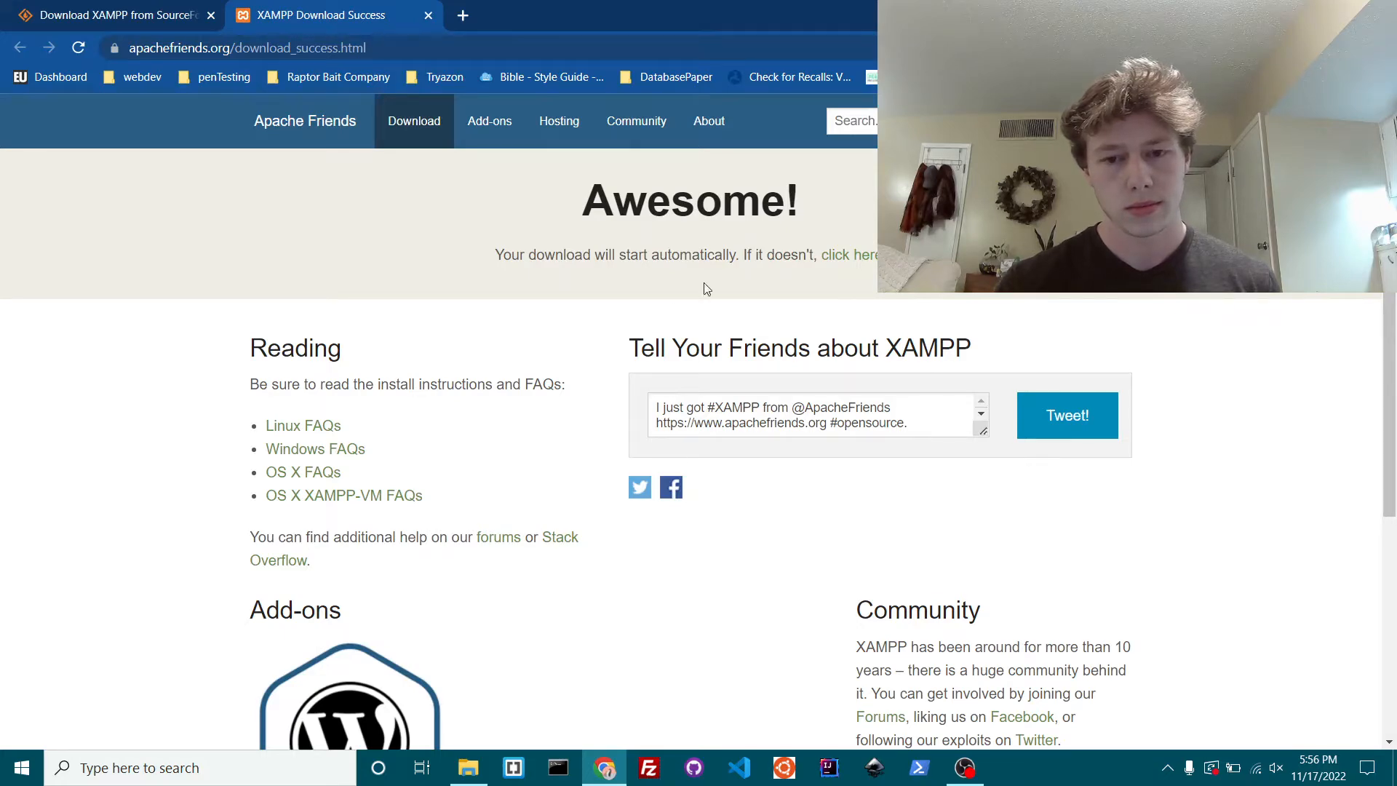
{"action": "left_click", "coordinate": [856, 256]}
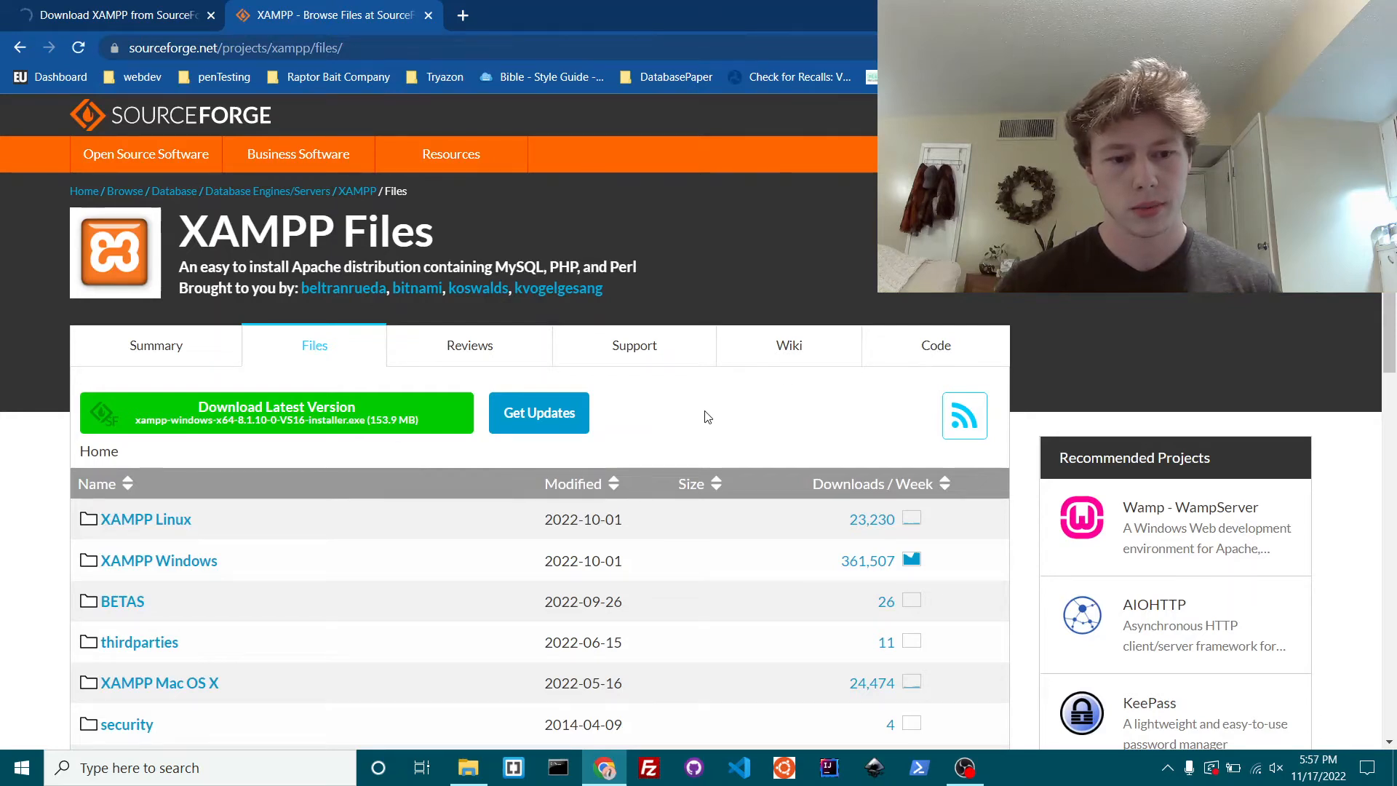
{"action": "scroll", "coordinate": [704, 416], "scroll_direction": "down", "scroll_amount": 1}
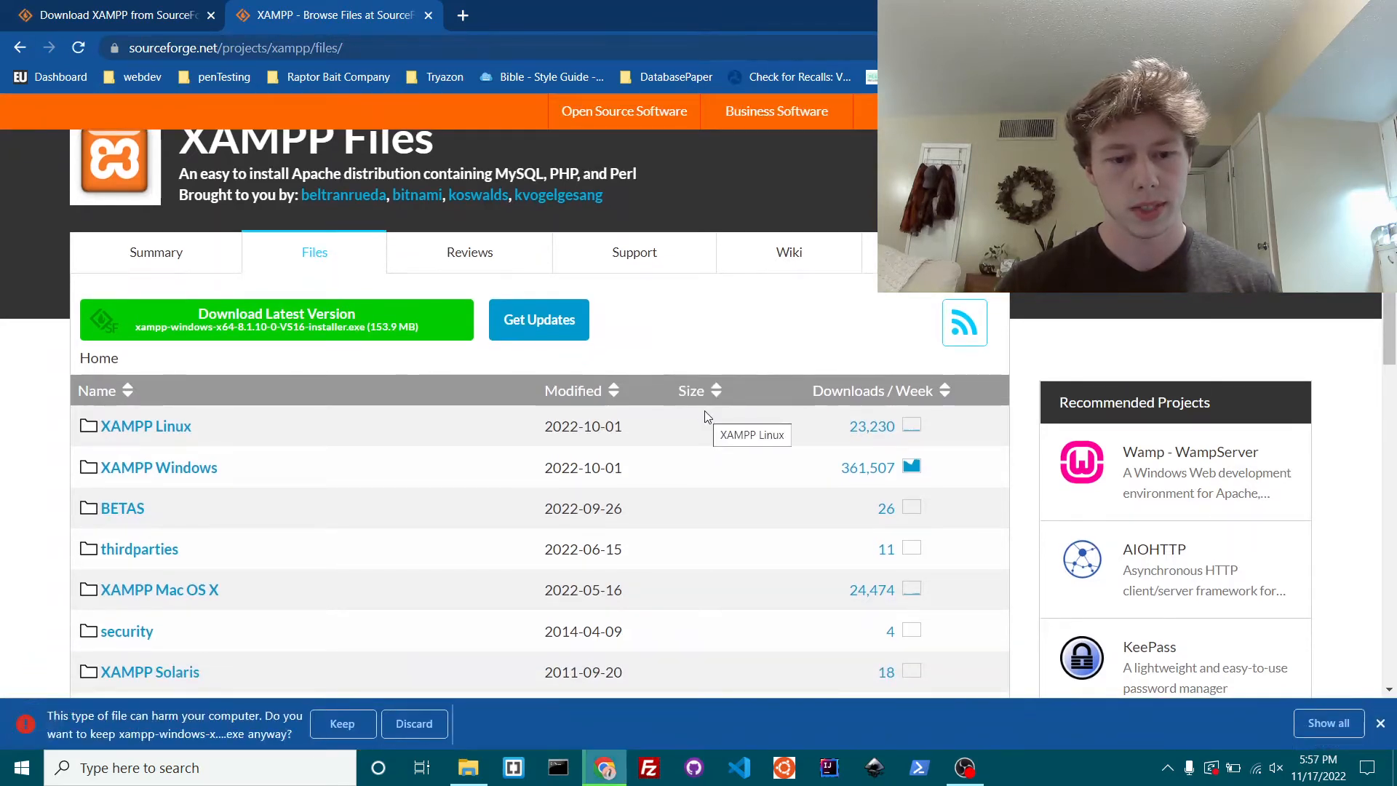
{"action": "left_click", "coordinate": [20, 49]}
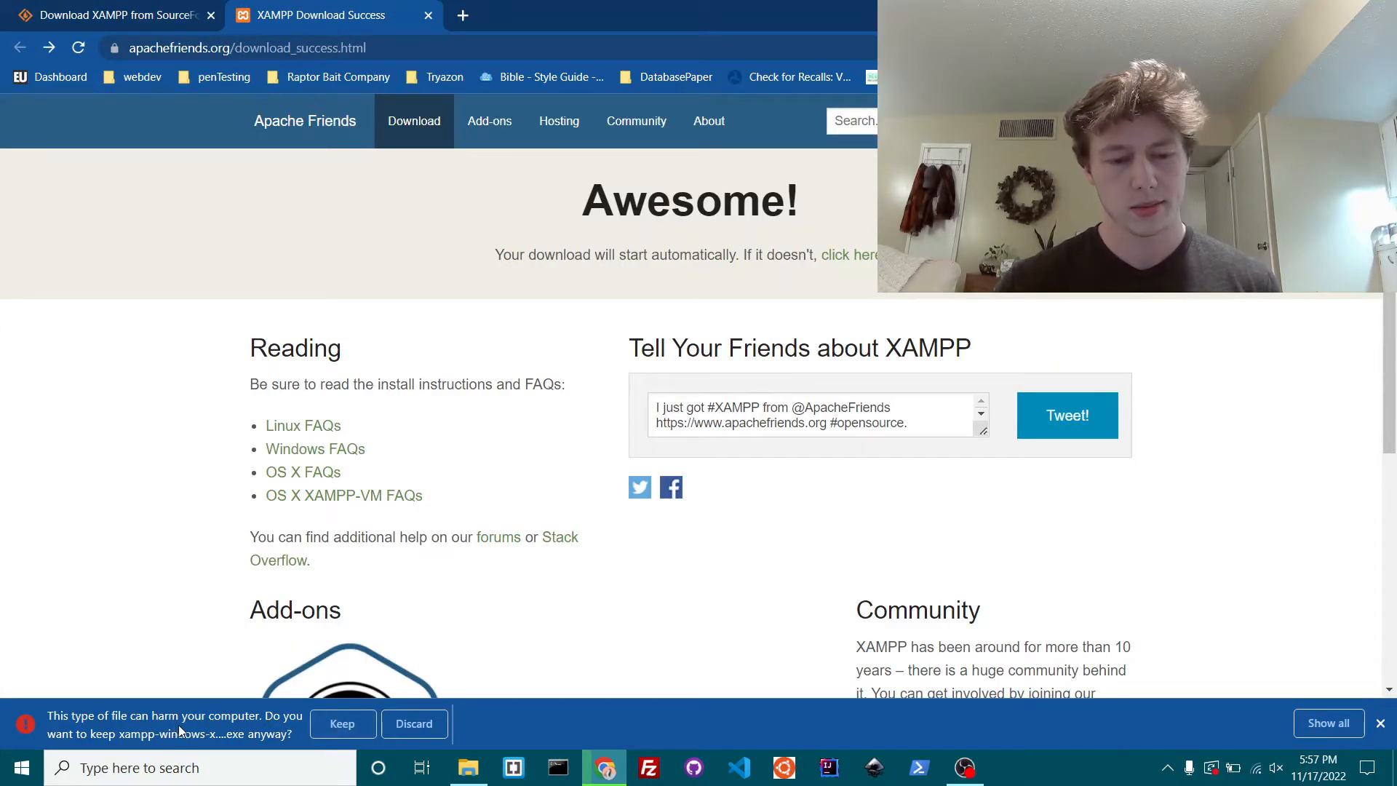
- Keep the downloaded XAMPP Windows installer and run it, acknowledging the User Account Control warning
{"action": "left_click", "coordinate": [325, 726]}
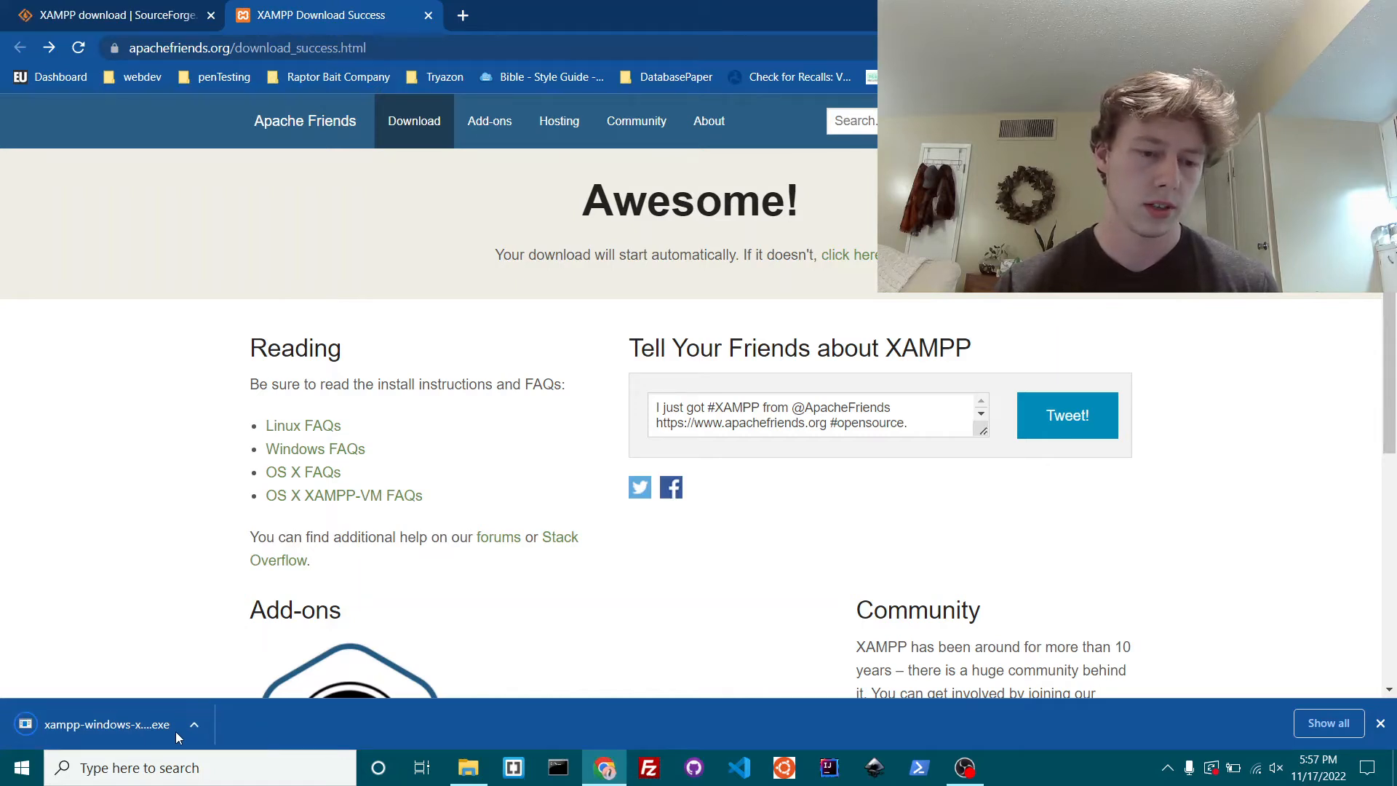
{"action": "left_click", "coordinate": [93, 722]}
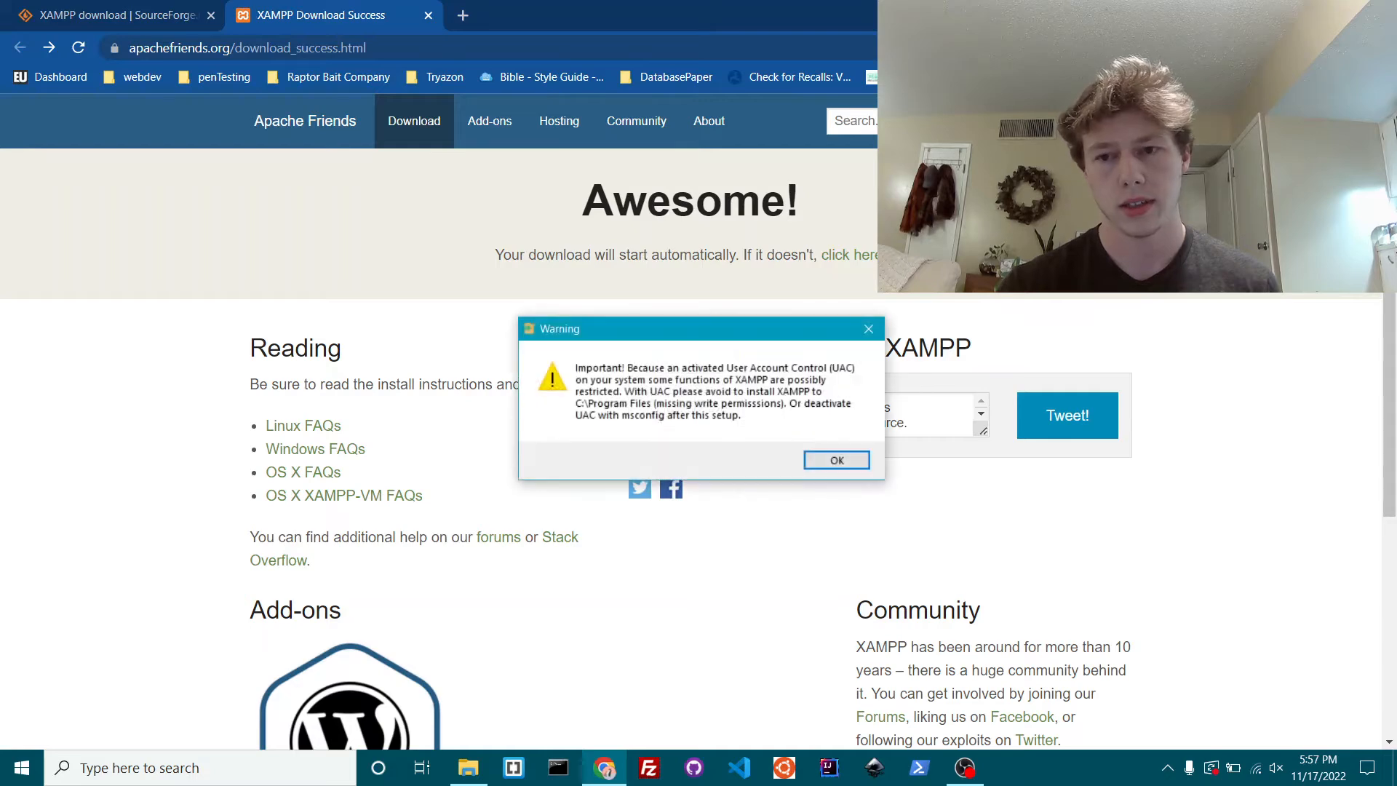
{"action": "left_click", "coordinate": [1294, 12]}
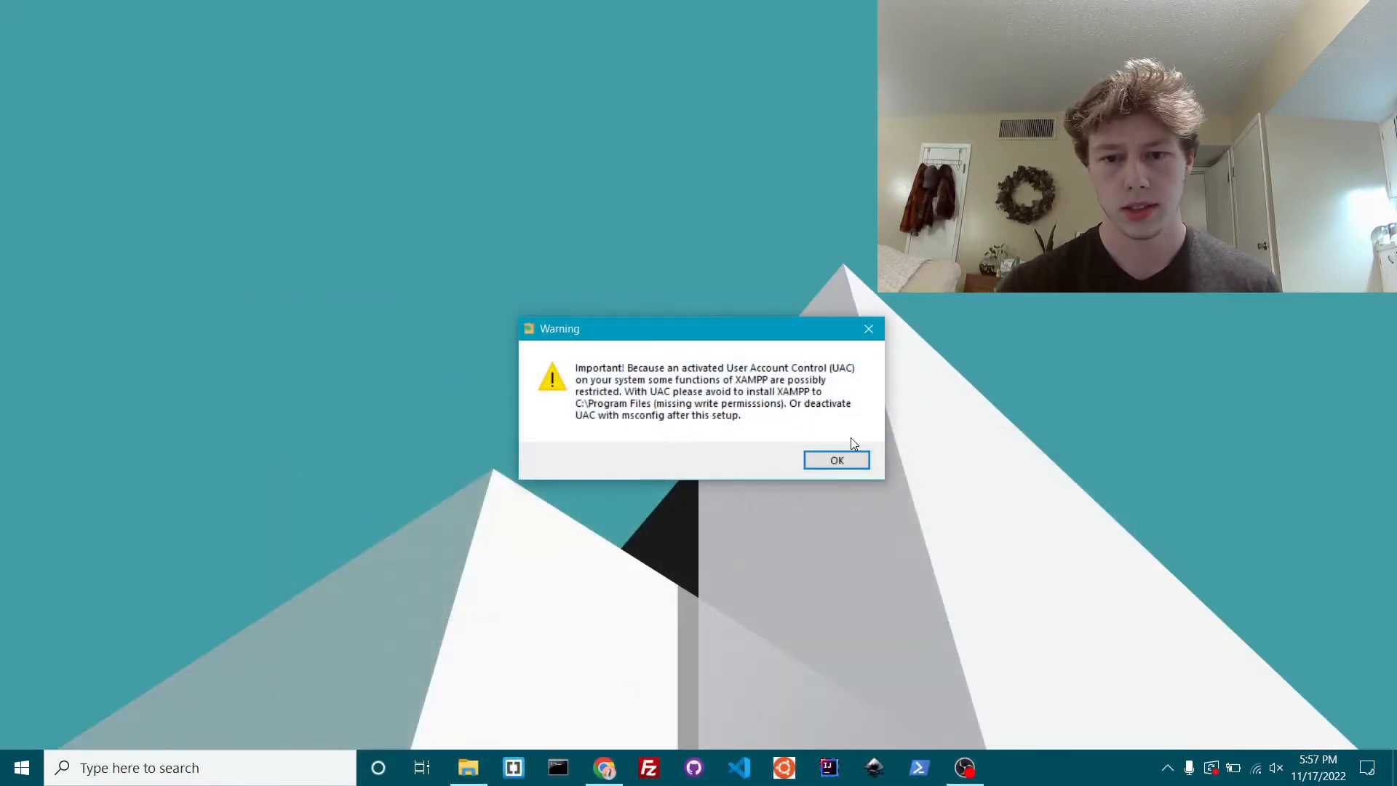
{"action": "left_click", "coordinate": [833, 462]}
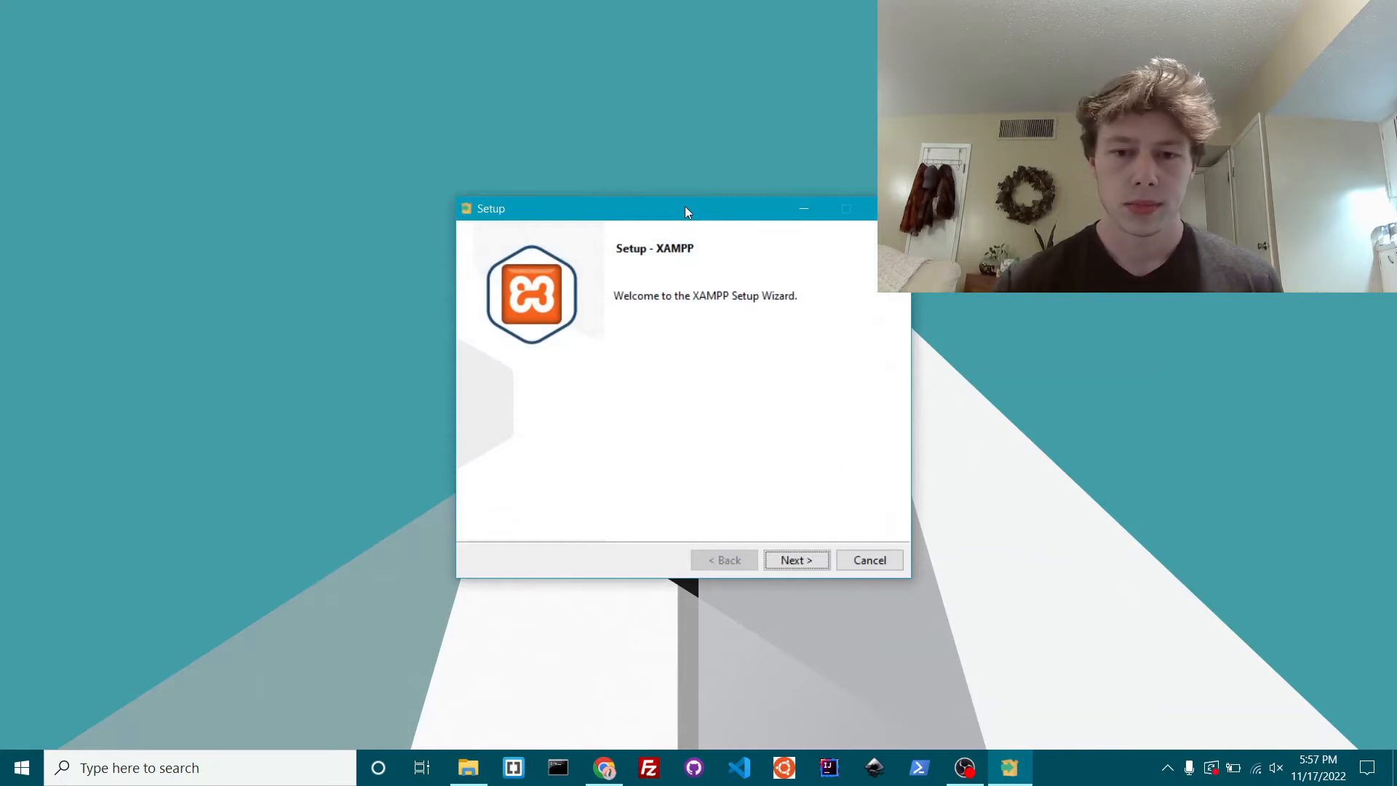
- Proceed to the setup's component selection and exclude FileZilla FTP Server, Mercury Mail Server, Tomcat and Perl
{"action": "left_click_drag", "start_coordinate": [685, 208], "coordinate": [706, 160]}
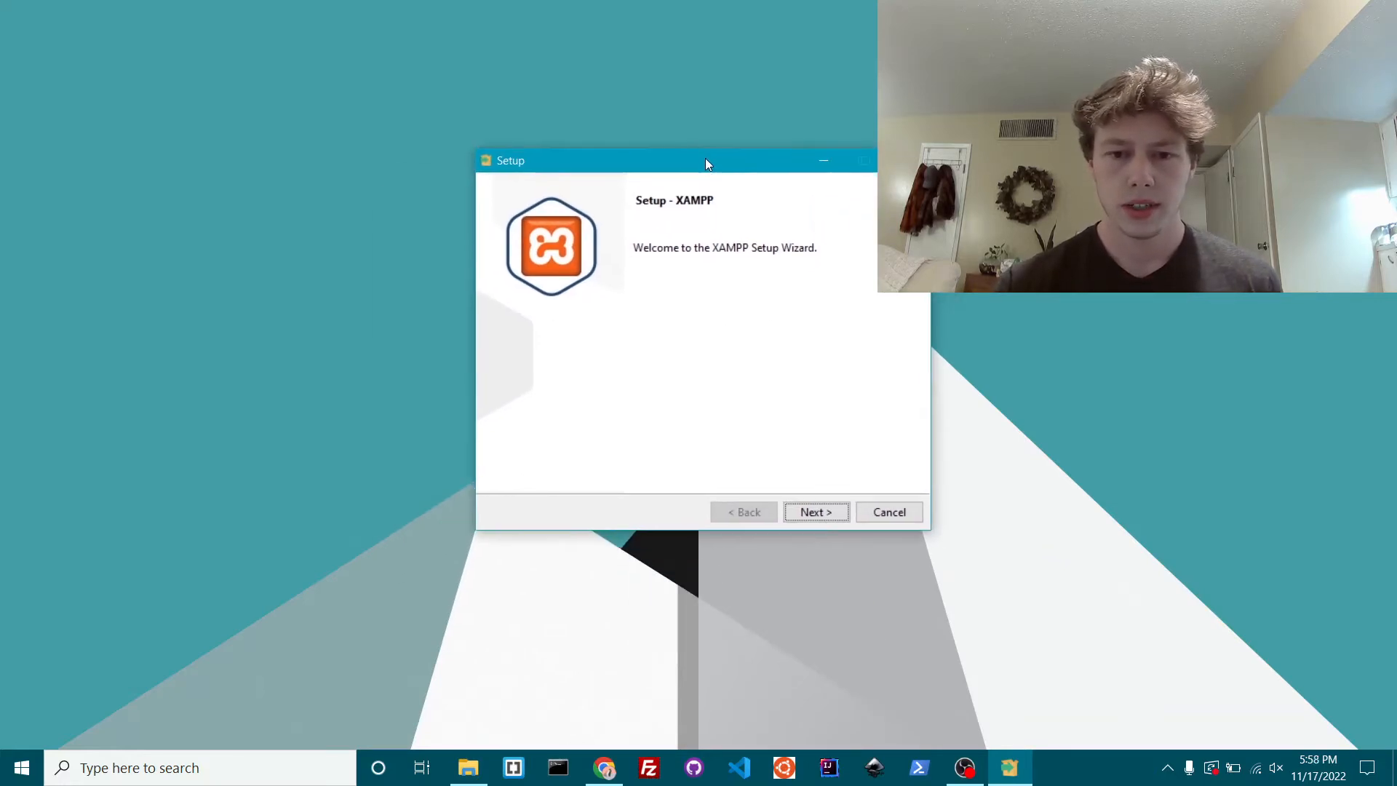
{"action": "left_click", "coordinate": [805, 513]}
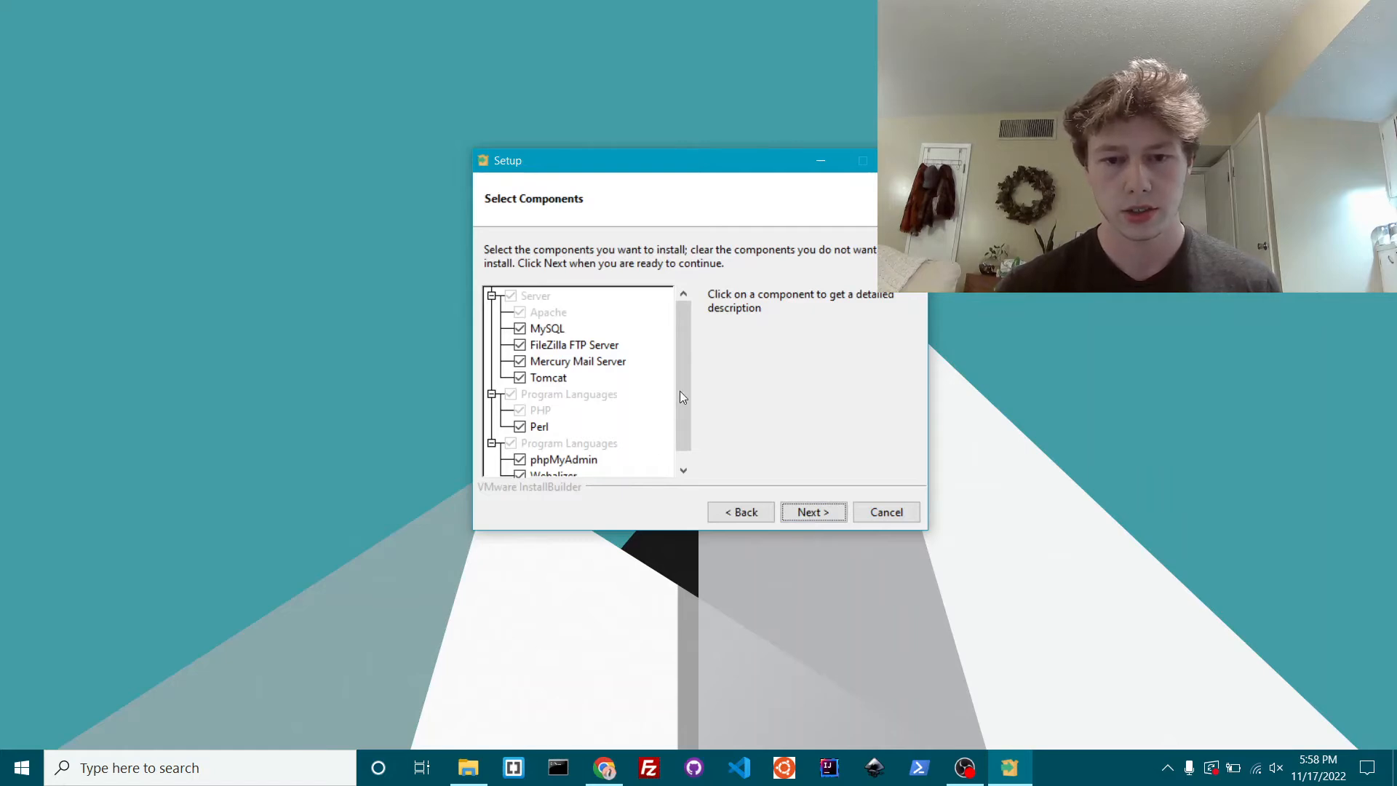
{"action": "mouse_move", "coordinate": [684, 364]}
{"action": "left_mouse_down"}
{"action": "mouse_move", "coordinate": [685, 421]}
{"action": "mouse_move", "coordinate": [684, 371]}
{"action": "left_mouse_up"}
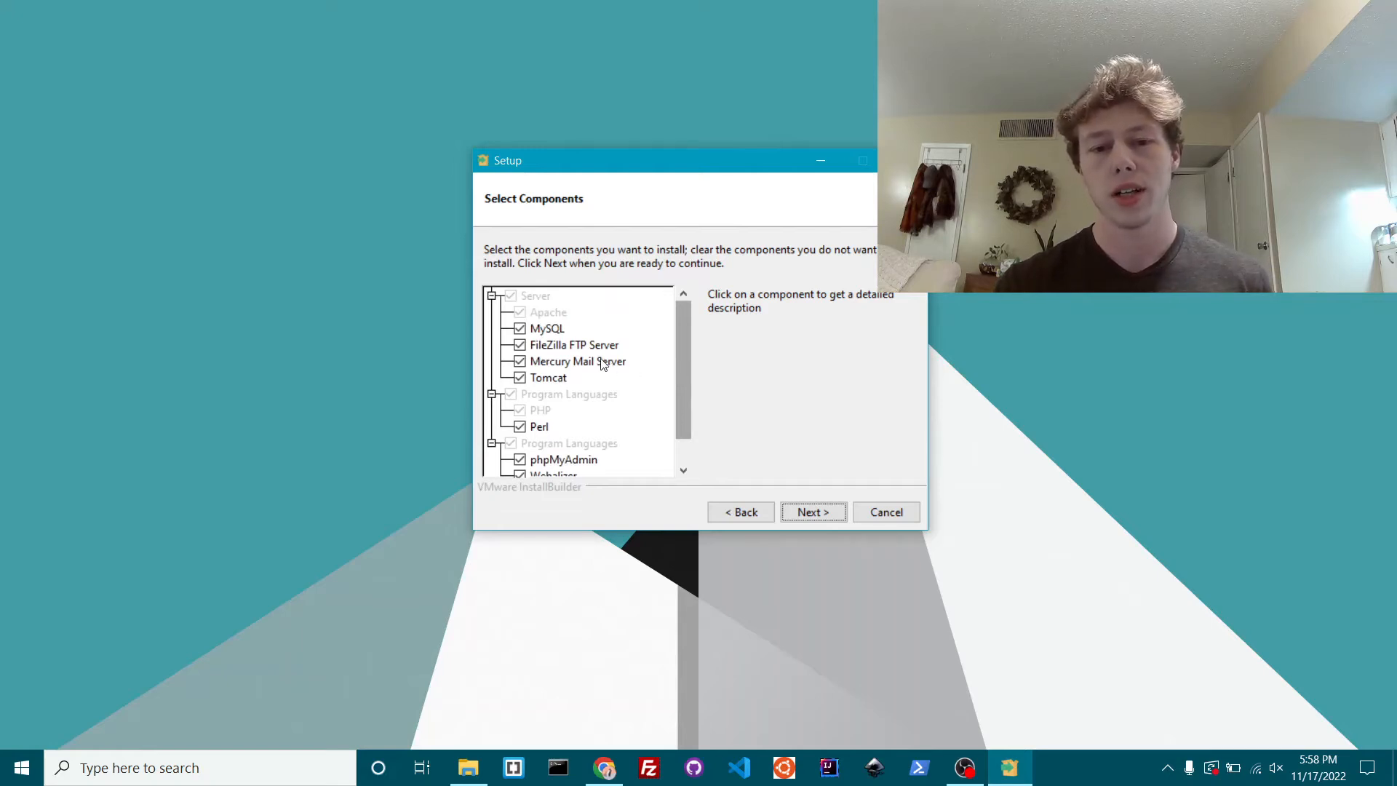
{"action": "left_click", "coordinate": [519, 344]}
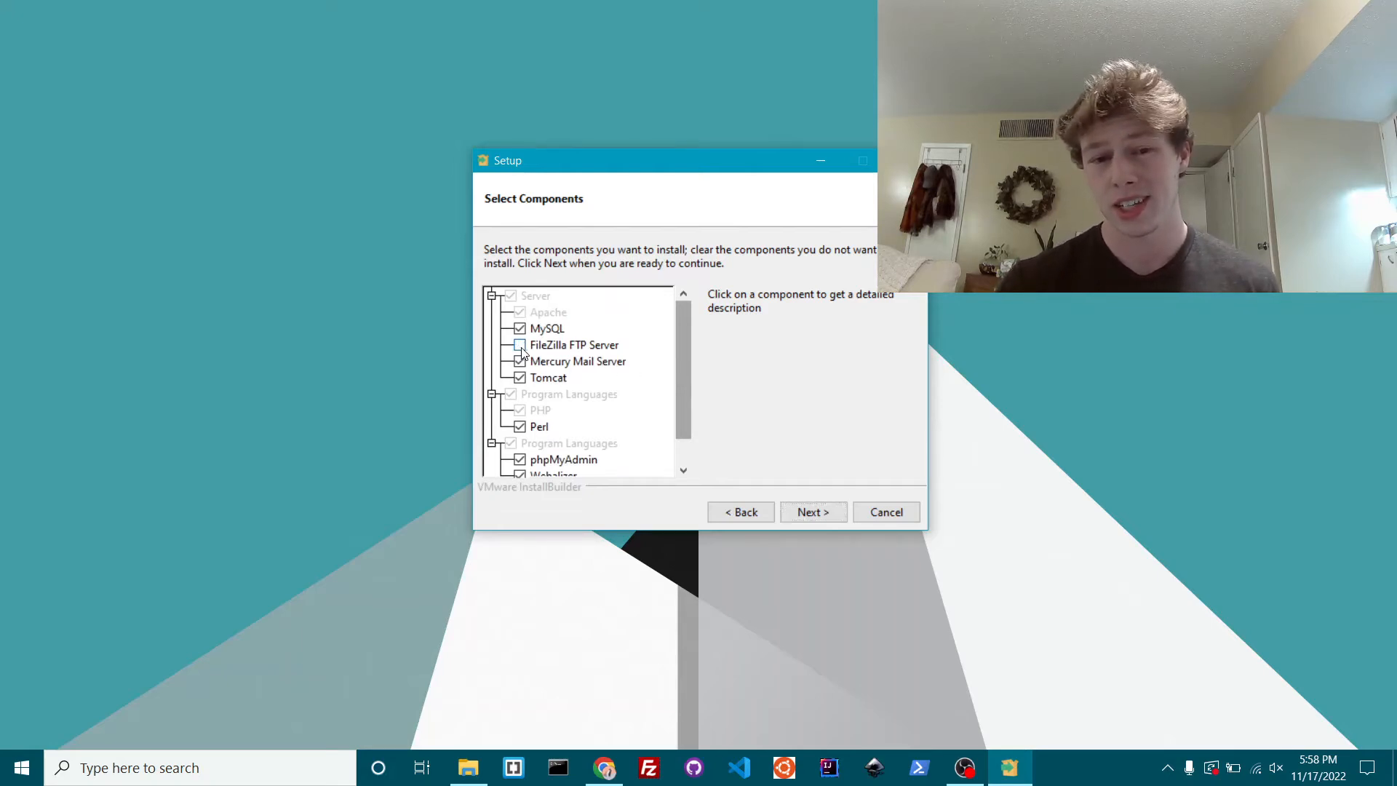
{"action": "left_click", "coordinate": [520, 361]}
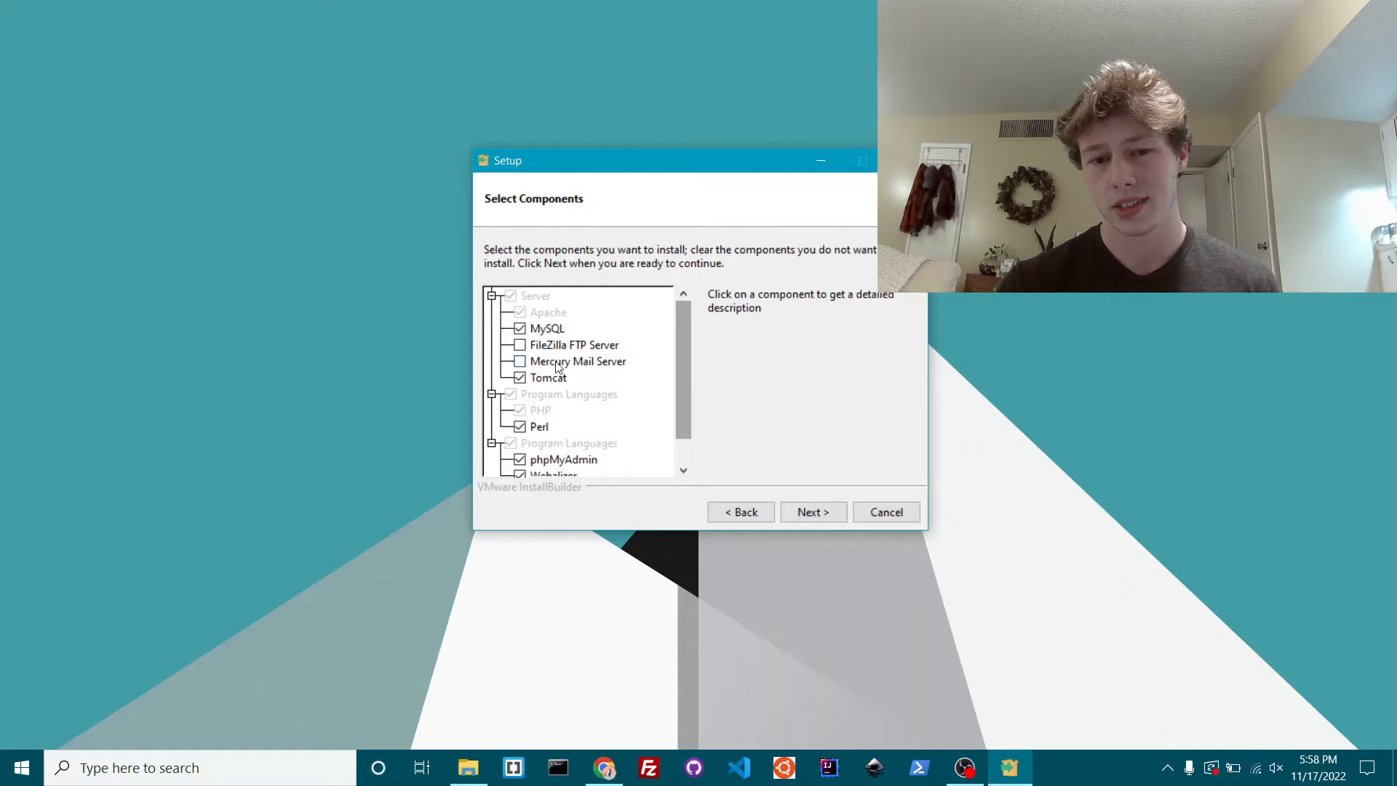
{"action": "left_click", "coordinate": [519, 377]}
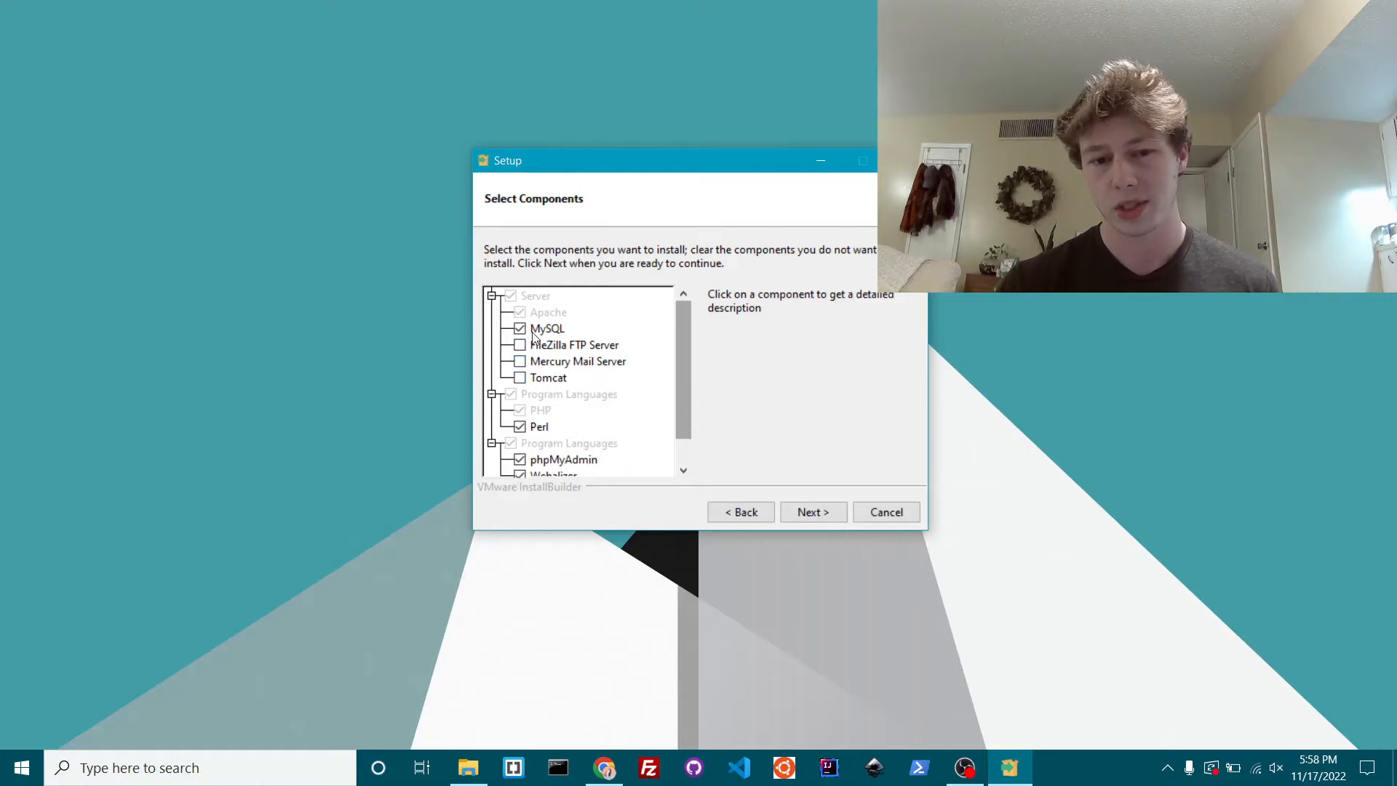
{"action": "left_click", "coordinate": [521, 429]}
{"action": "scroll", "coordinate": [525, 434], "scroll_direction": "down", "scroll_amount": 1}
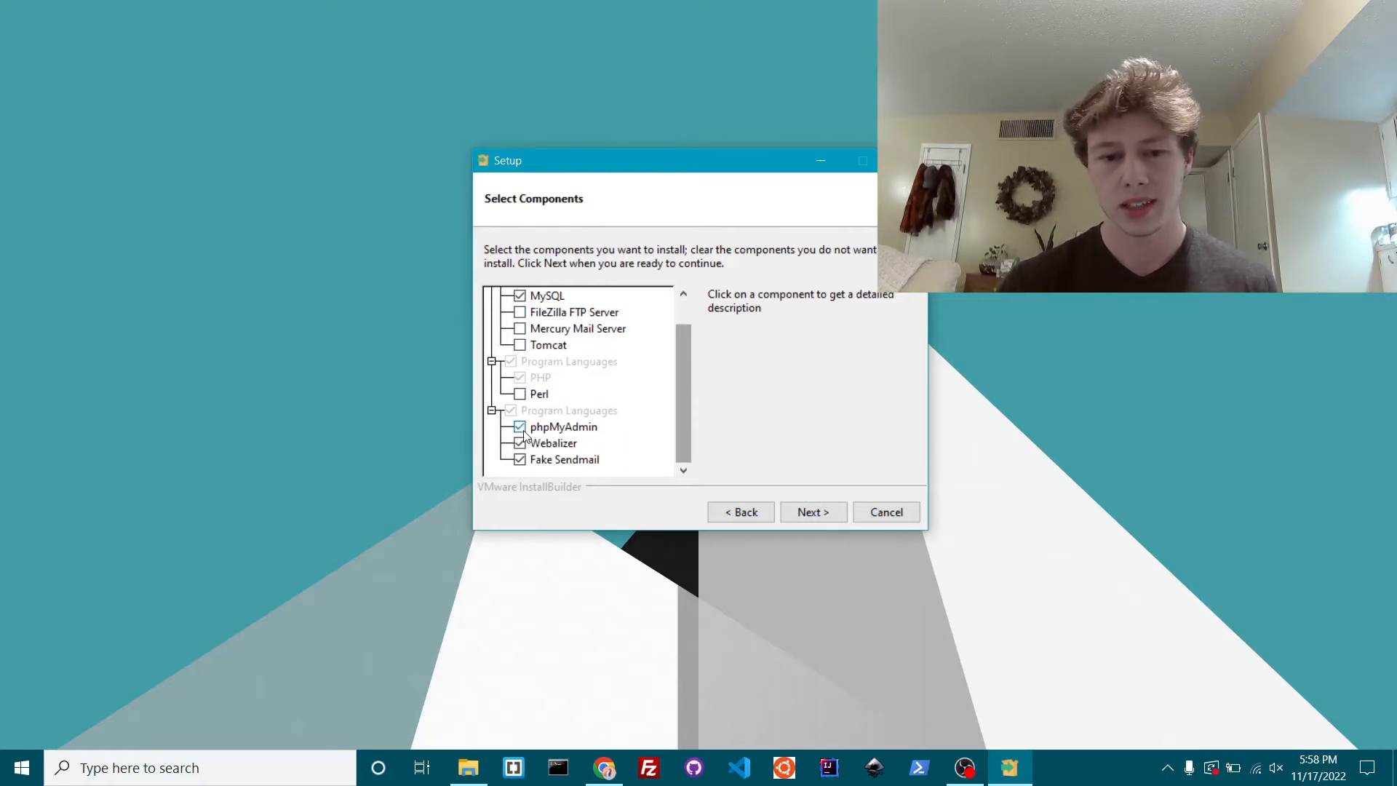
- Include Perl, Tomcat, Mercury Mail Server and FileZilla FTP Server again among the components to install
{"action": "left_click", "coordinate": [521, 393]}
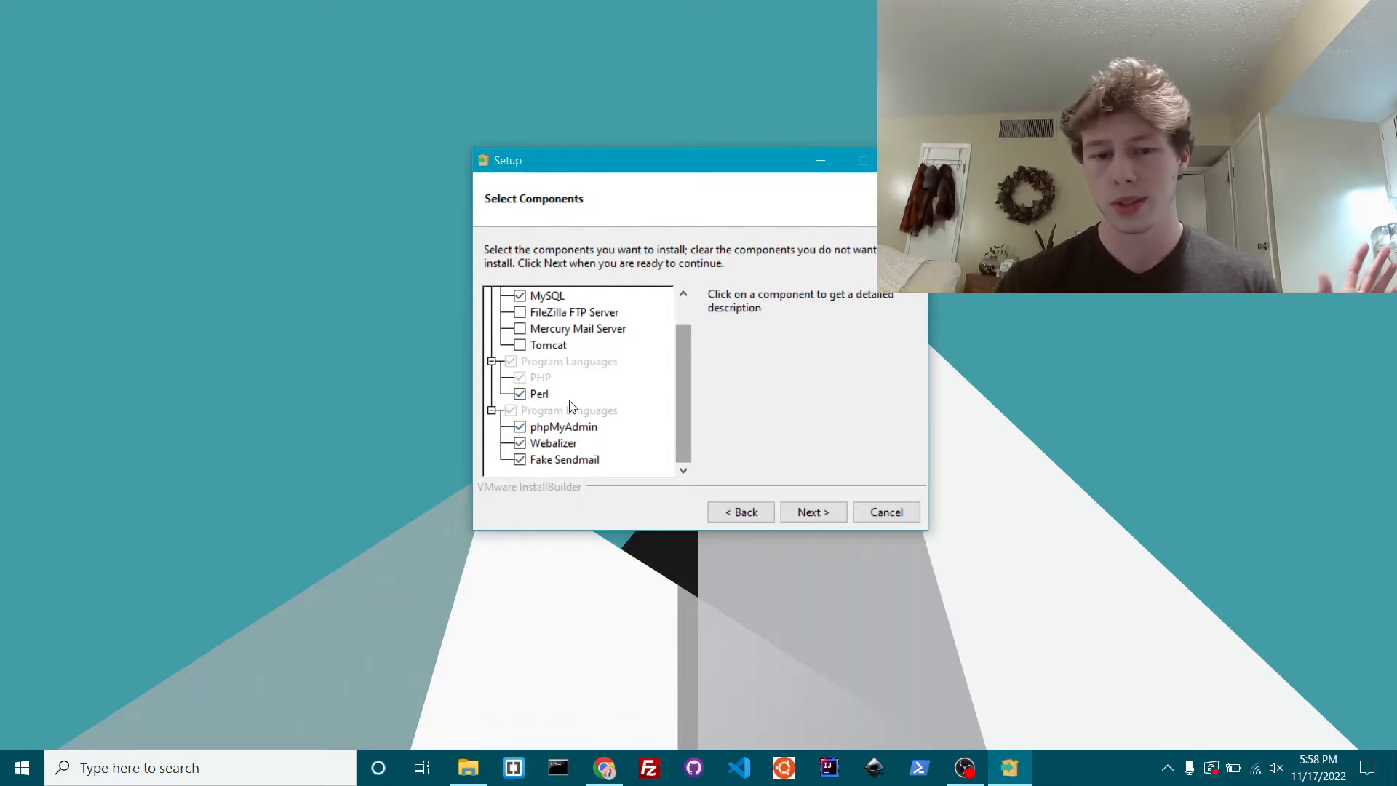
{"action": "left_click", "coordinate": [521, 344]}
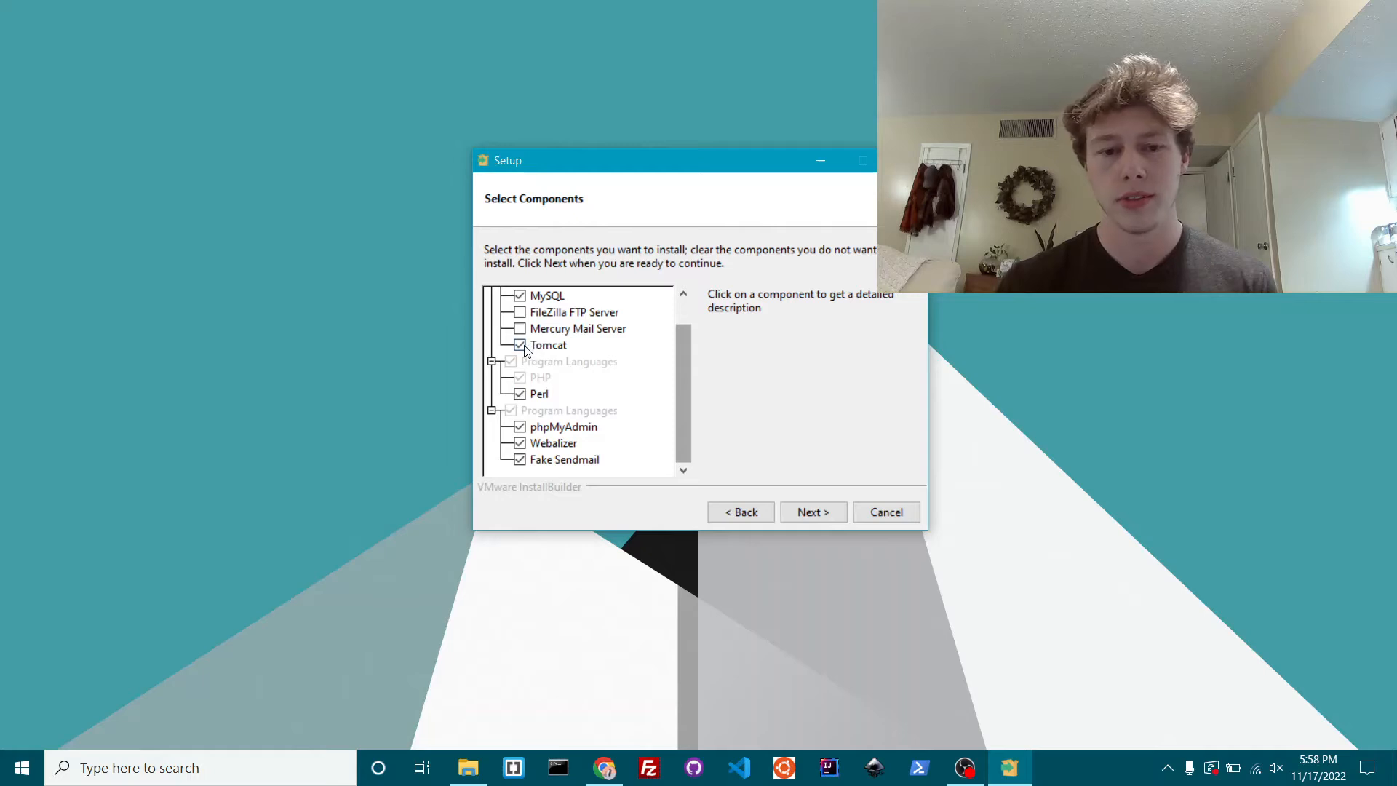
{"action": "left_click", "coordinate": [521, 329]}
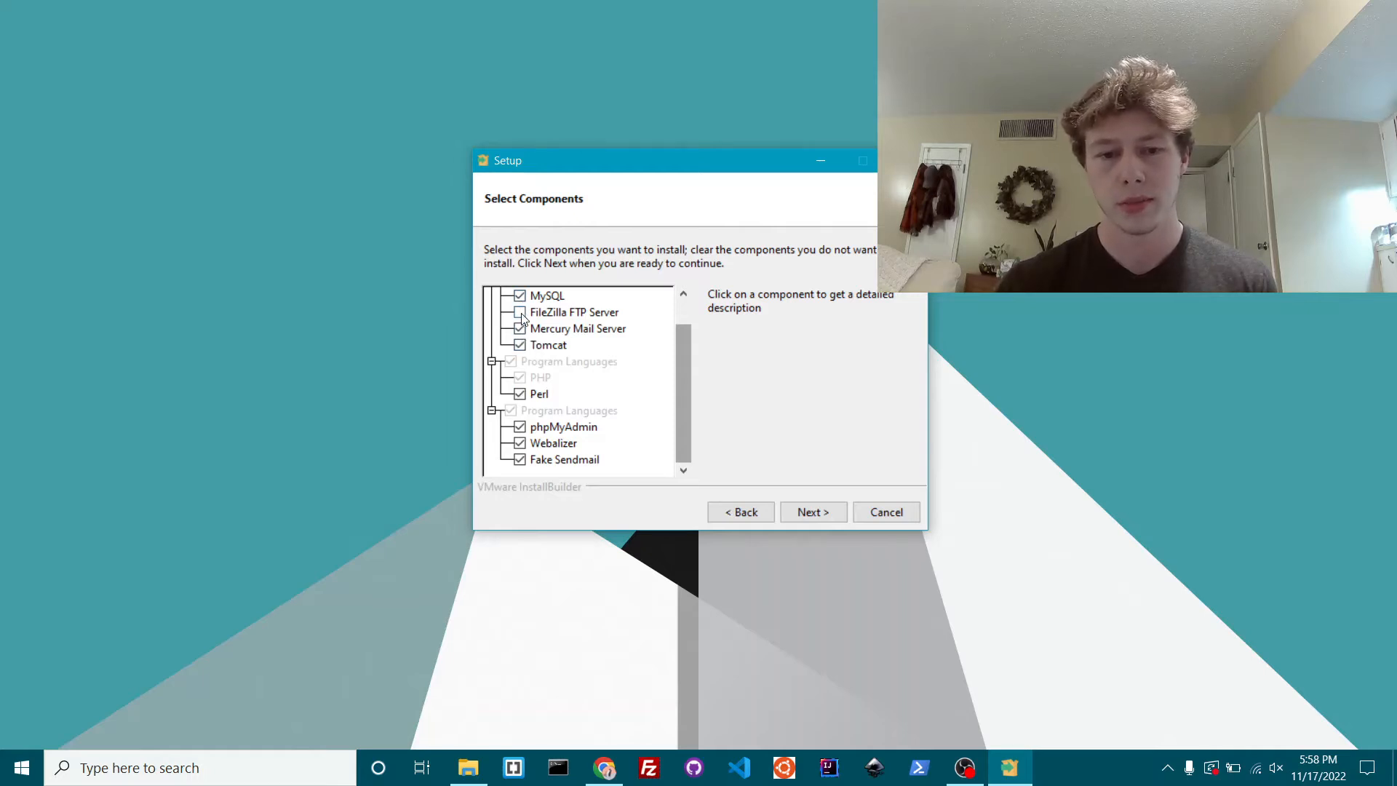
{"action": "left_click", "coordinate": [520, 312]}
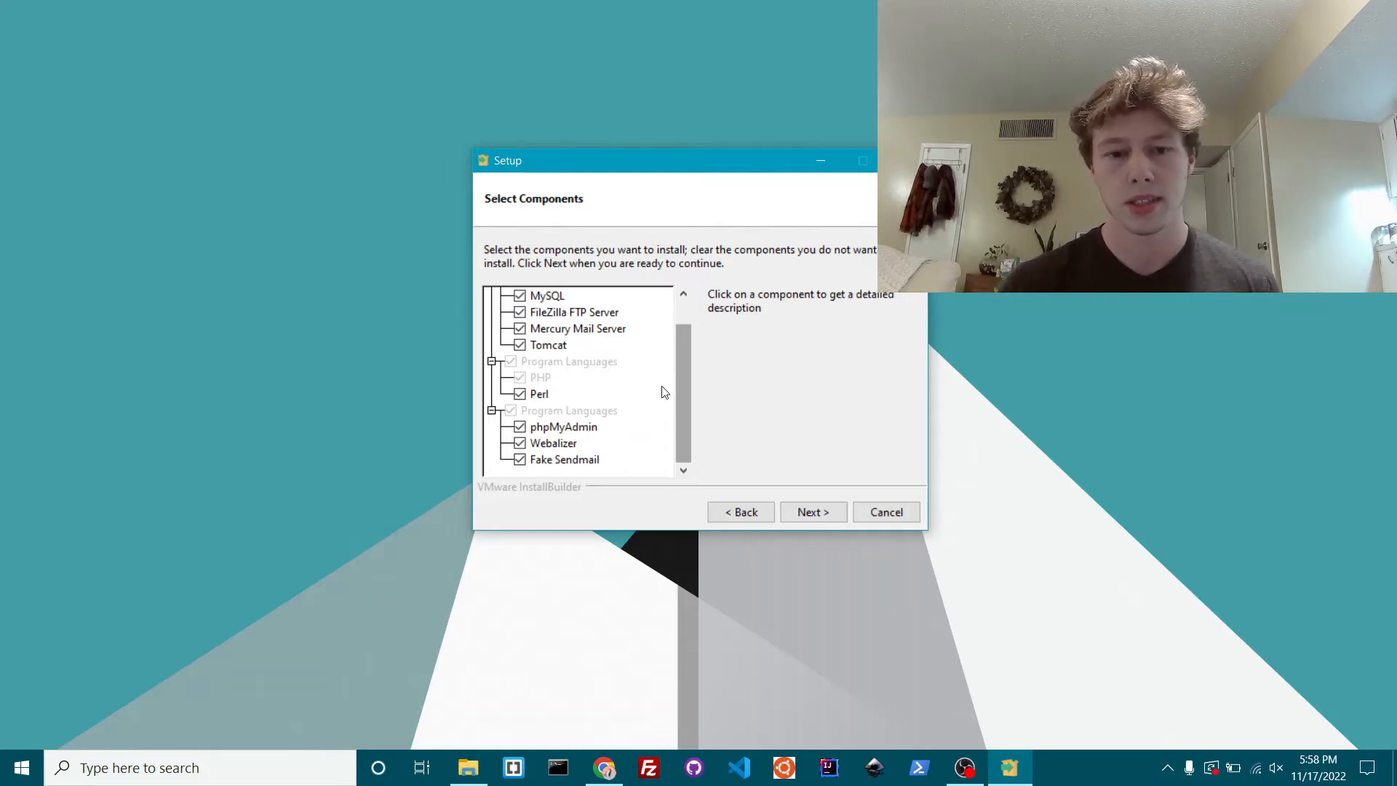
{"action": "left_click_drag", "start_coordinate": [690, 383], "coordinate": [680, 338]}
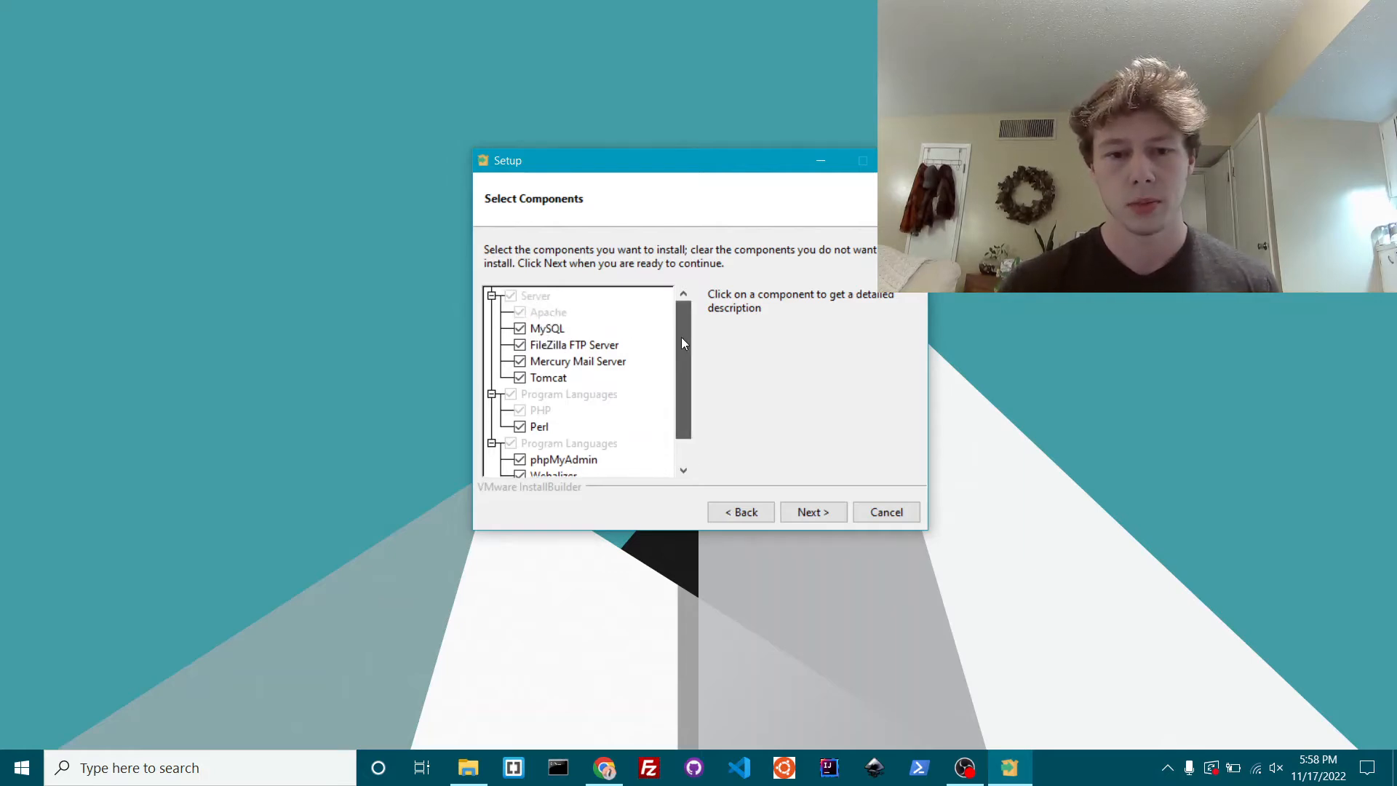
- Try to continue the installation with C:\xampp as the installation folder, and cancel the XAMPP setup
{"action": "left_click", "coordinate": [816, 517]}
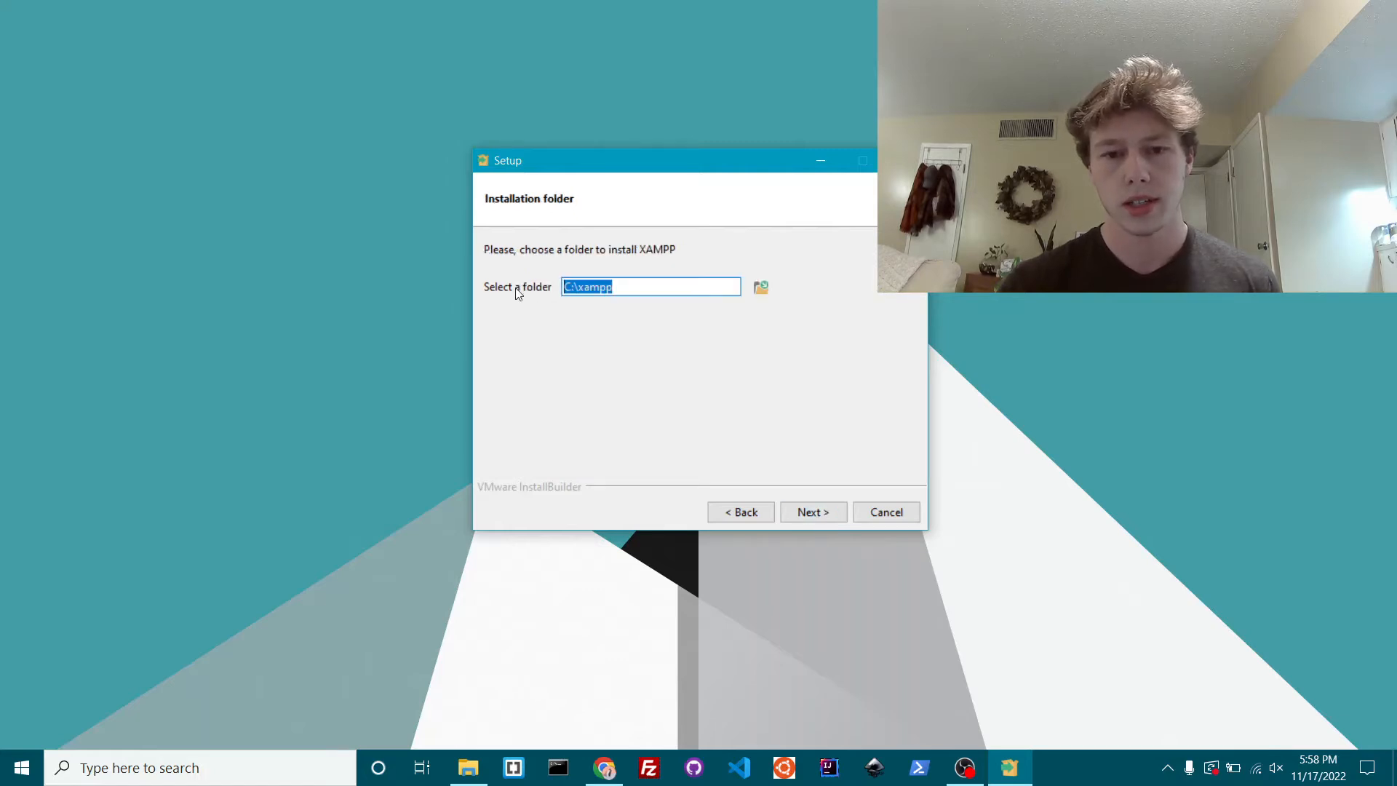
{"action": "left_click", "coordinate": [813, 515]}
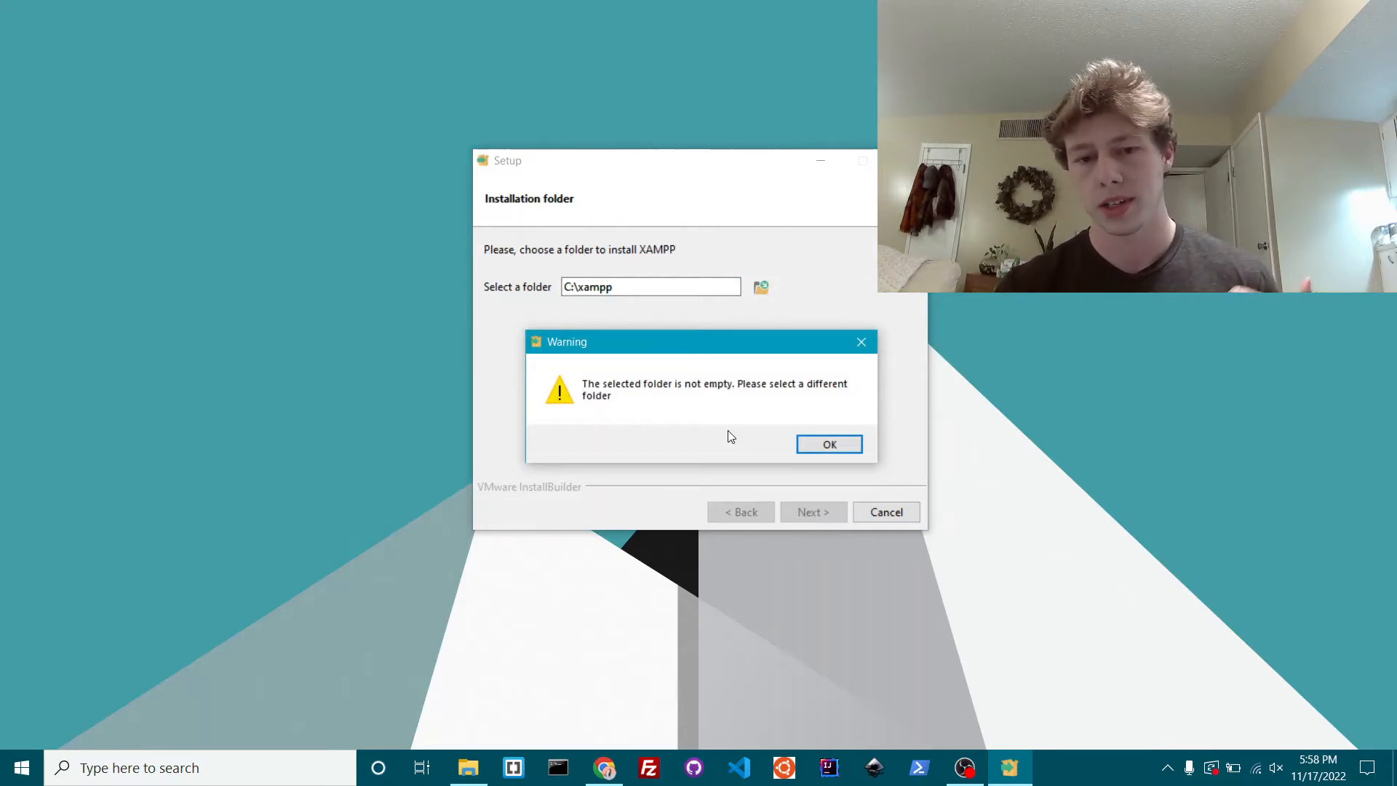
{"action": "left_click", "coordinate": [845, 448]}
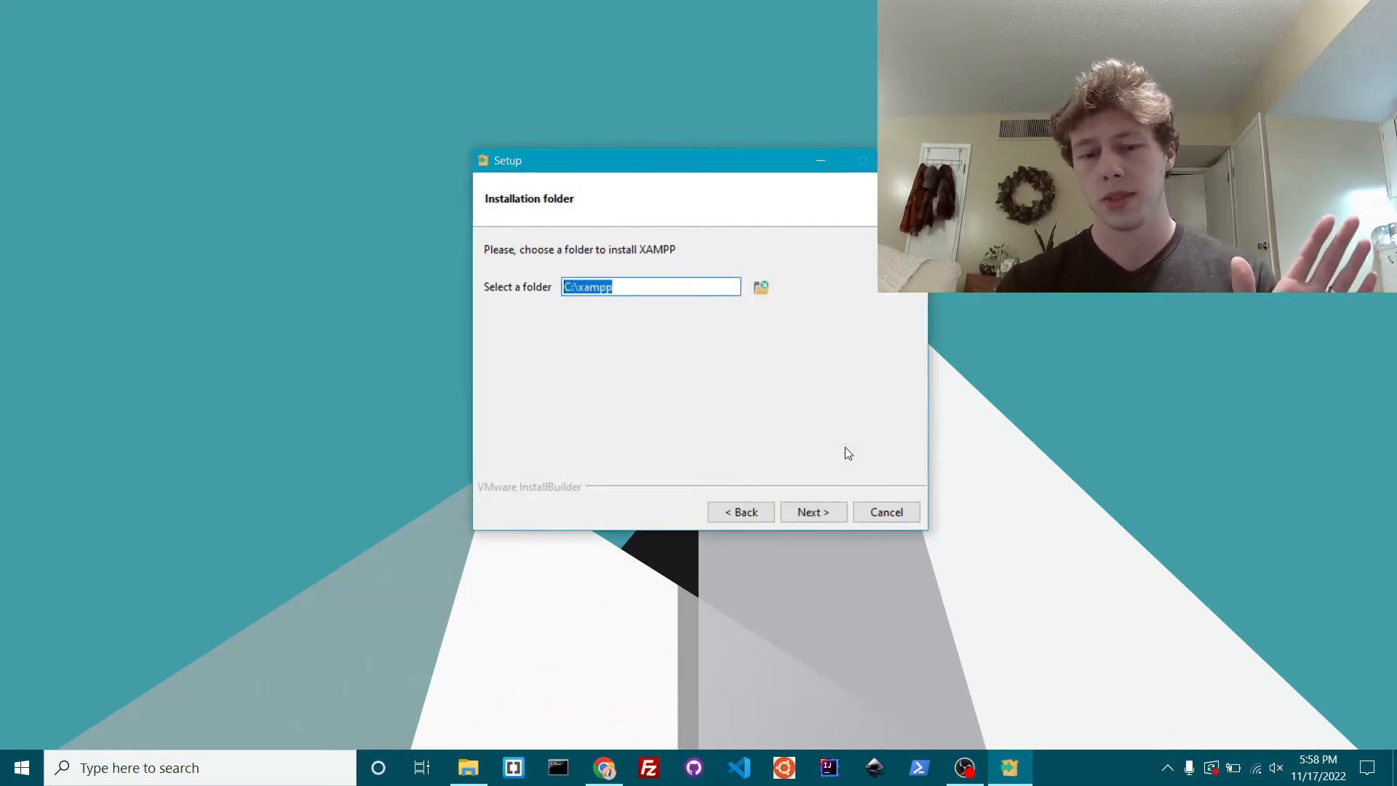
{"action": "left_click", "coordinate": [889, 514]}
{"action": "left_click", "coordinate": [729, 444]}
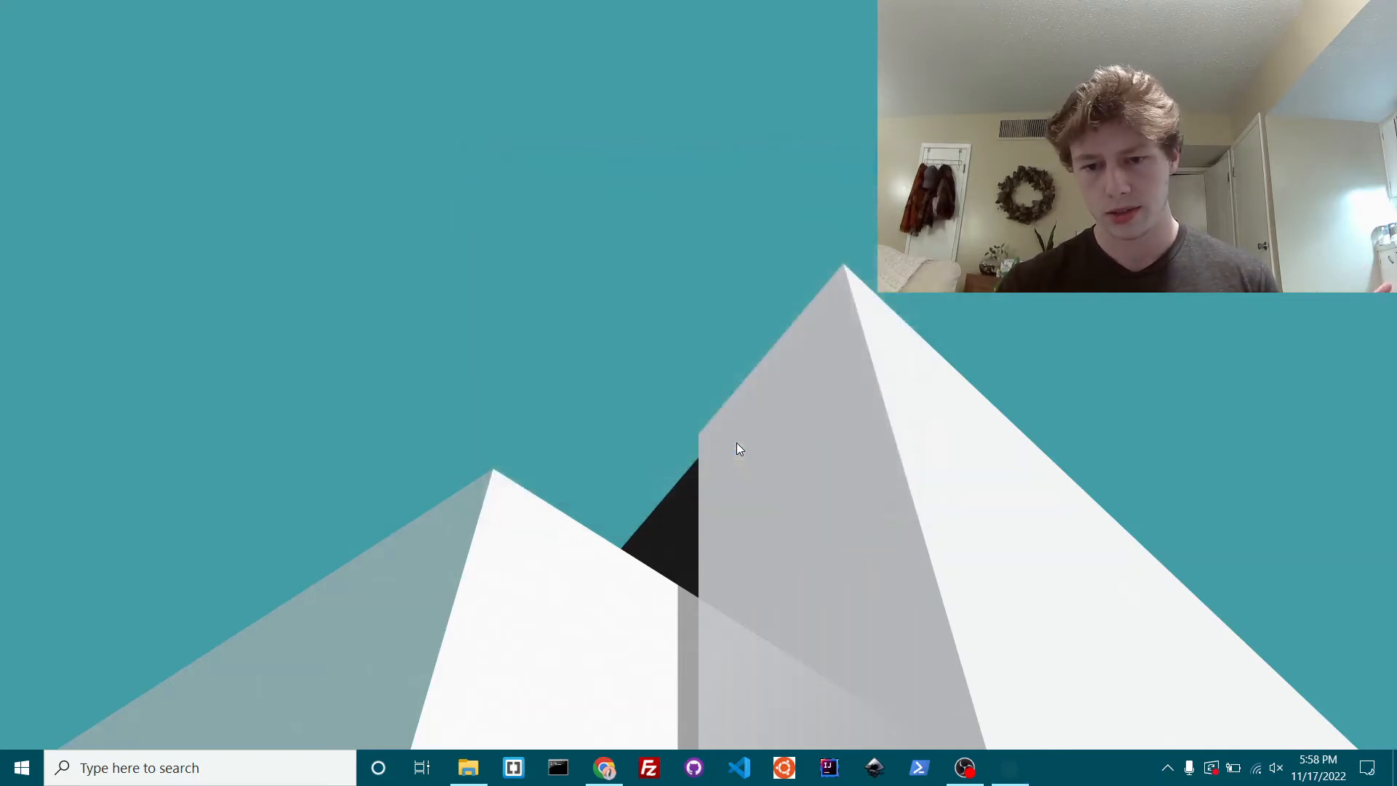
- Search Windows for the installed XAMPP Control Panel and open it
{"action": "left_click", "coordinate": [248, 781]}
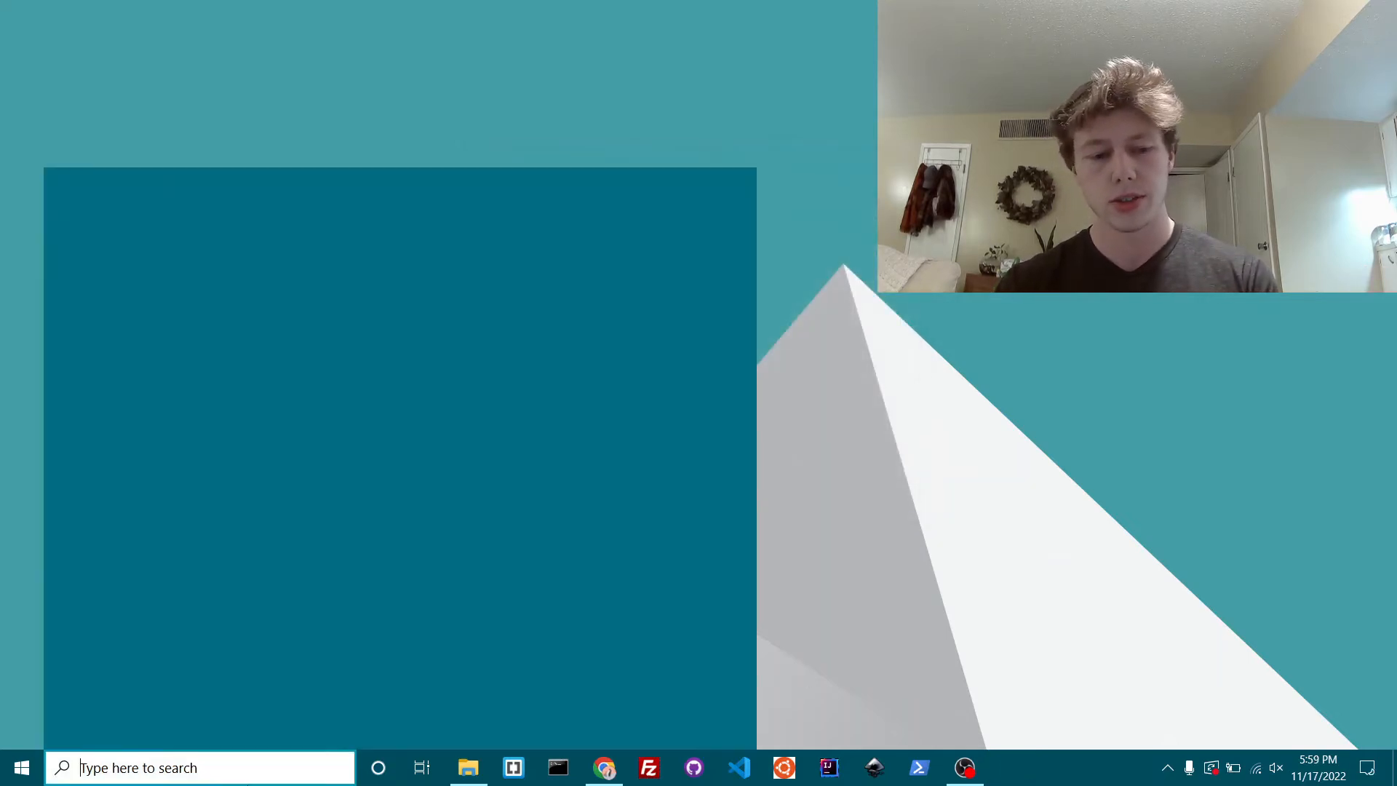
{"action": "type", "text": "x"}
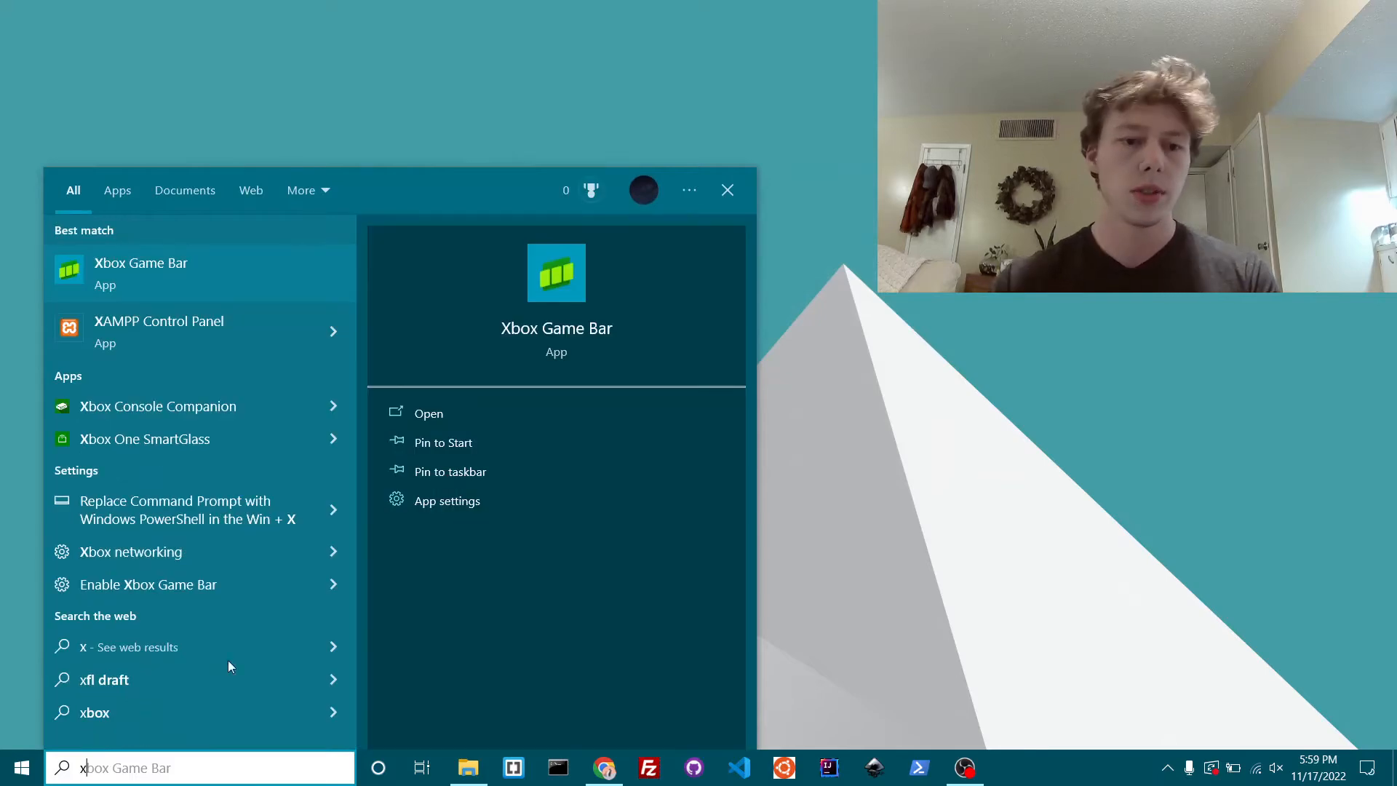
{"action": "left_click", "coordinate": [213, 326]}
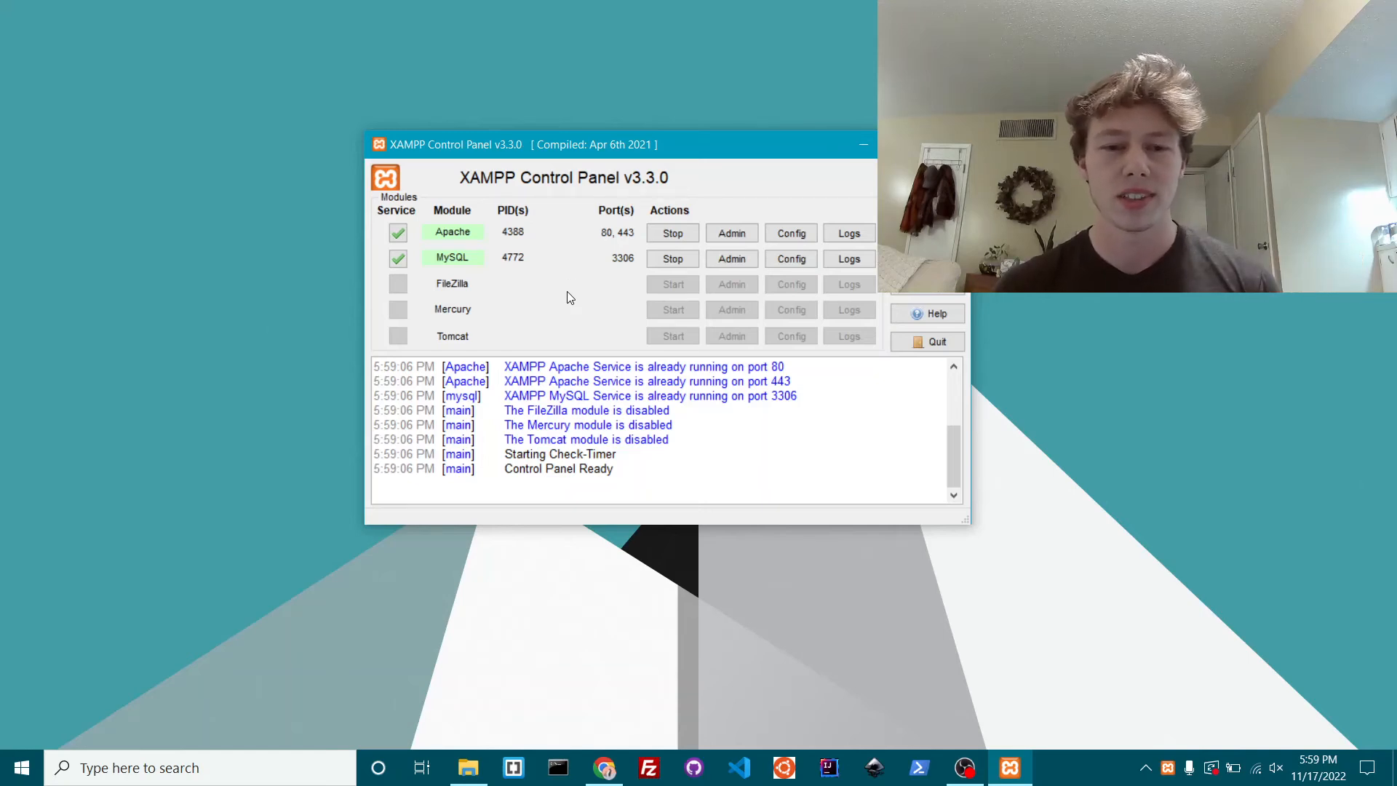
- Stop the running MySQL and Apache services
{"action": "left_click", "coordinate": [669, 260]}
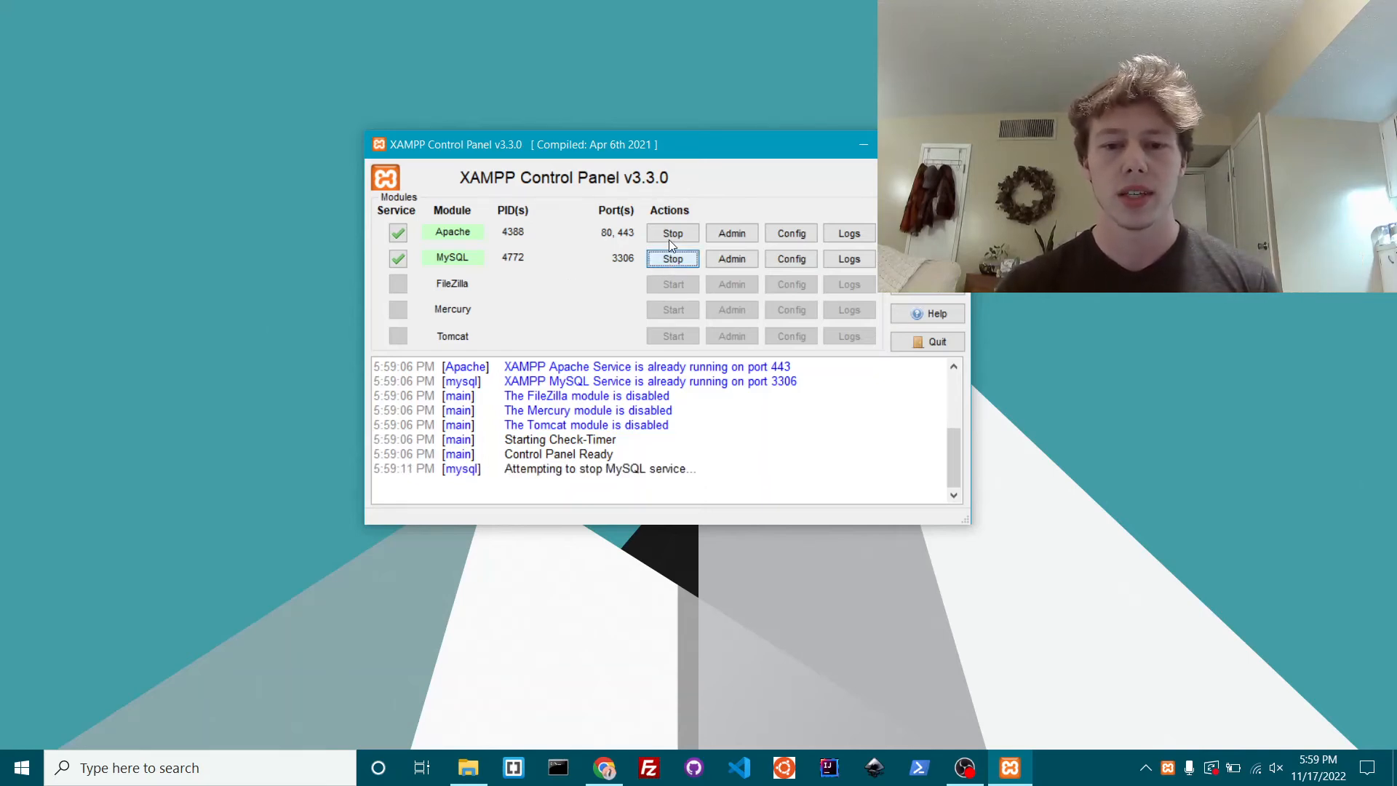
{"action": "left_click", "coordinate": [667, 240]}
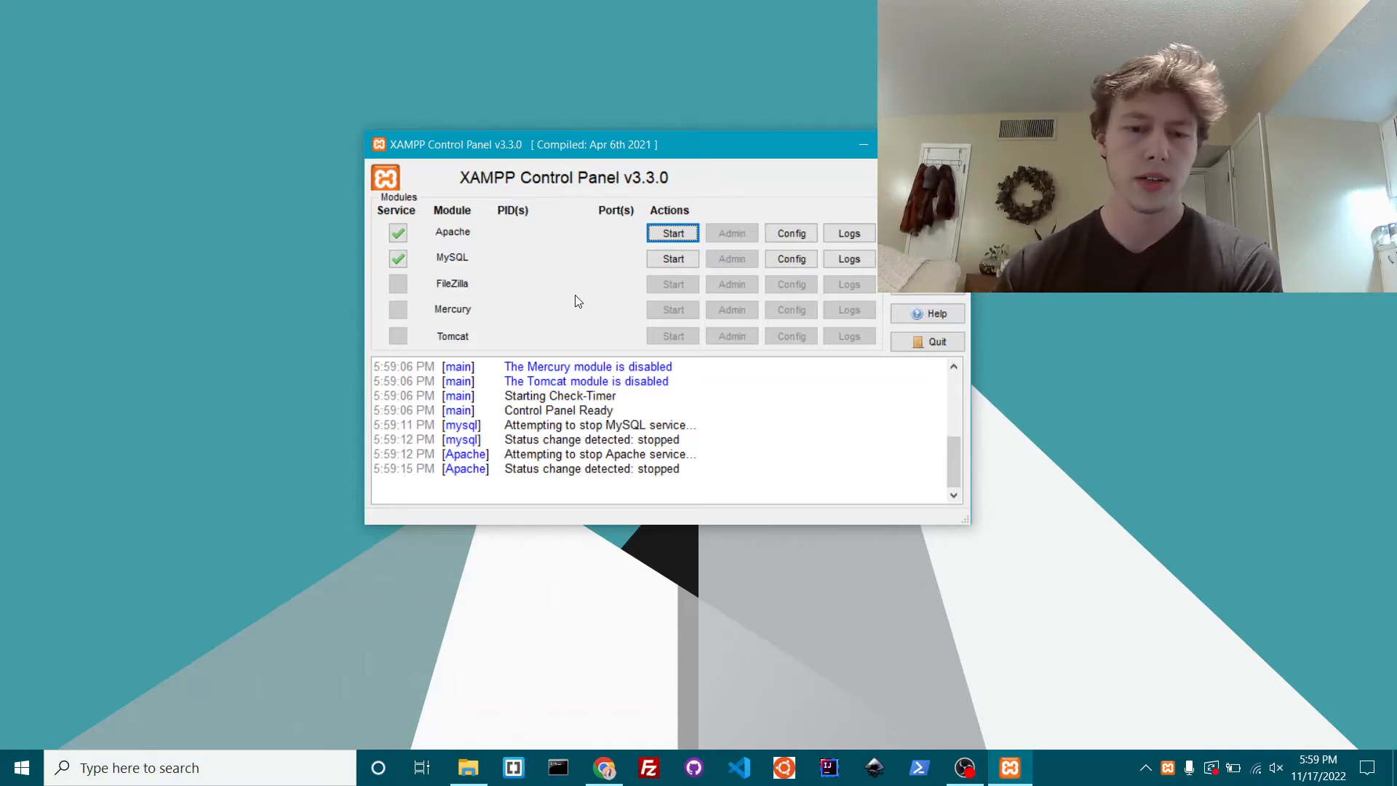
- Look up the XAMPP Control Panel in the Windows search, and return to its open window without launching it again
{"action": "left_click", "coordinate": [318, 767]}
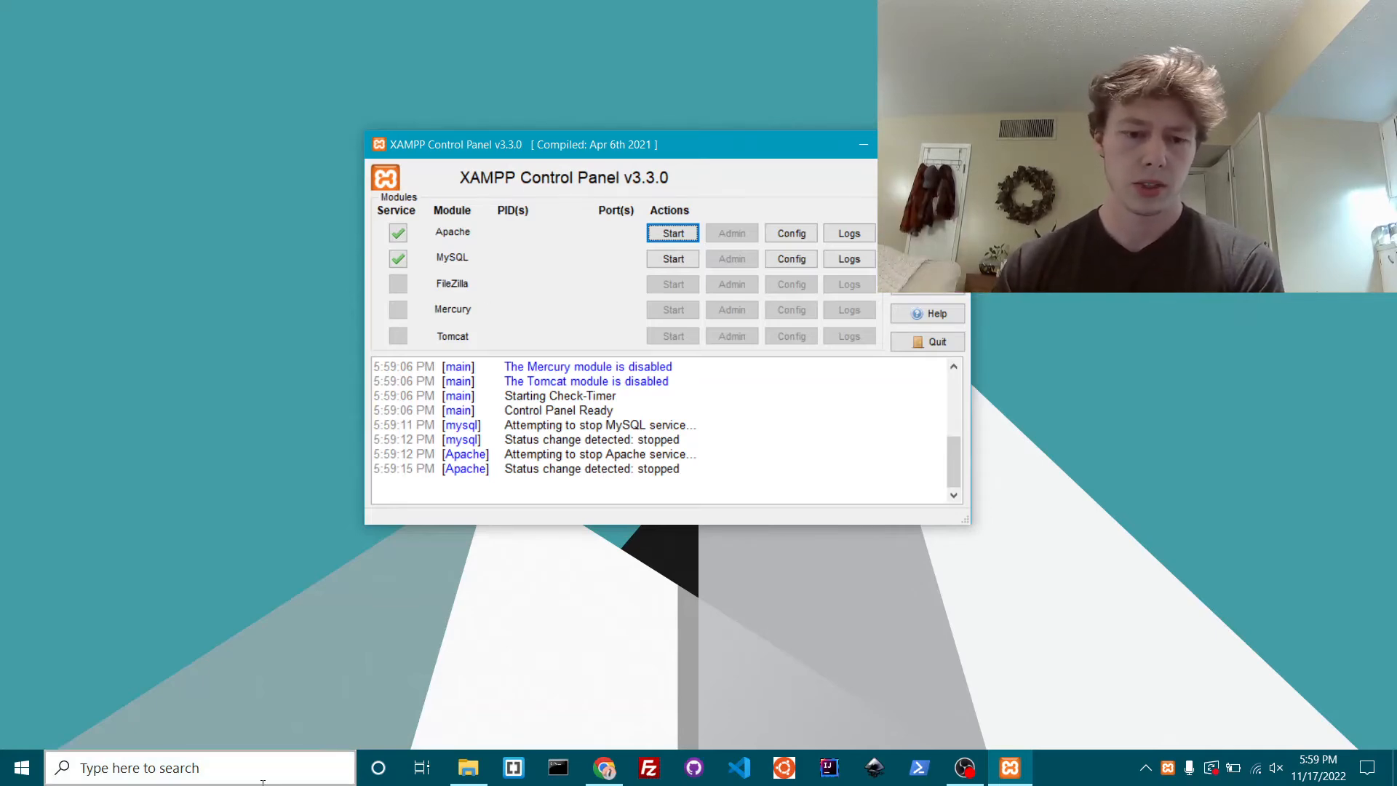
{"action": "type", "text": "xm"}
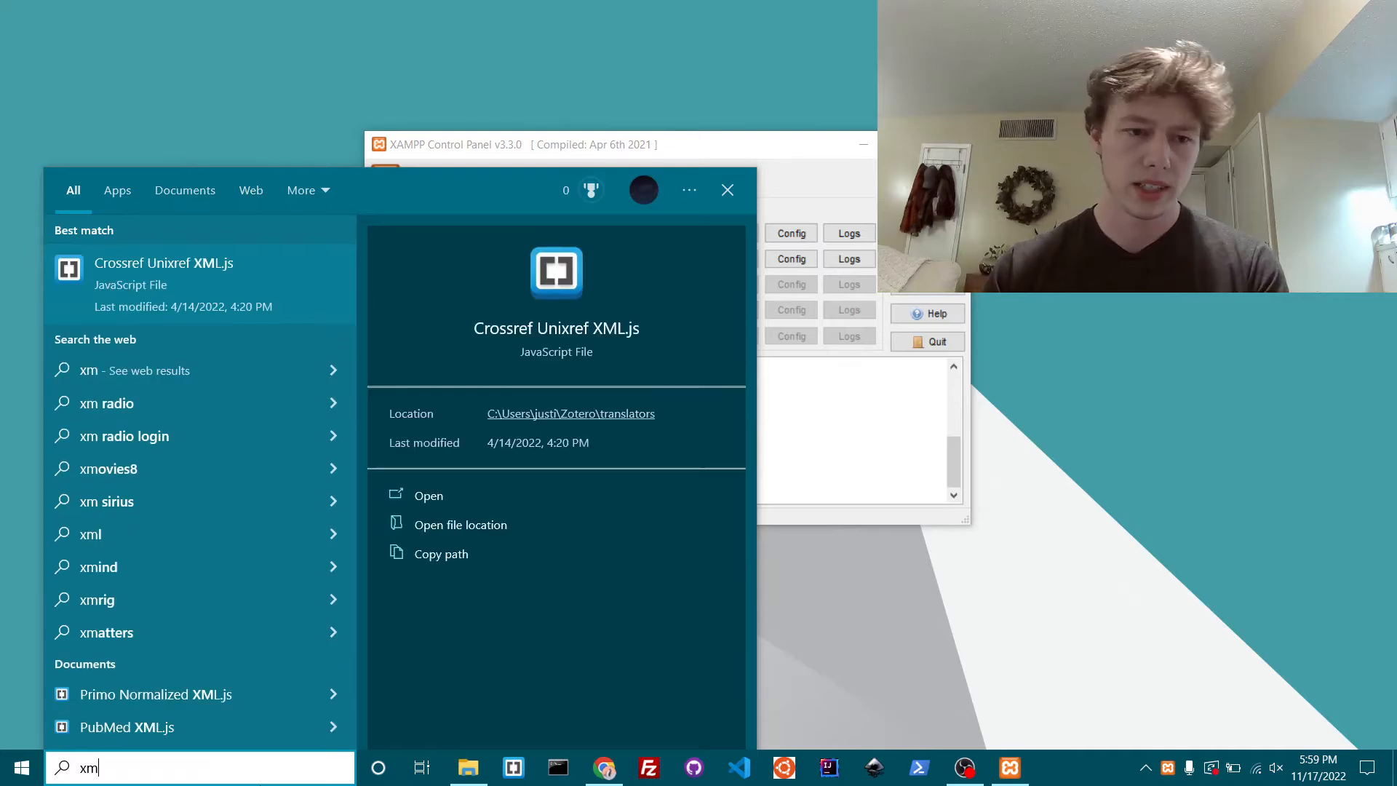
{"action": "key", "text": "BackSpace"}
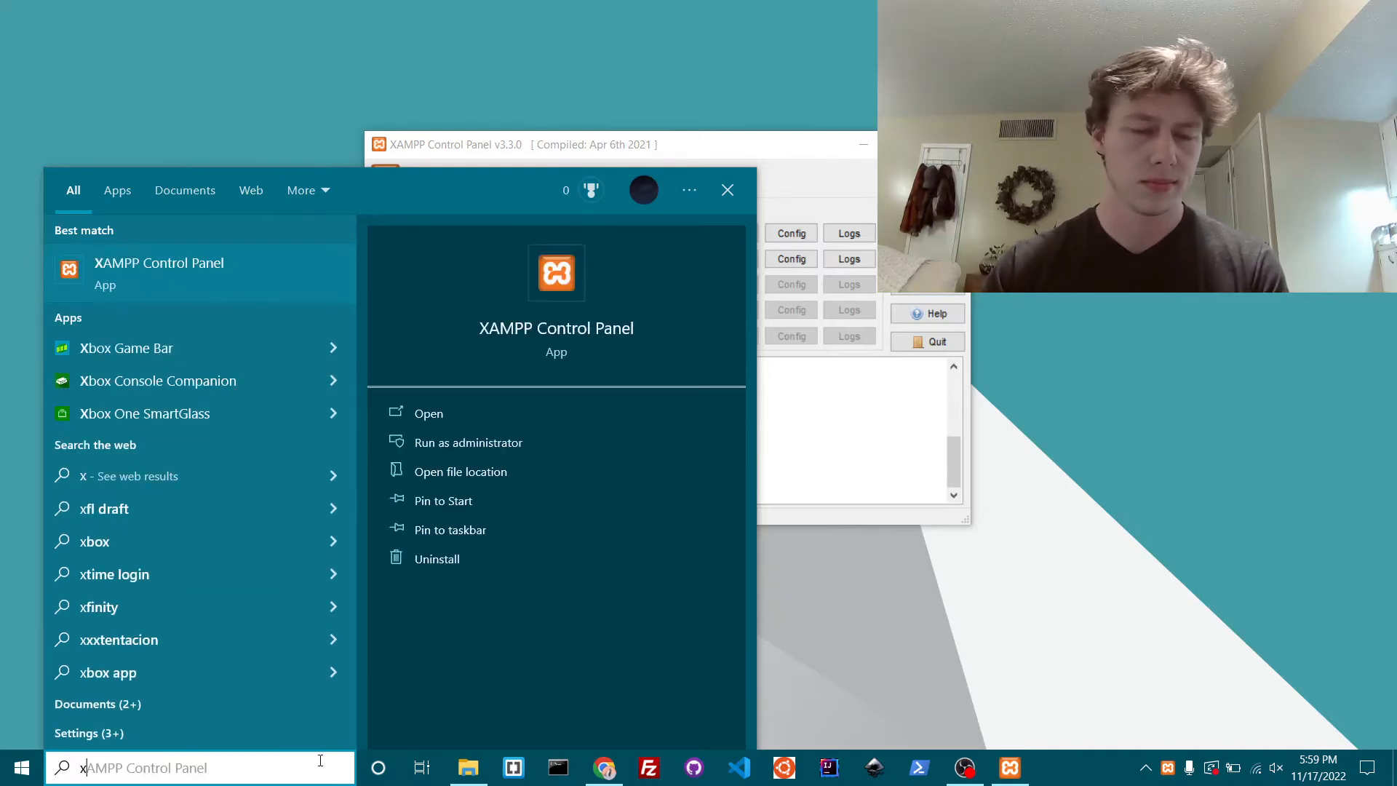
{"action": "left_click", "coordinate": [585, 146]}
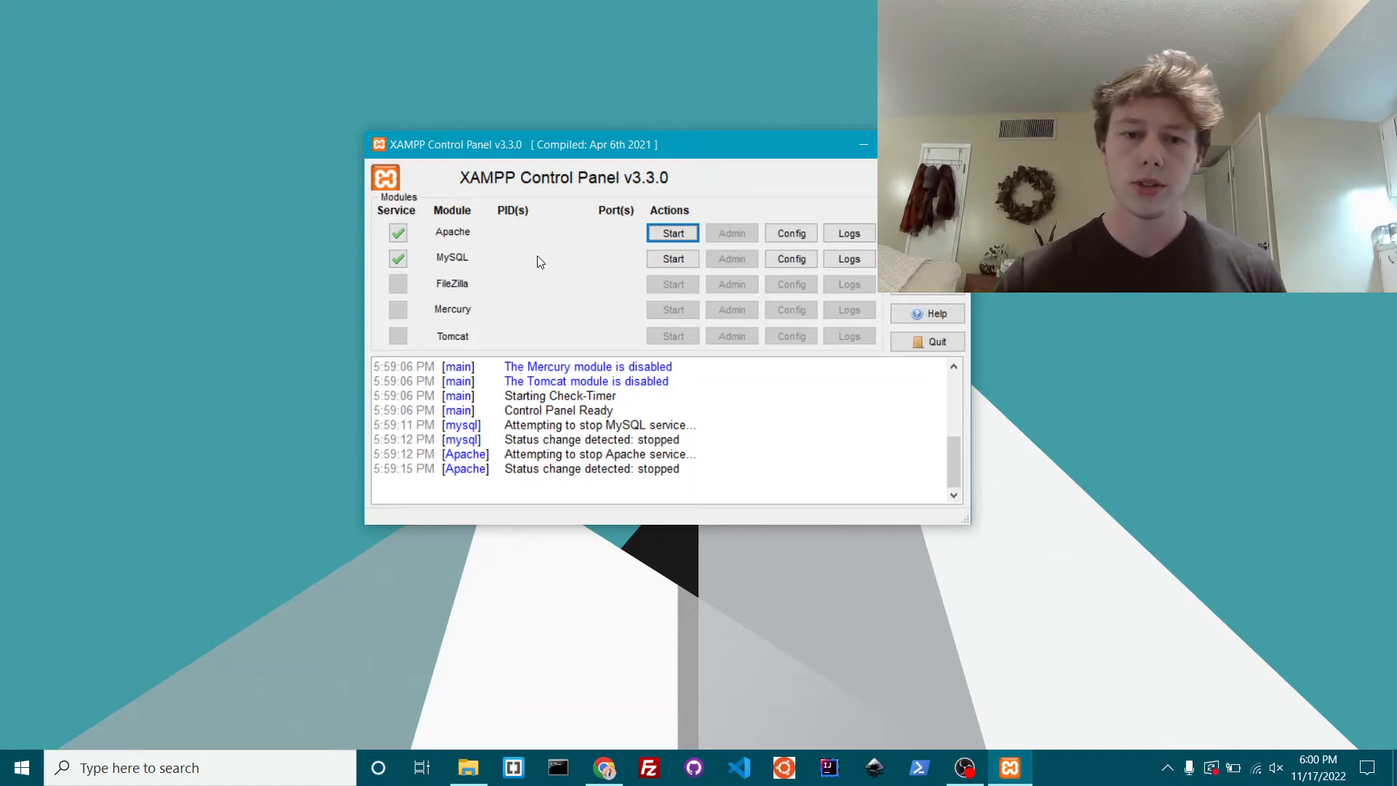
- Start the Apache and MySQL services
{"action": "left_click", "coordinate": [669, 239]}
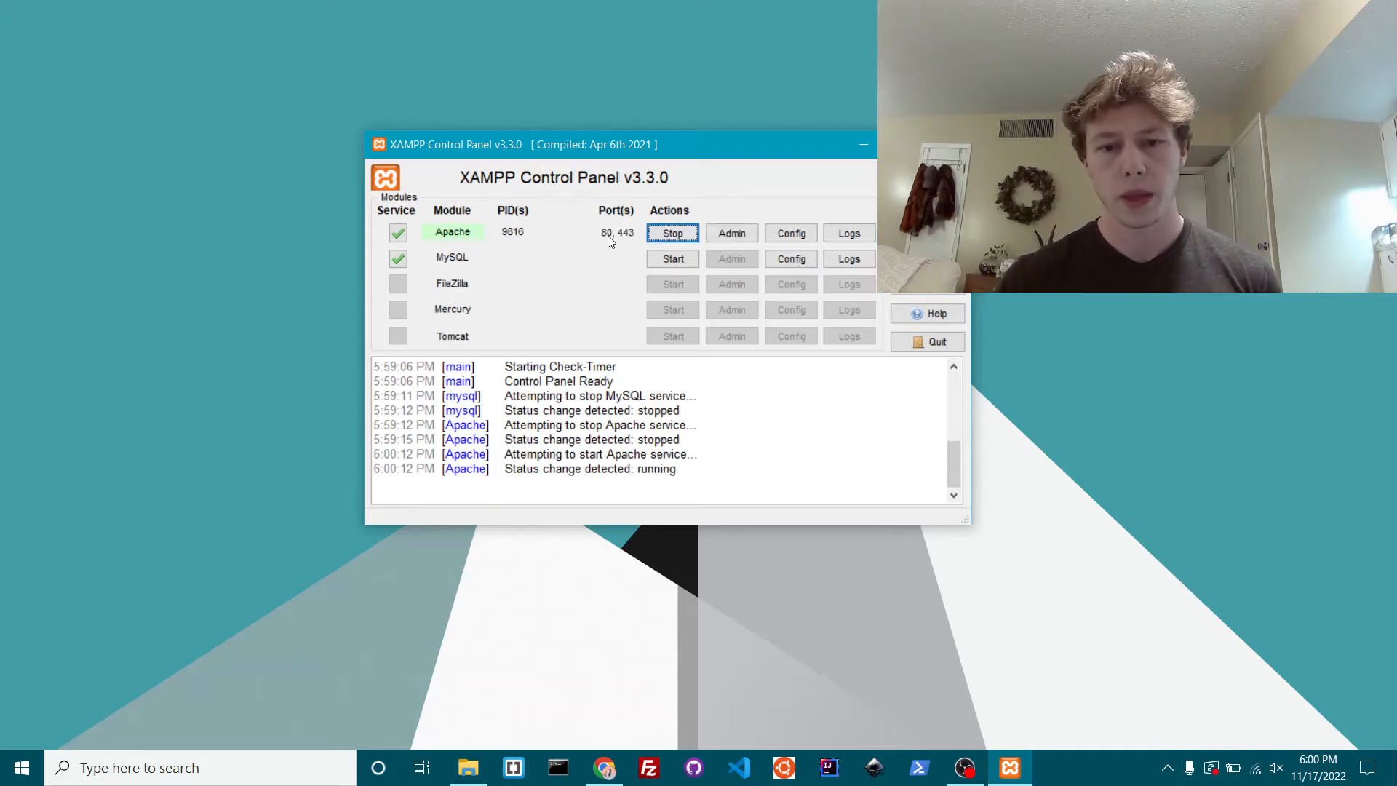
{"action": "left_click", "coordinate": [681, 259]}
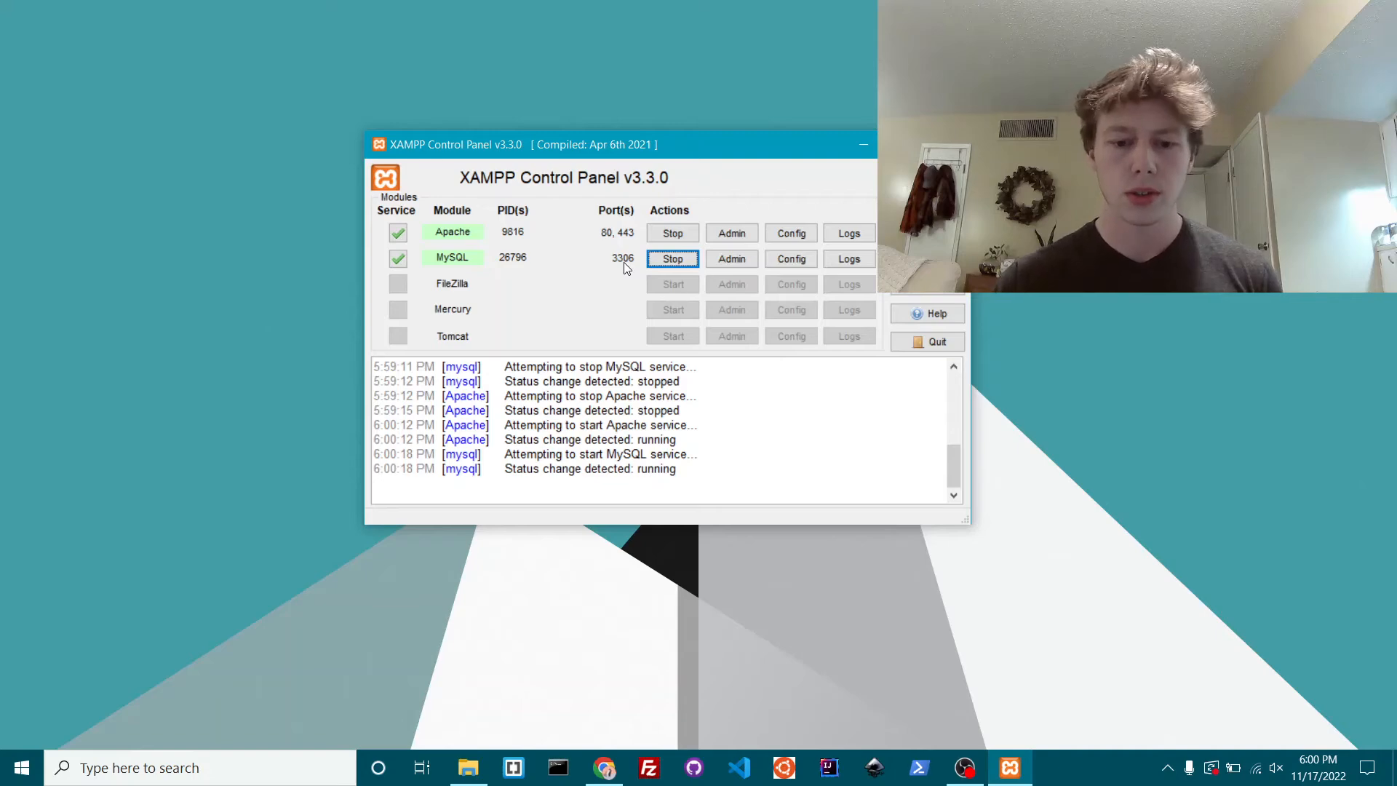
- Switch to Chrome and load localhost in a new browser tab to check the site served by Apache
{"action": "left_click", "coordinate": [604, 767]}
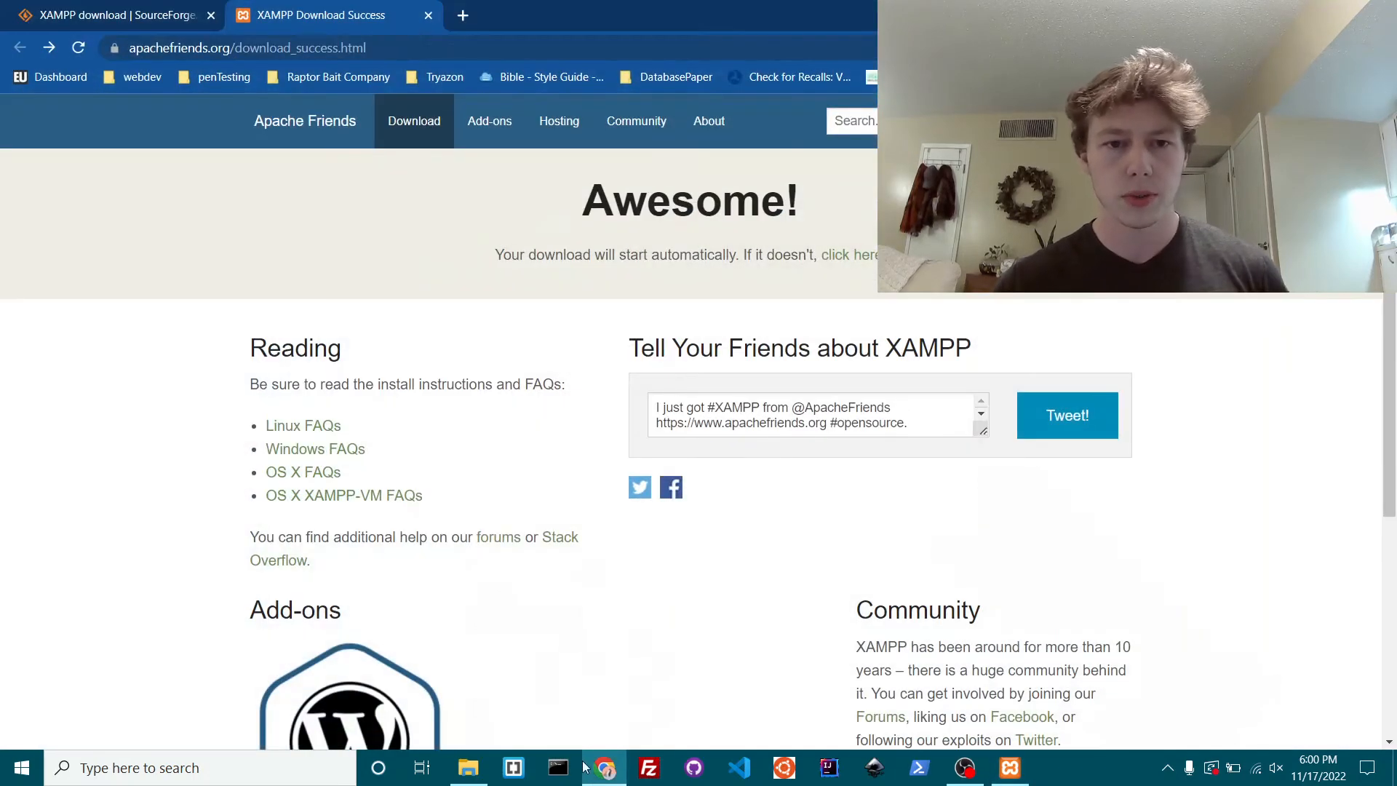
{"action": "left_click", "coordinate": [466, 13]}
{"action": "type", "text": "loc"}
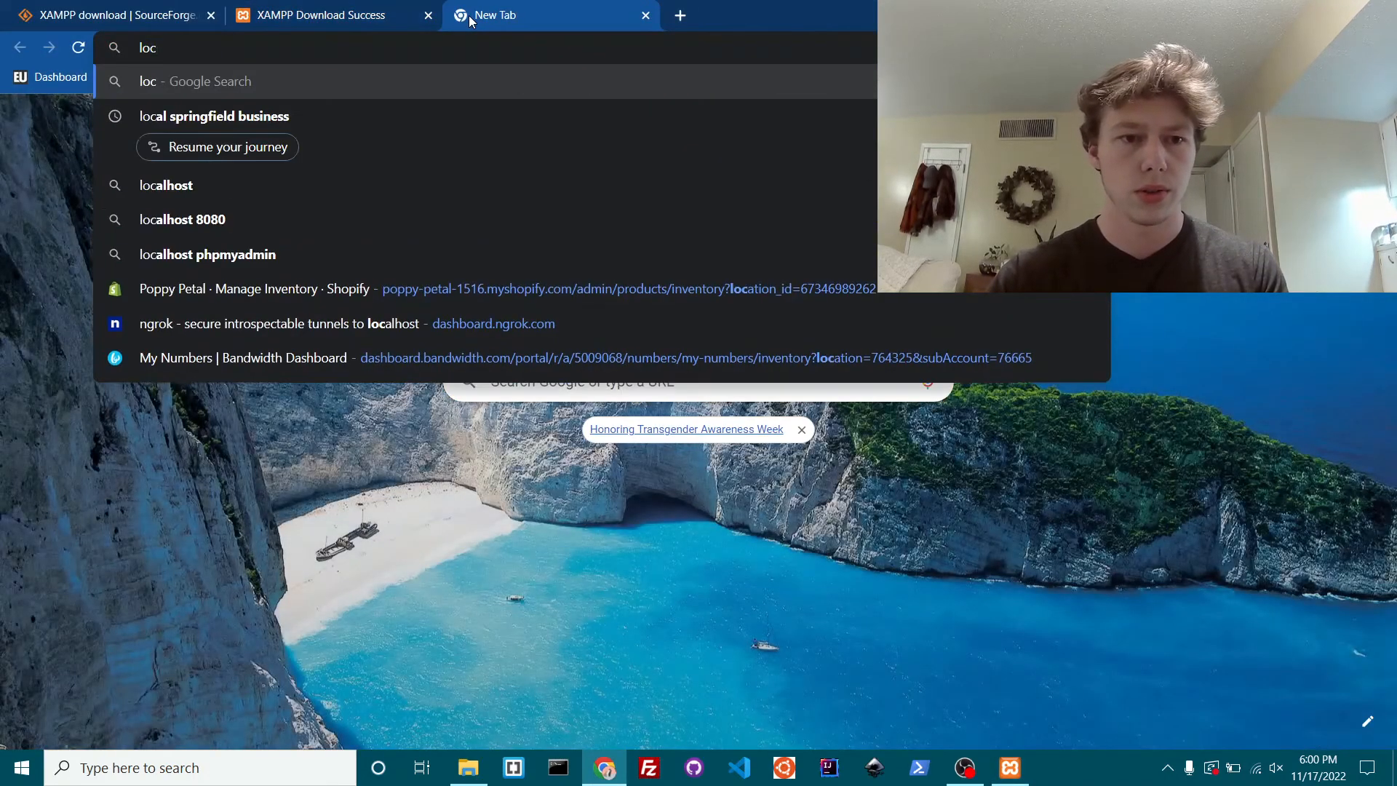
{"action": "type", "text": "alhost"}
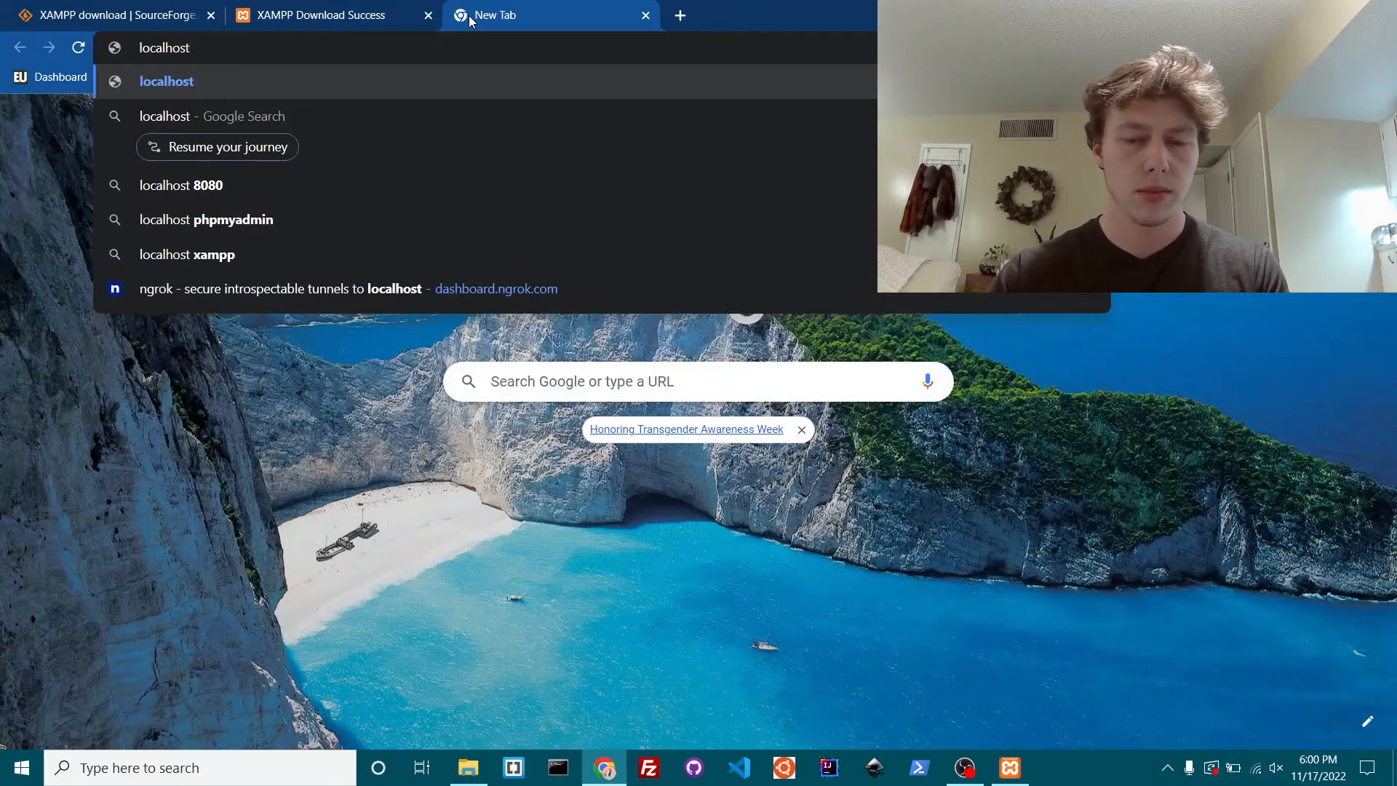
{"action": "key", "text": "Return"}
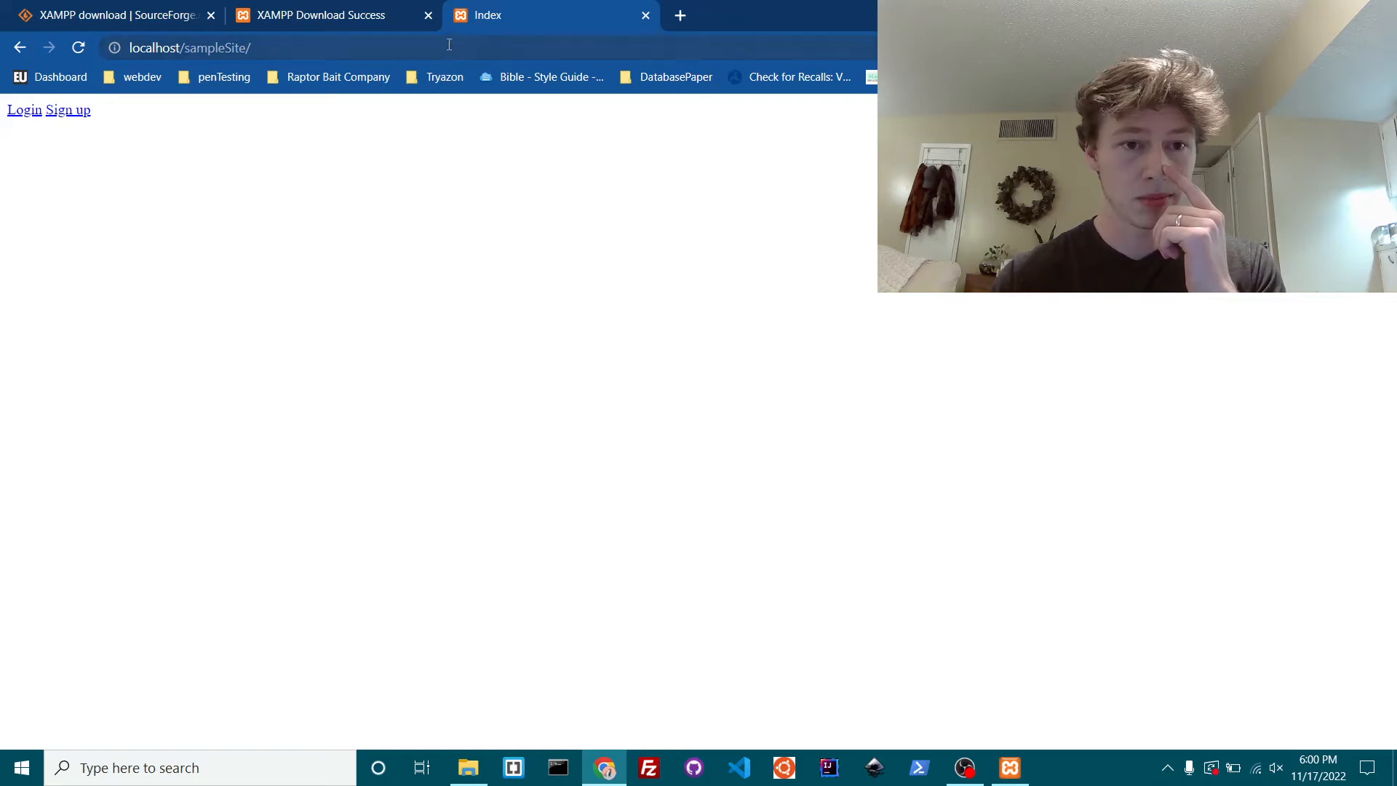
- Try to reach localhost/phpmyadmin in the localhost browser tab, and close the tab
{"action": "left_click", "coordinate": [417, 51]}
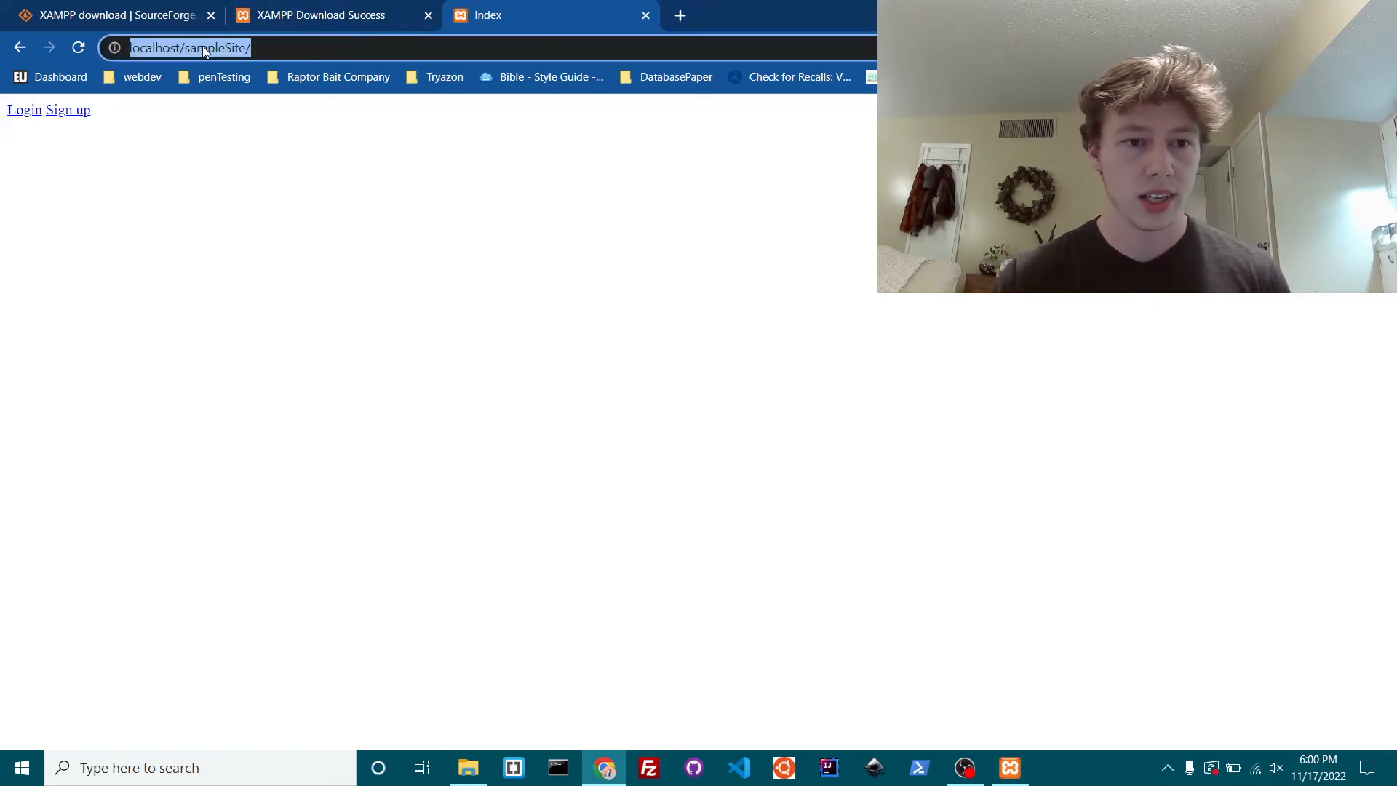
{"action": "left_click", "coordinate": [208, 48]}
{"action": "type", "text": "php"}
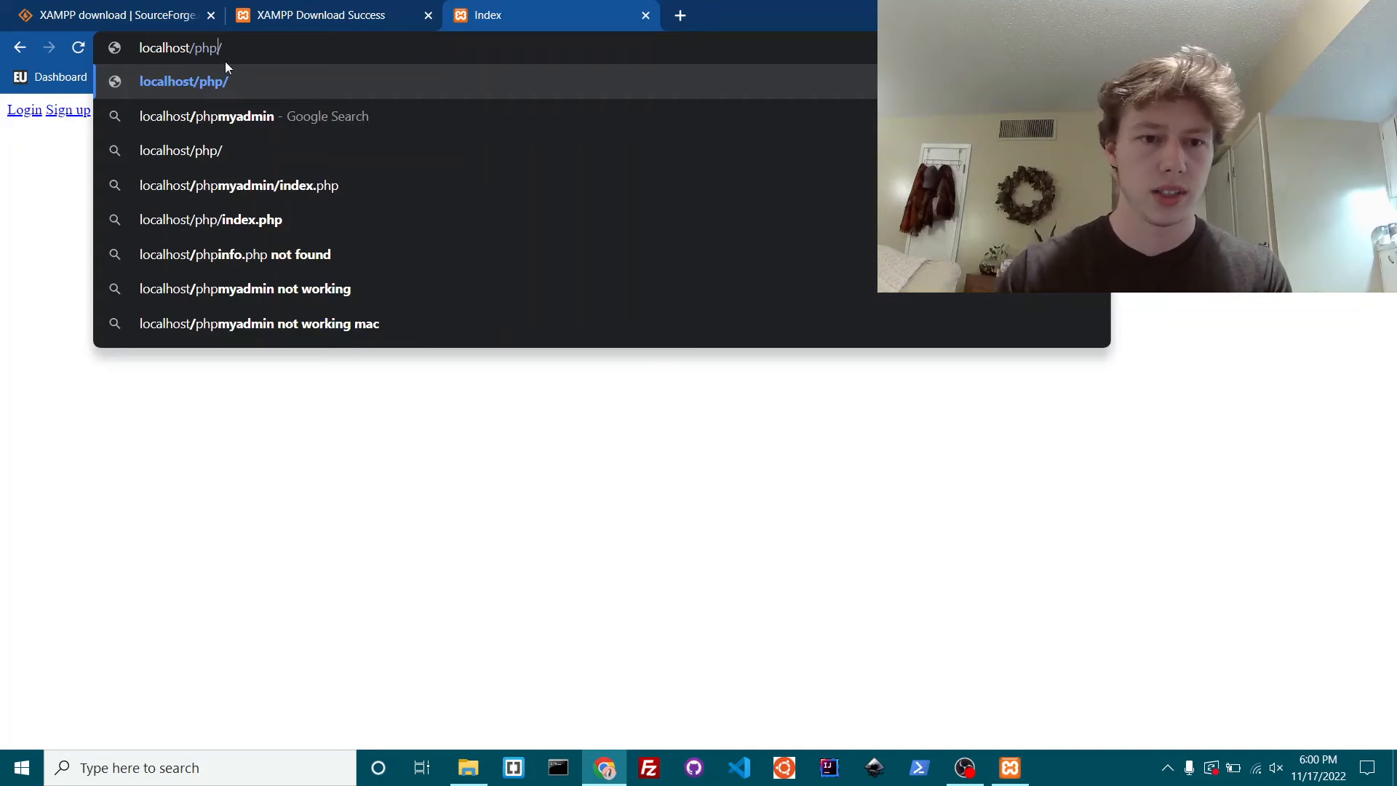
{"action": "left_click", "coordinate": [258, 131]}
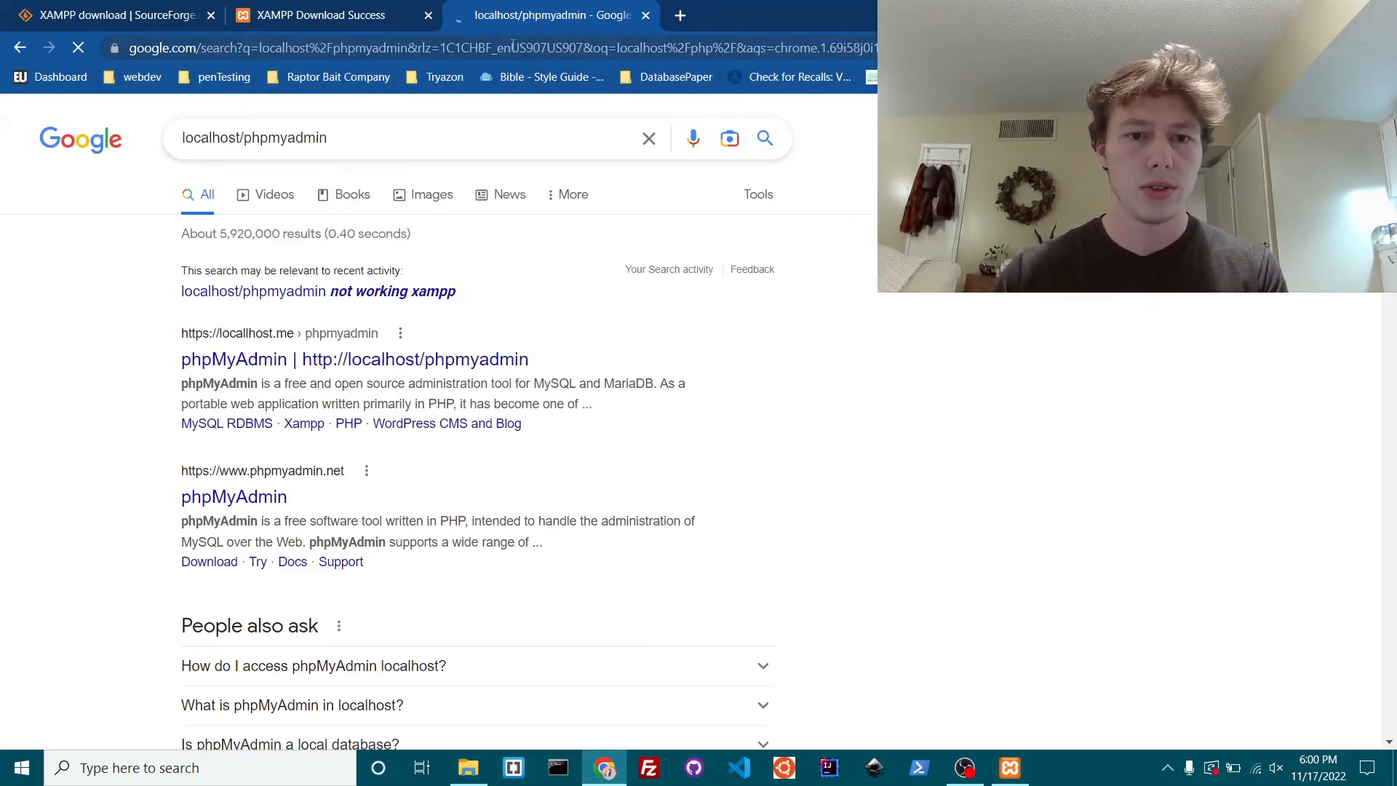
{"action": "left_click", "coordinate": [645, 14]}
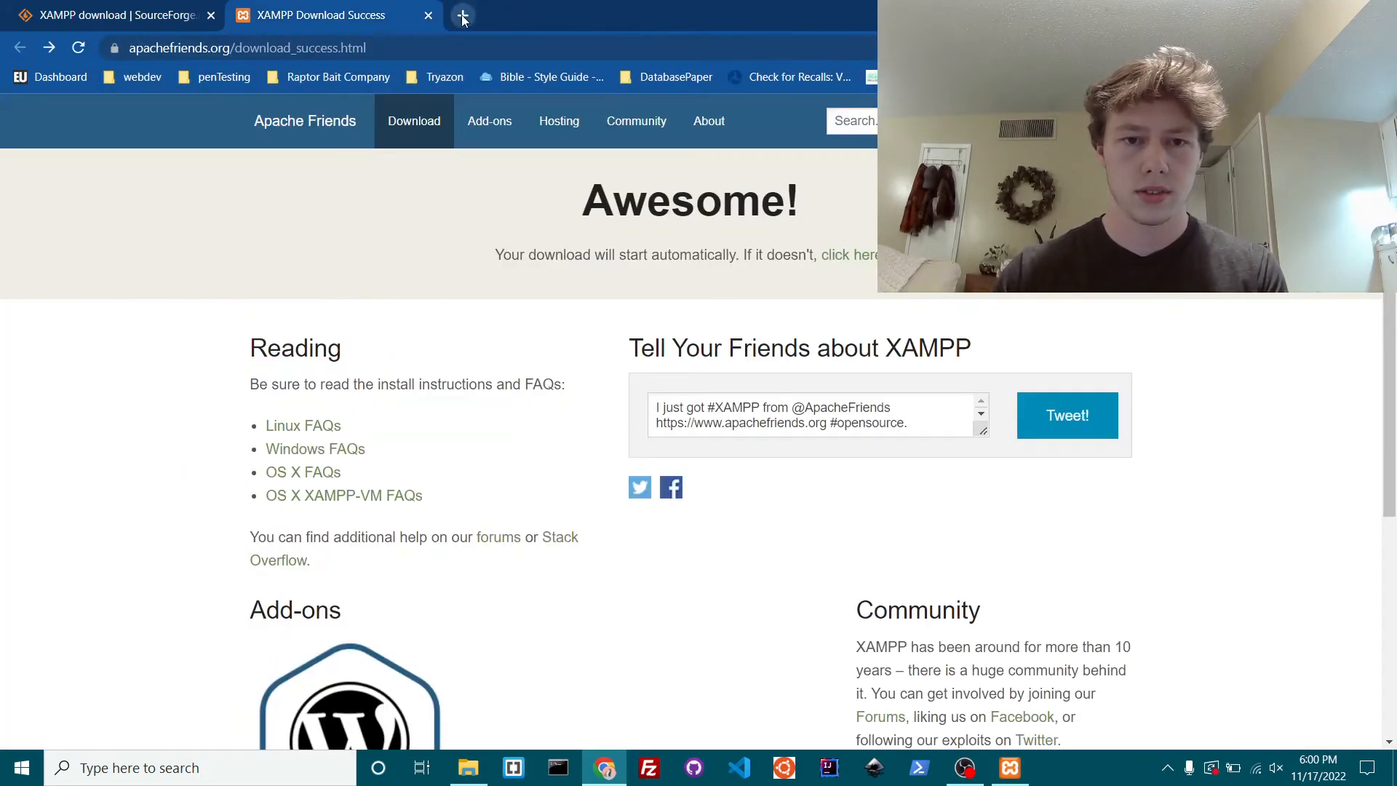
- Switch to the XAMPP Control Panel, open MySQL's administration page, and expand the bankco database in phpMyAdmin
{"action": "left_click", "coordinate": [1009, 767]}
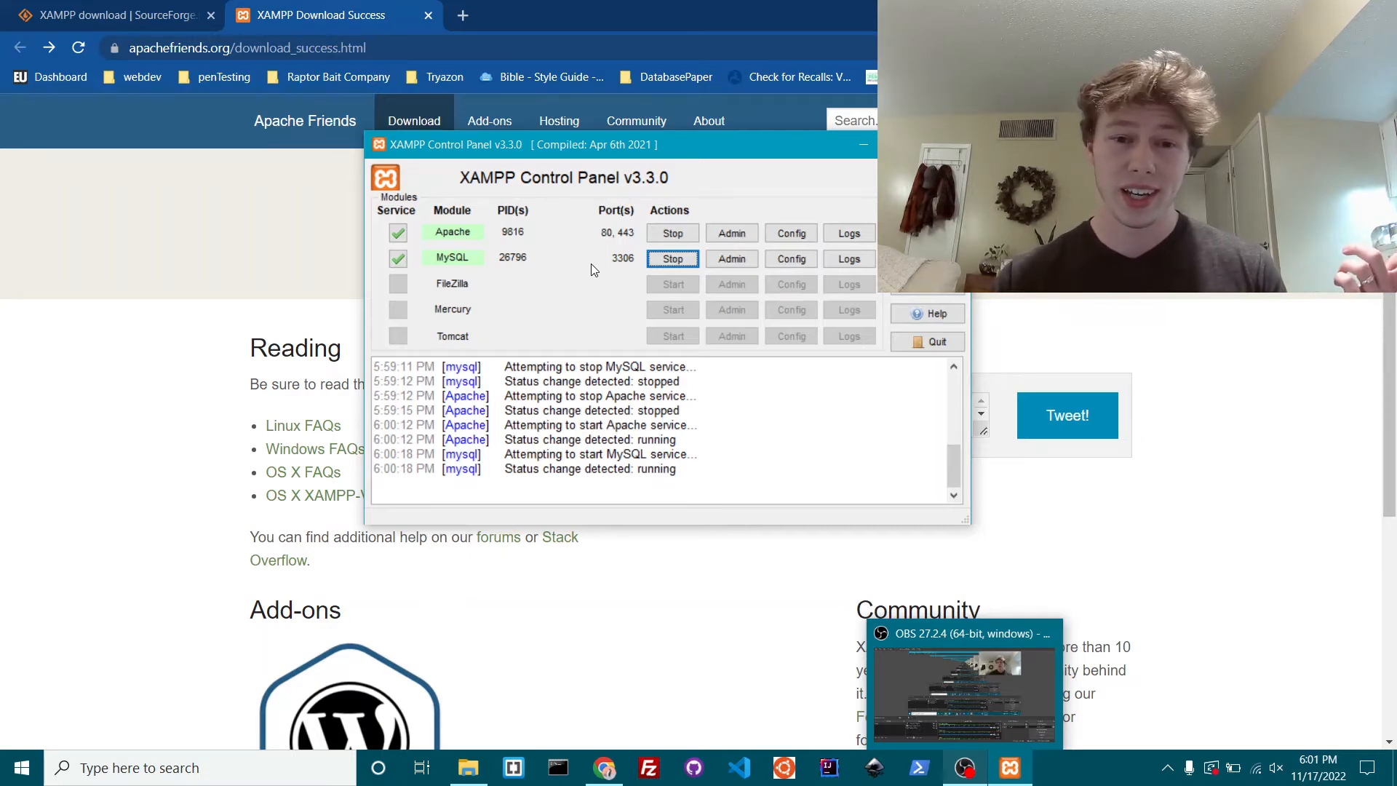
{"action": "left_click", "coordinate": [731, 260]}
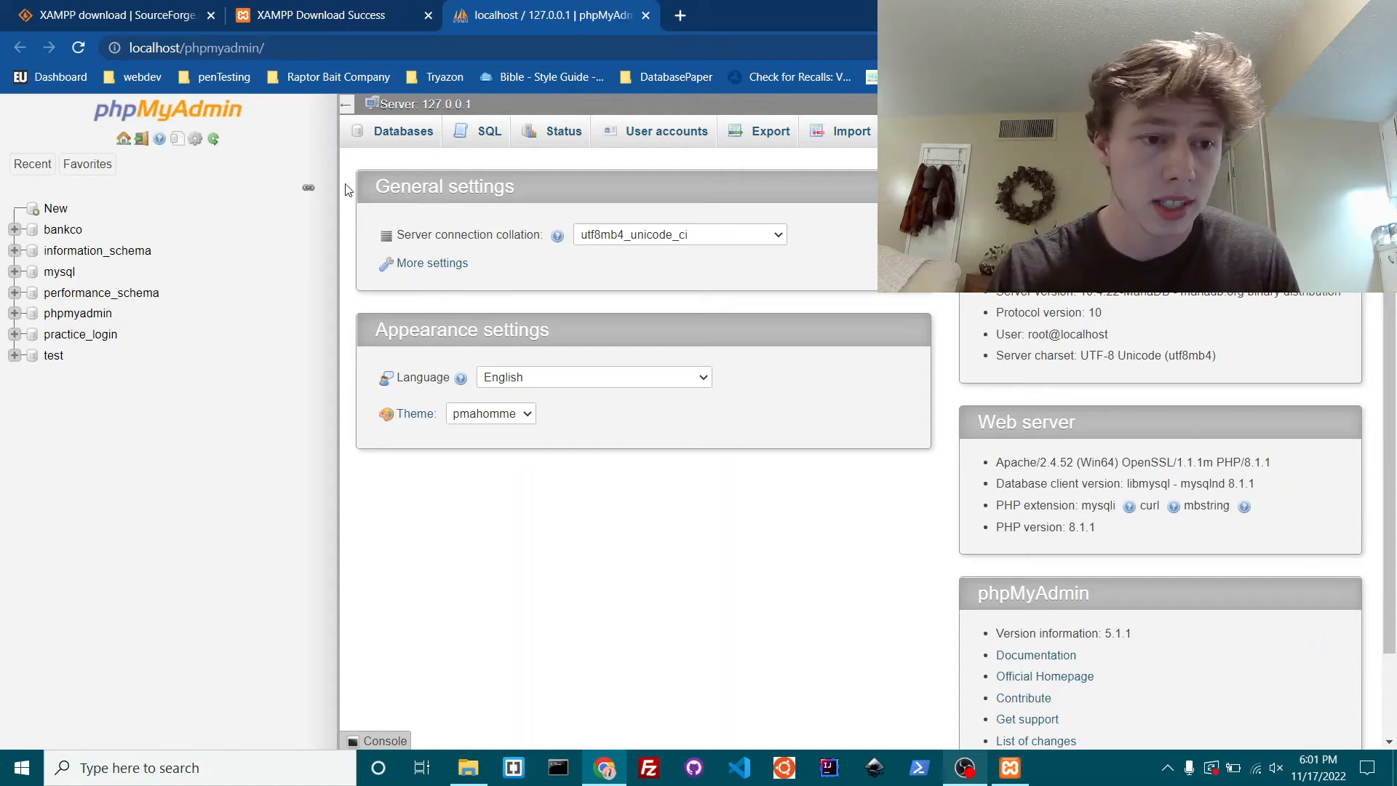
{"action": "left_click", "coordinate": [15, 230]}
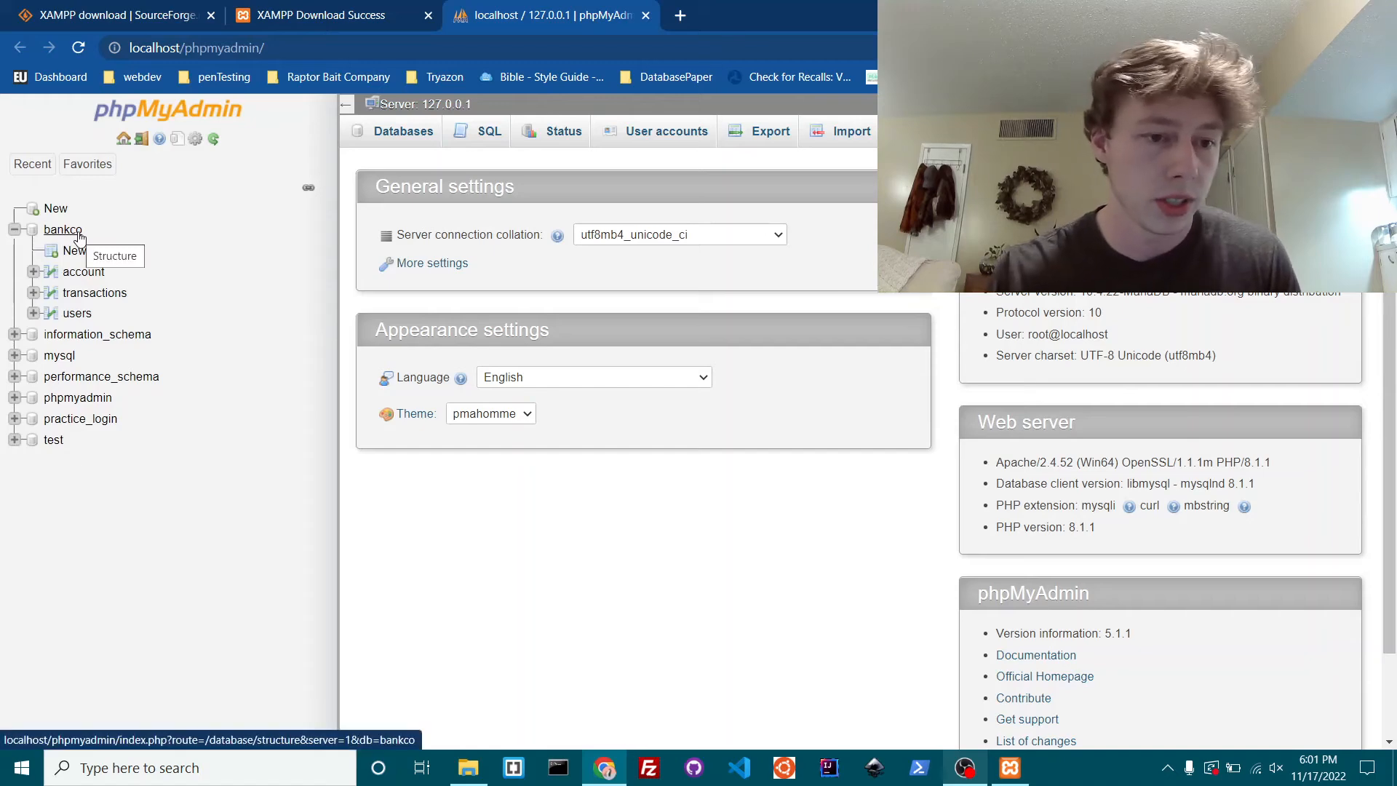
- Browse the rows of bankco's account table and its transactions table
{"action": "left_click", "coordinate": [87, 275]}
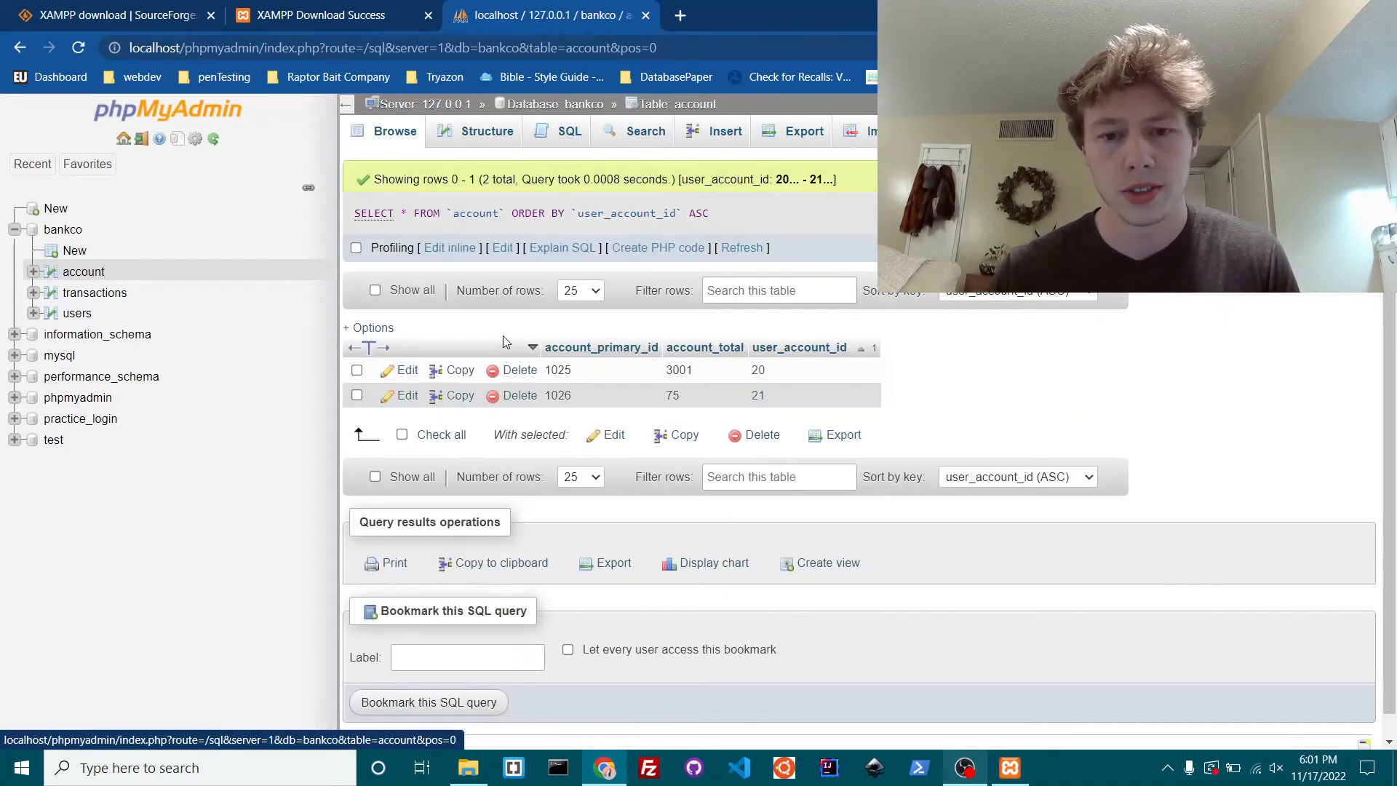
{"action": "left_click", "coordinate": [102, 294]}
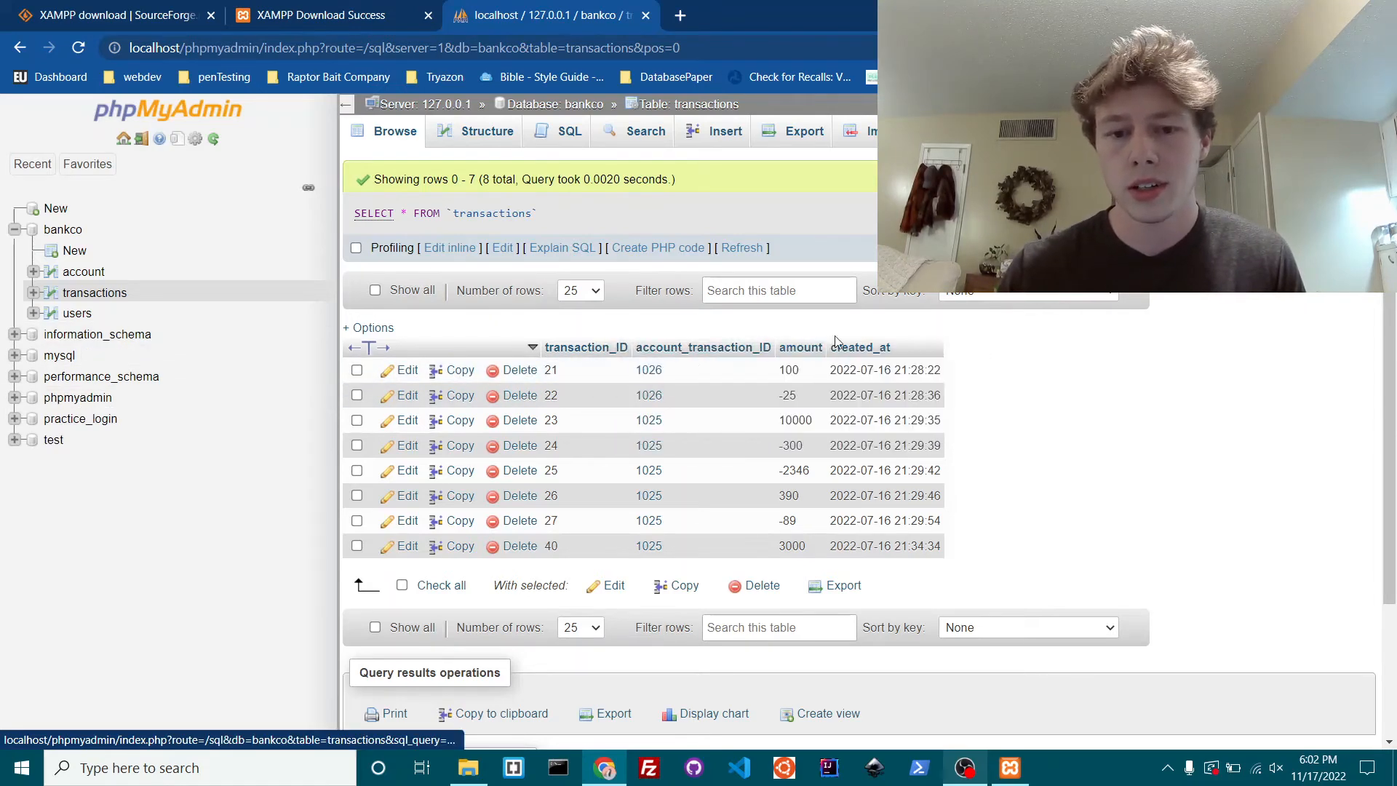
{"action": "double_click", "coordinate": [960, 379]}
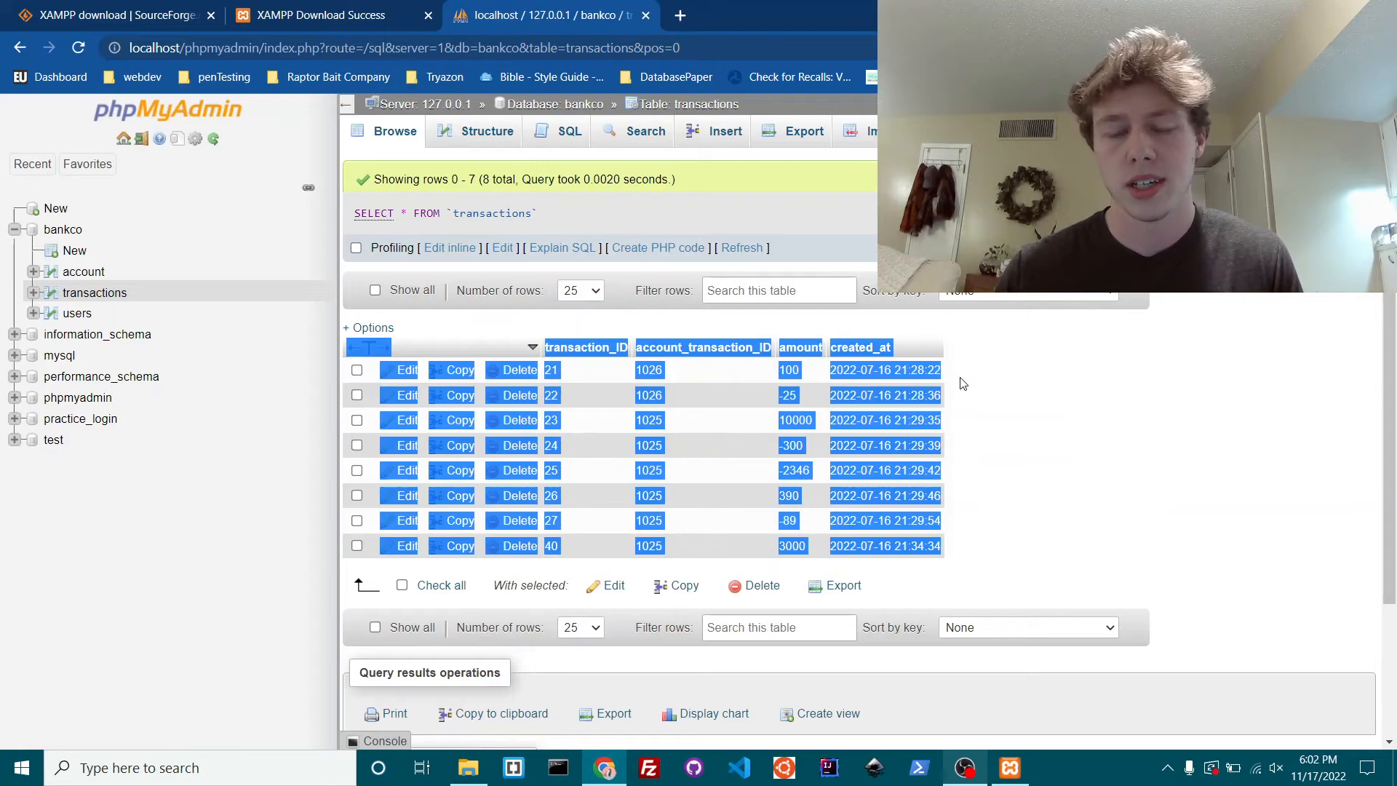
{"action": "left_click", "coordinate": [959, 381]}
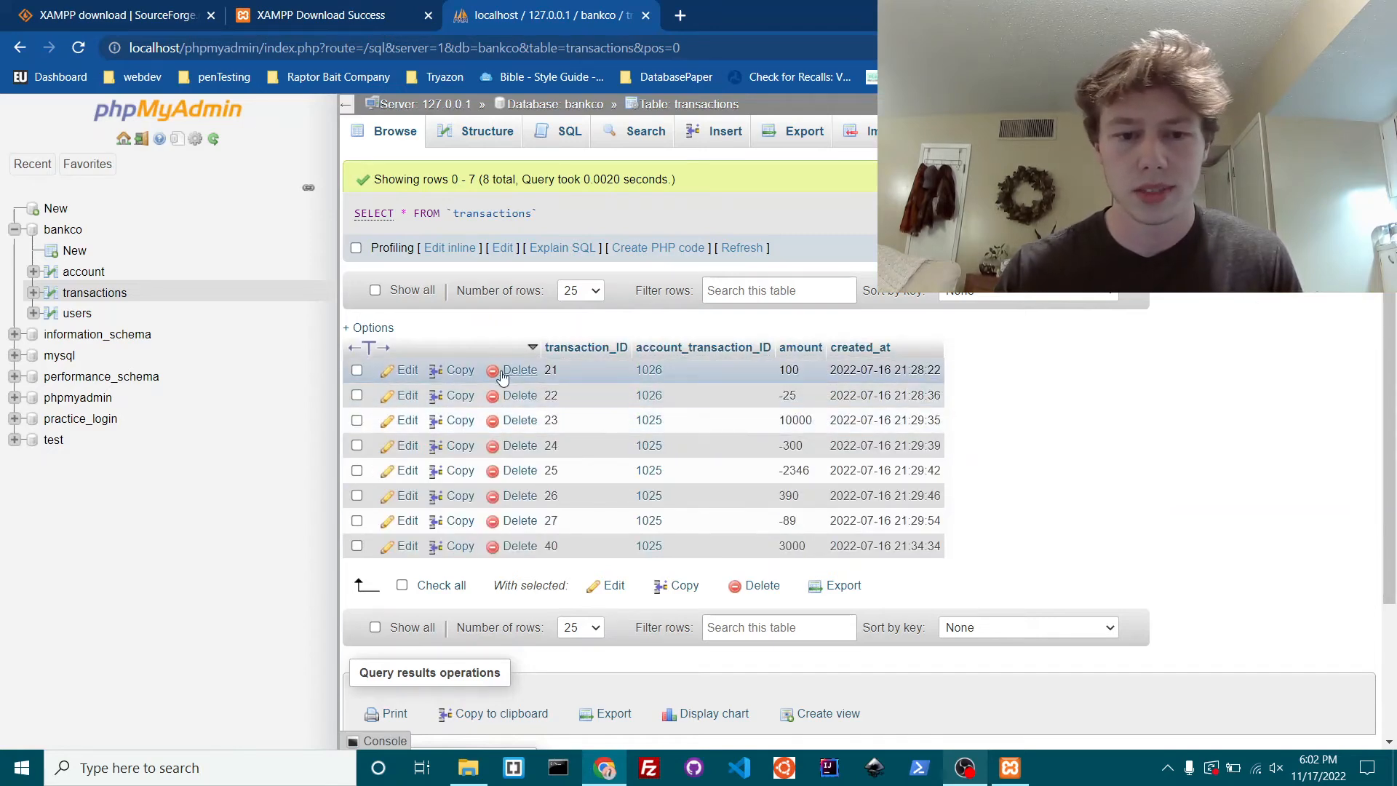
- View the SQL query editor for the transactions table, dismiss the saved-query notice, and return to the table's rows
{"action": "left_click", "coordinate": [569, 138]}
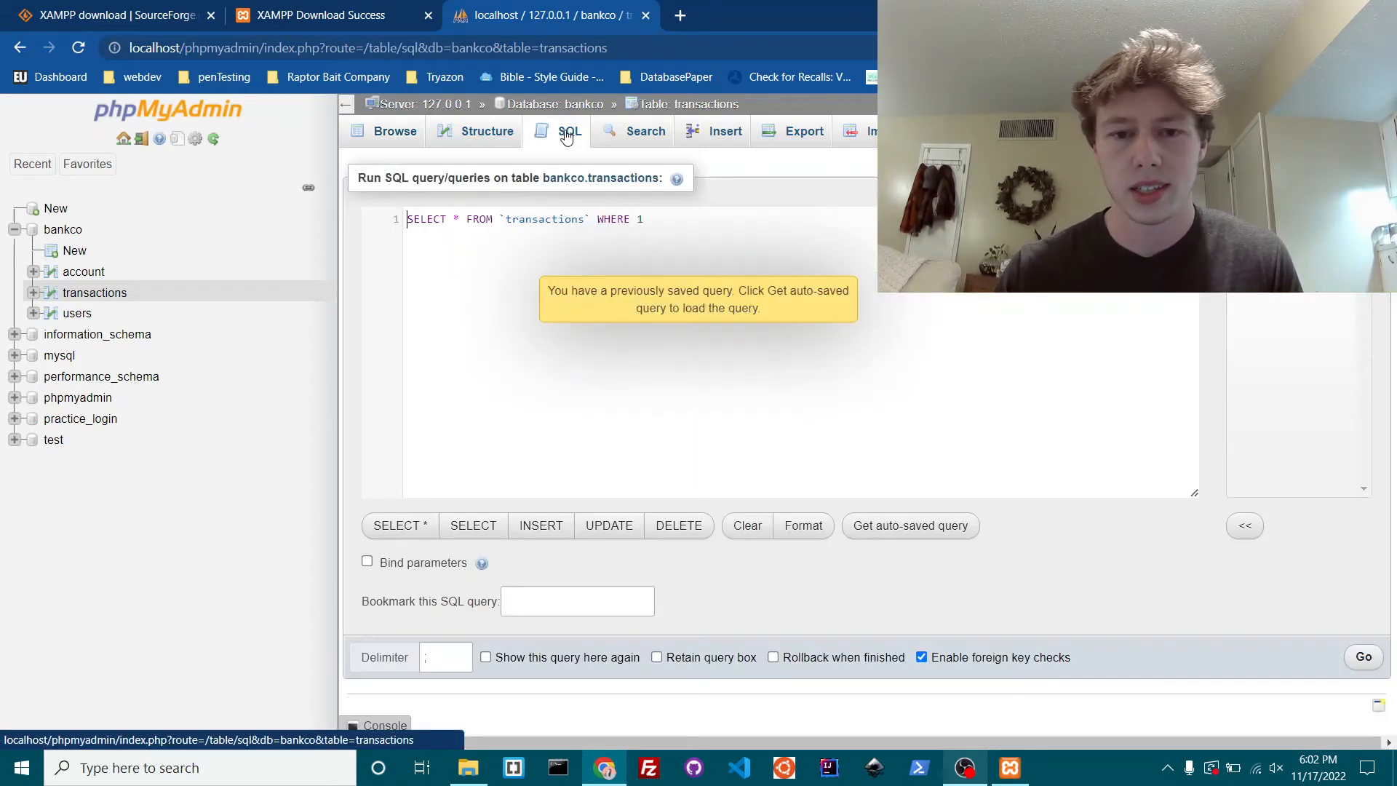
{"action": "left_click", "coordinate": [724, 285]}
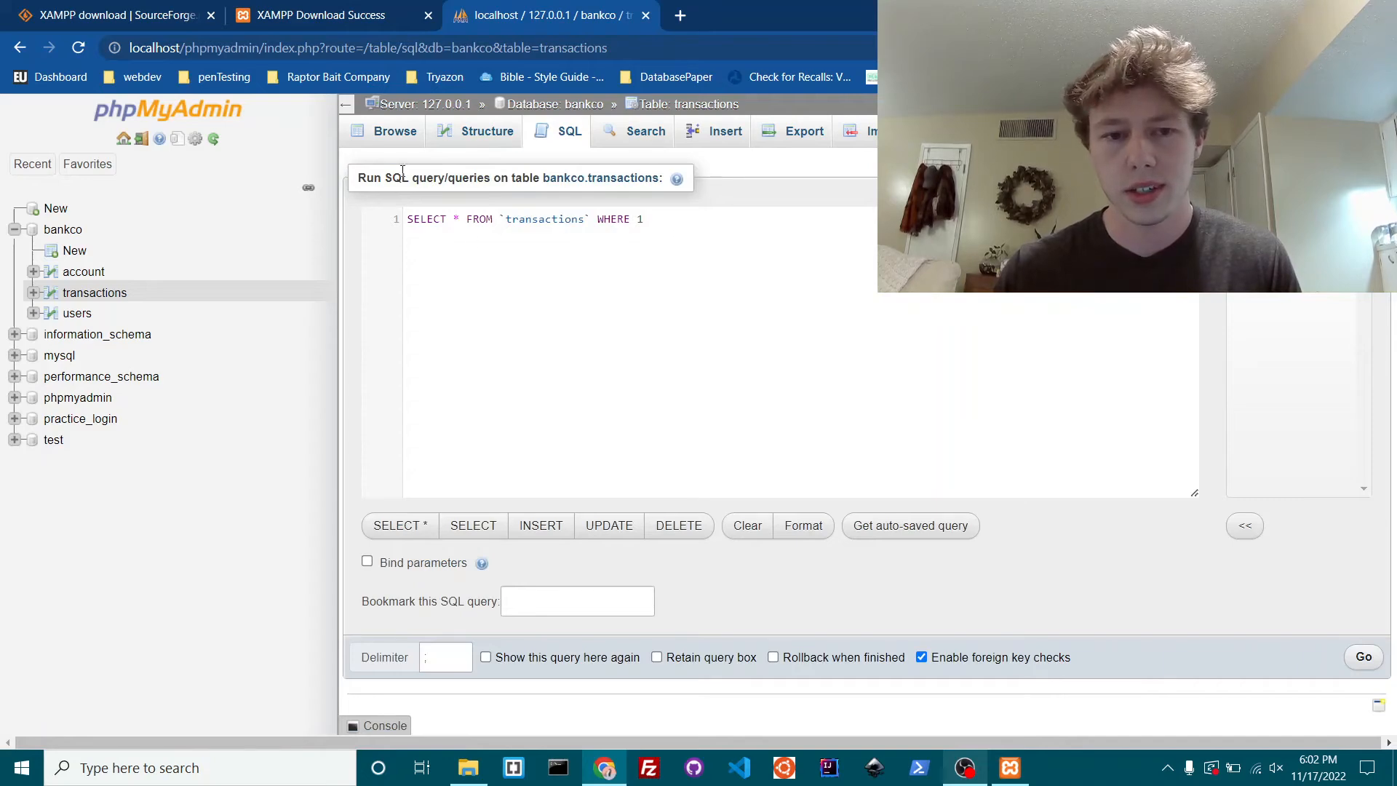
{"action": "left_click", "coordinate": [396, 135]}
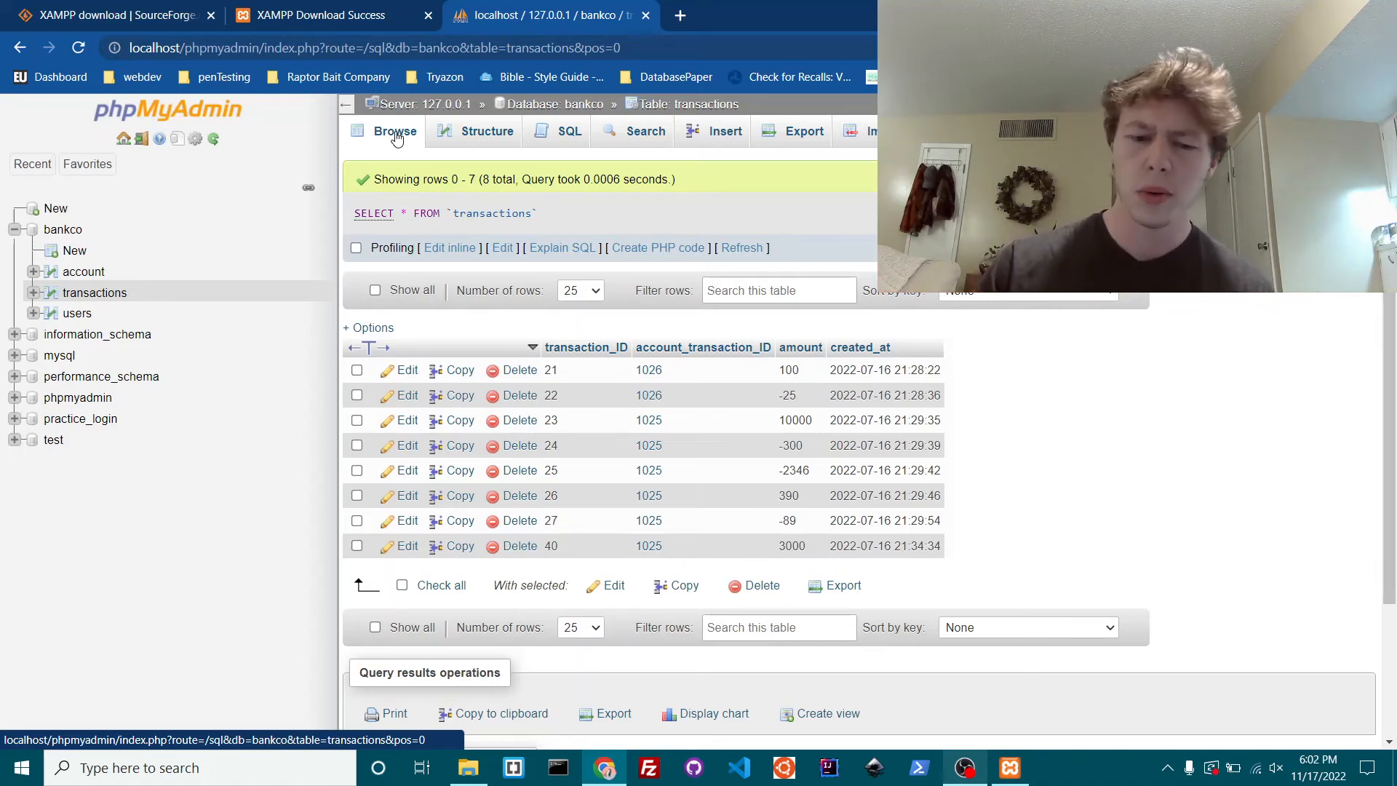
- Switch to File Explorer and look through the C: drive and its Program Files folder for the XAMPP installation
{"action": "left_click", "coordinate": [468, 767]}
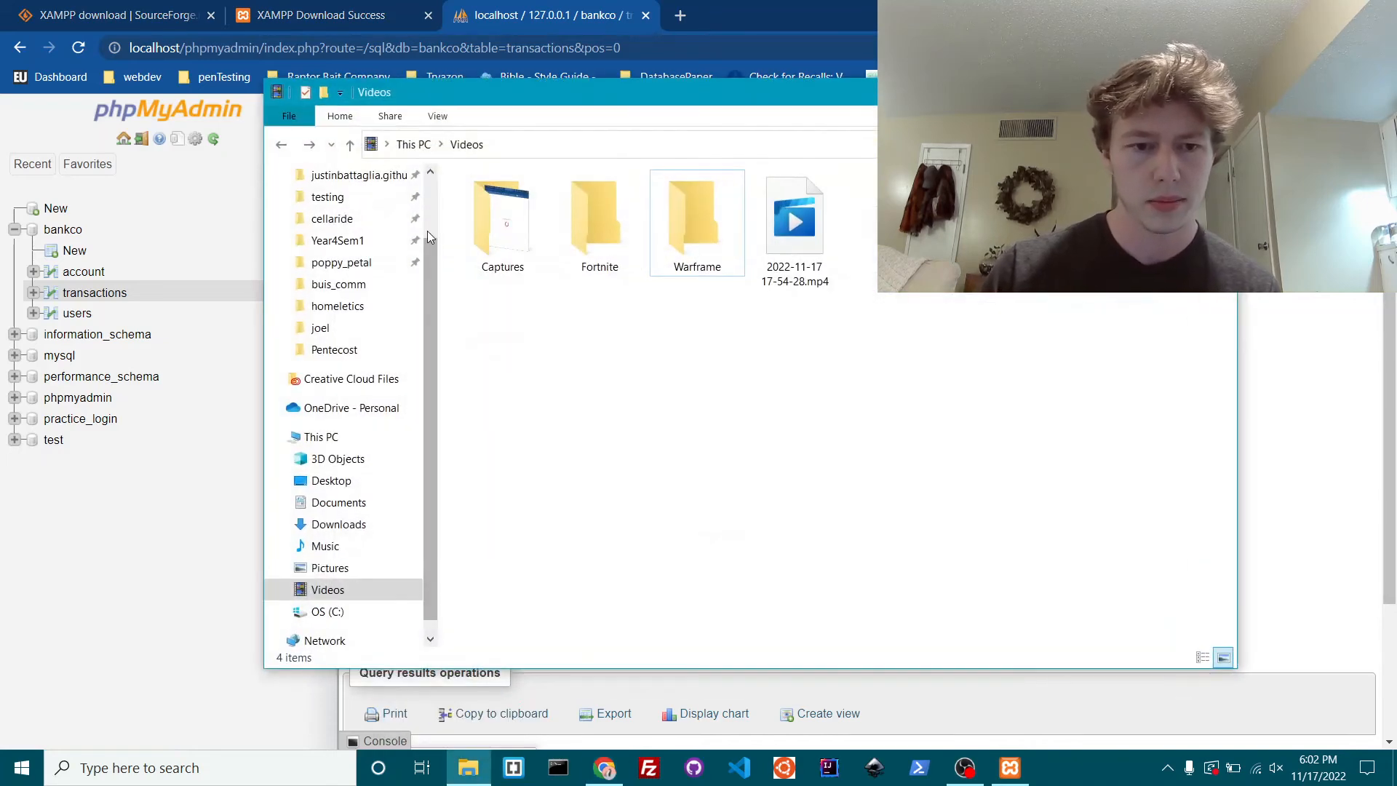
{"action": "scroll", "coordinate": [354, 308], "scroll_direction": "up", "scroll_amount": 2}
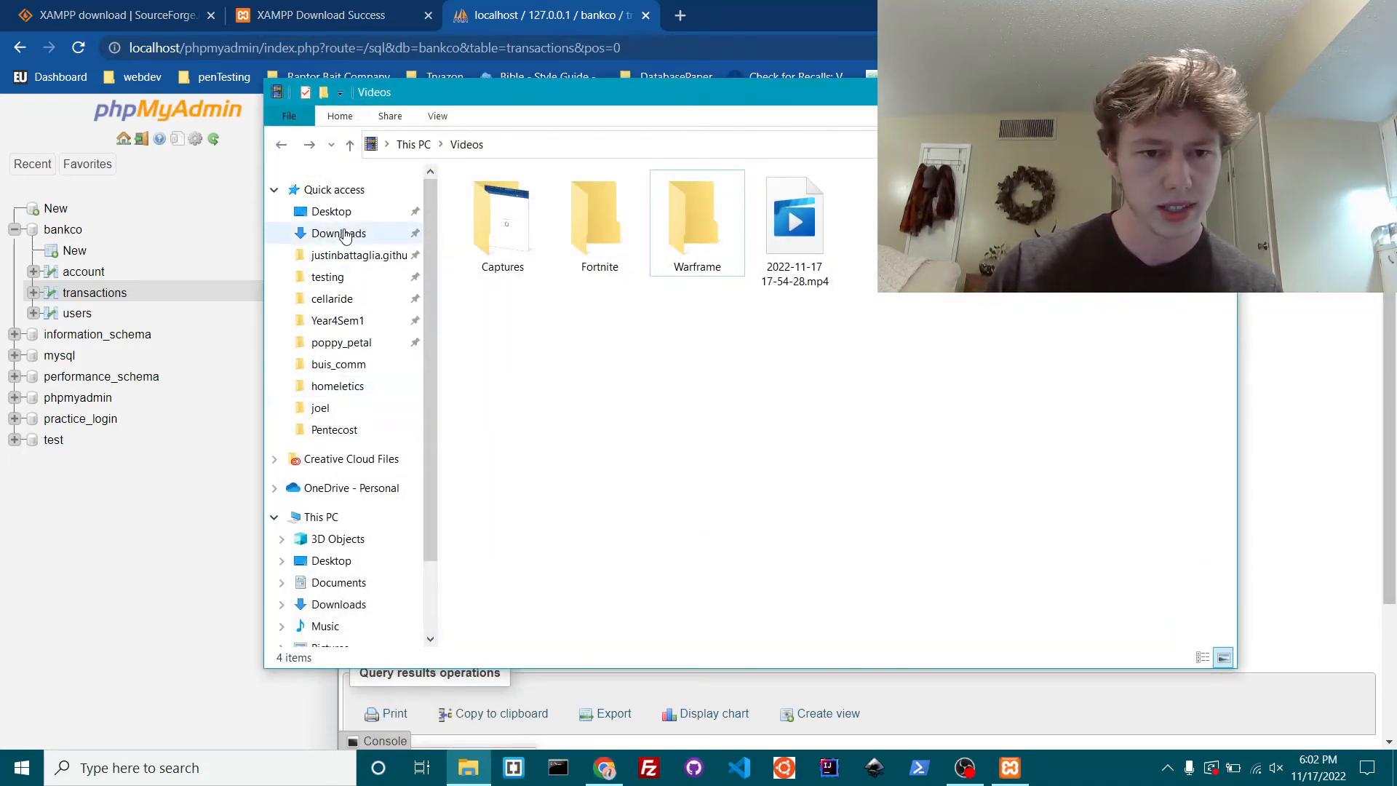
{"action": "left_click", "coordinate": [327, 211]}
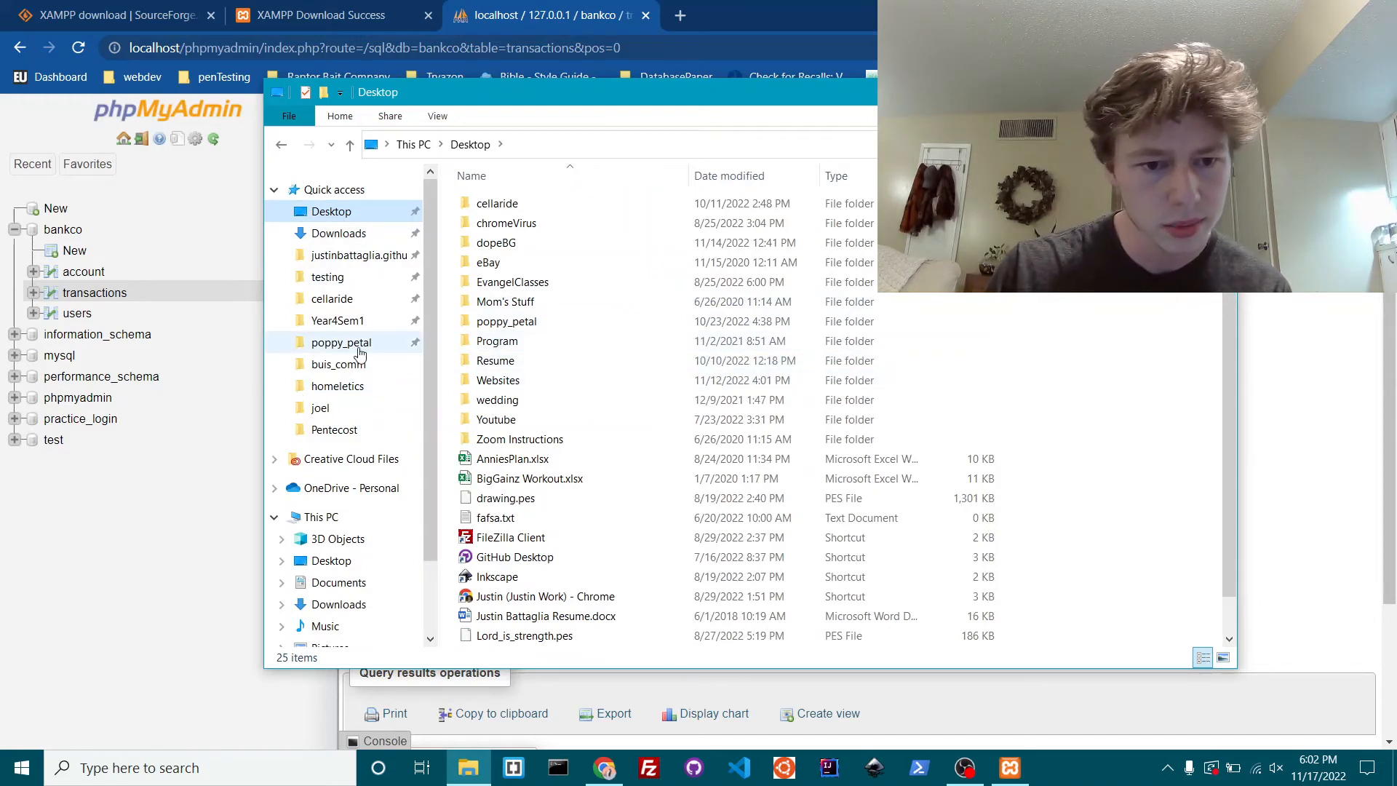
{"action": "left_click", "coordinate": [333, 518]}
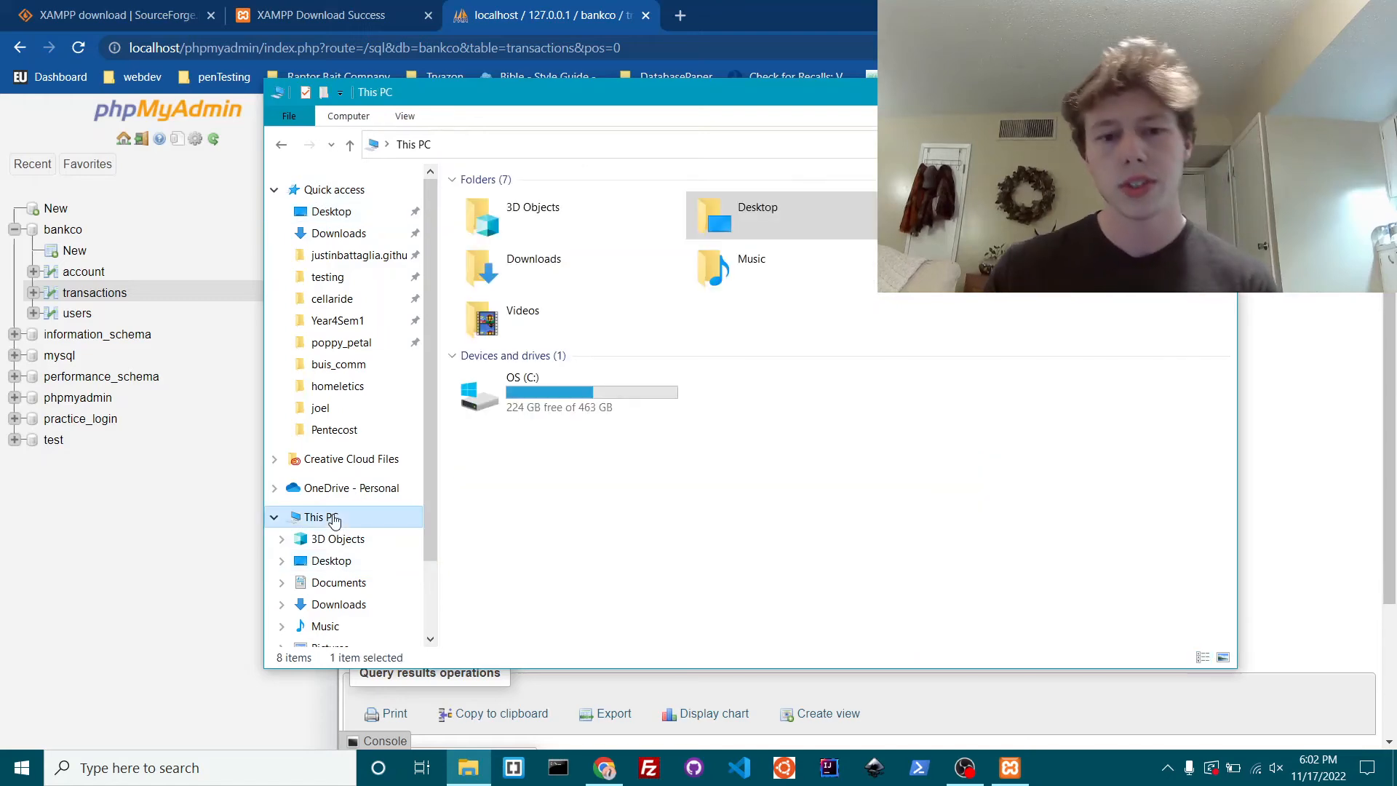
{"action": "double_click", "coordinate": [578, 412]}
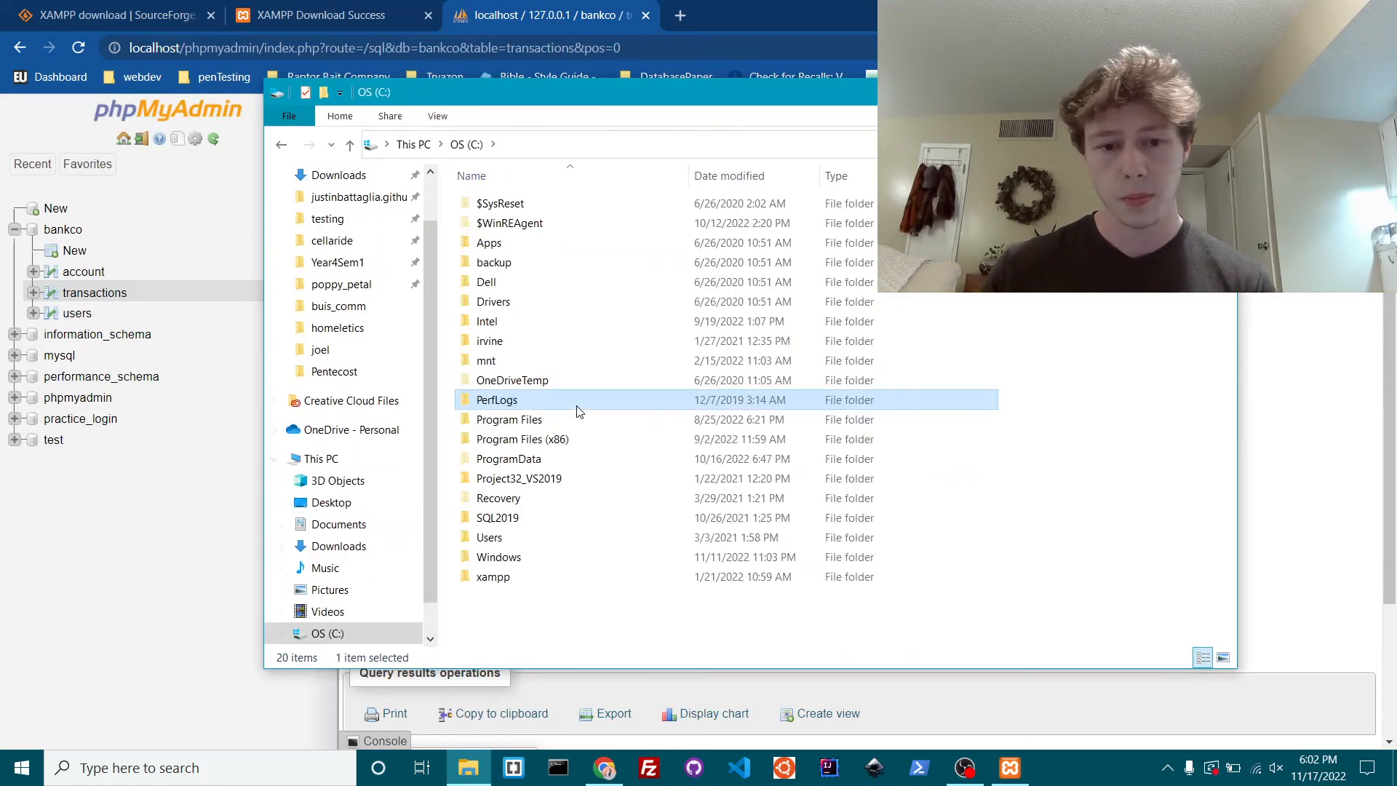
{"action": "double_click", "coordinate": [531, 422]}
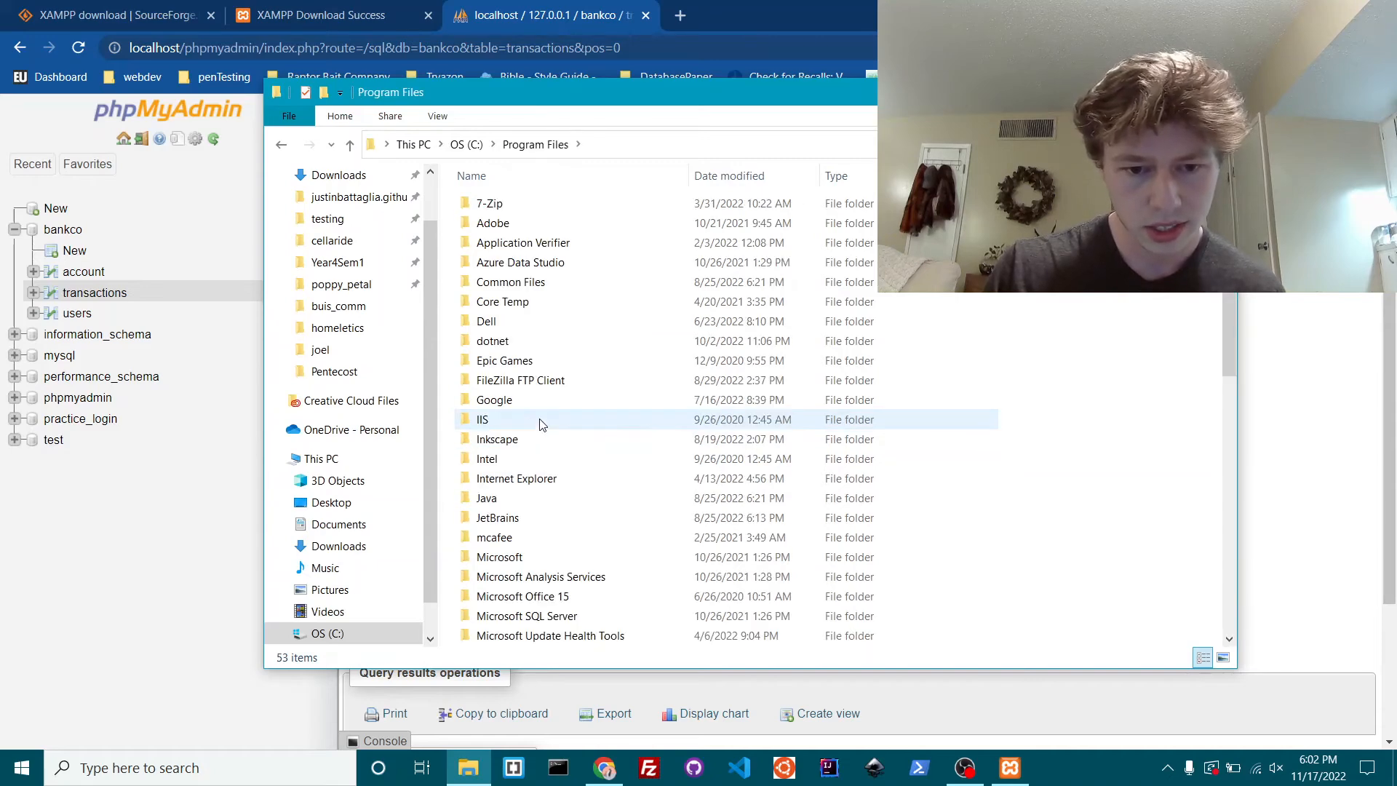
{"action": "scroll", "coordinate": [581, 419], "scroll_direction": "down", "scroll_amount": 5}
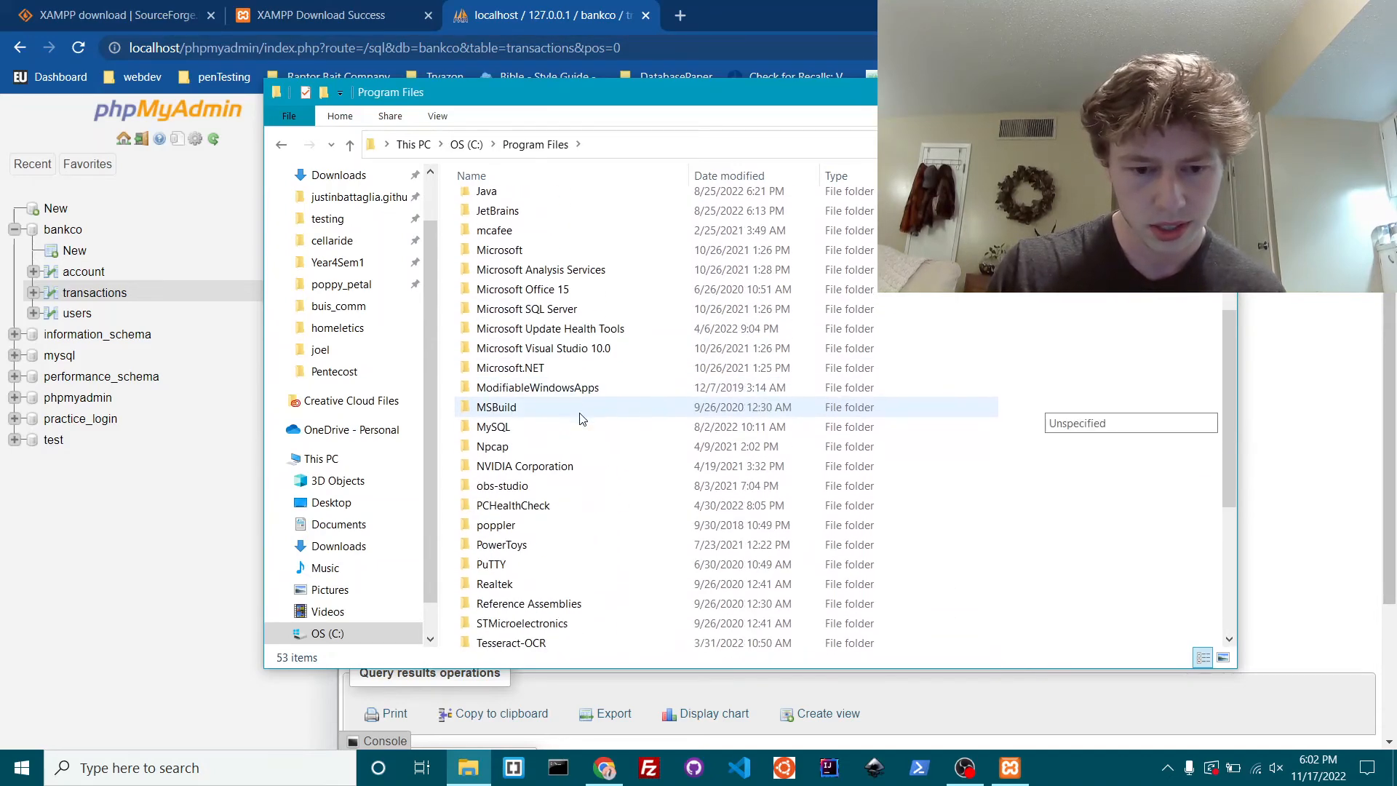
{"action": "scroll", "coordinate": [580, 419], "scroll_direction": "up", "scroll_amount": 5}
- Switch to the XAMPP Control Panel and open Apache's administration page in the browser
{"action": "left_click", "coordinate": [1010, 767]}
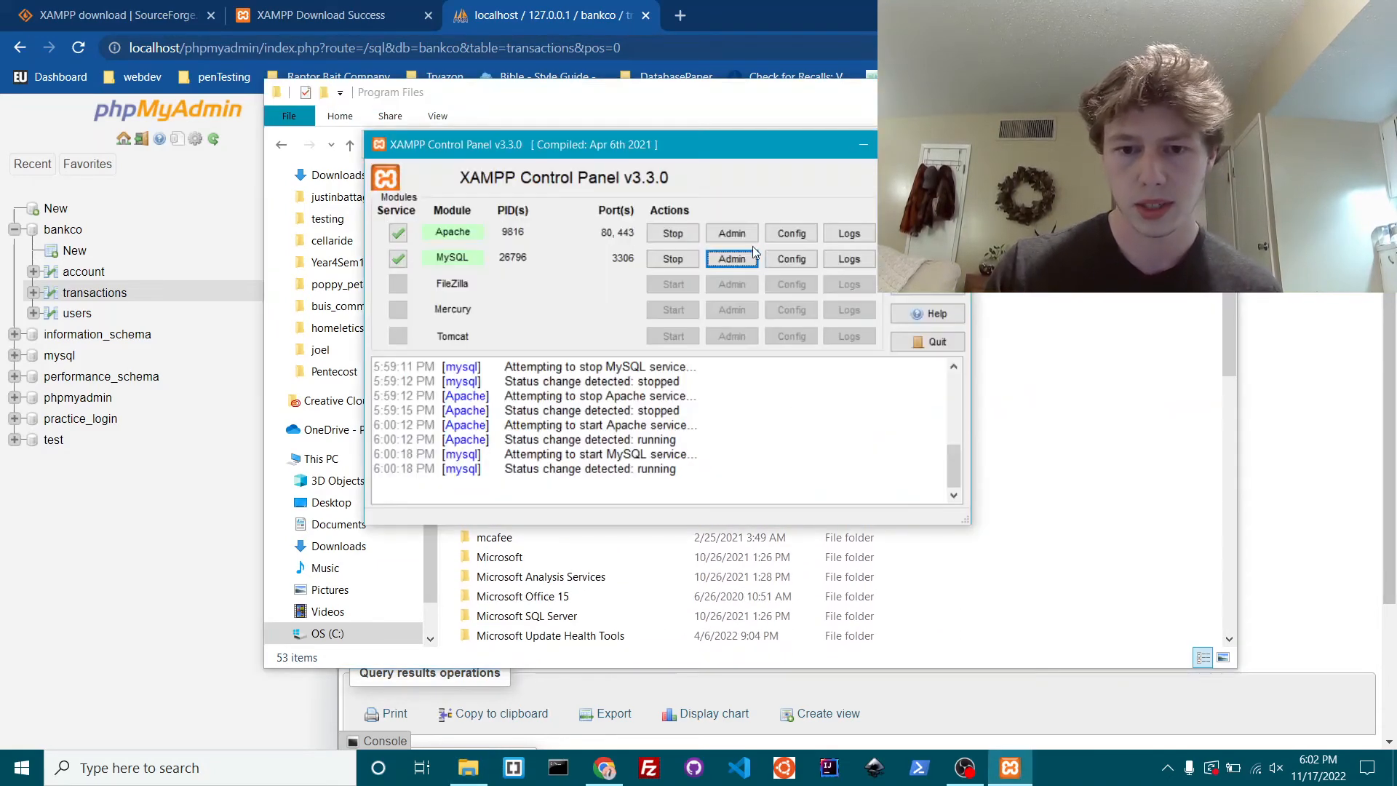
{"action": "left_click", "coordinate": [732, 234]}
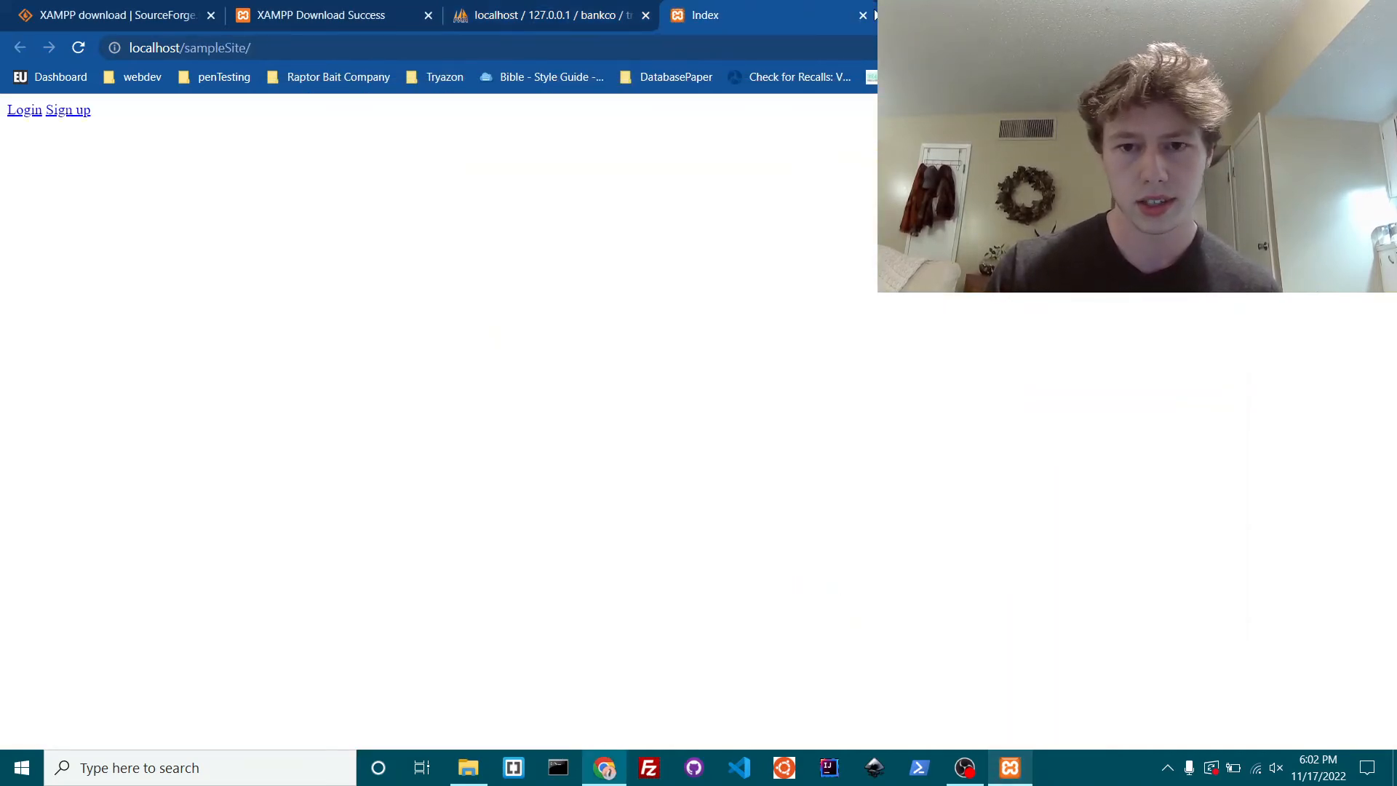
- Close the sampleSite page, switch to File Explorer and look through the Program Files folder for XAMPP
{"action": "left_click", "coordinate": [863, 16]}
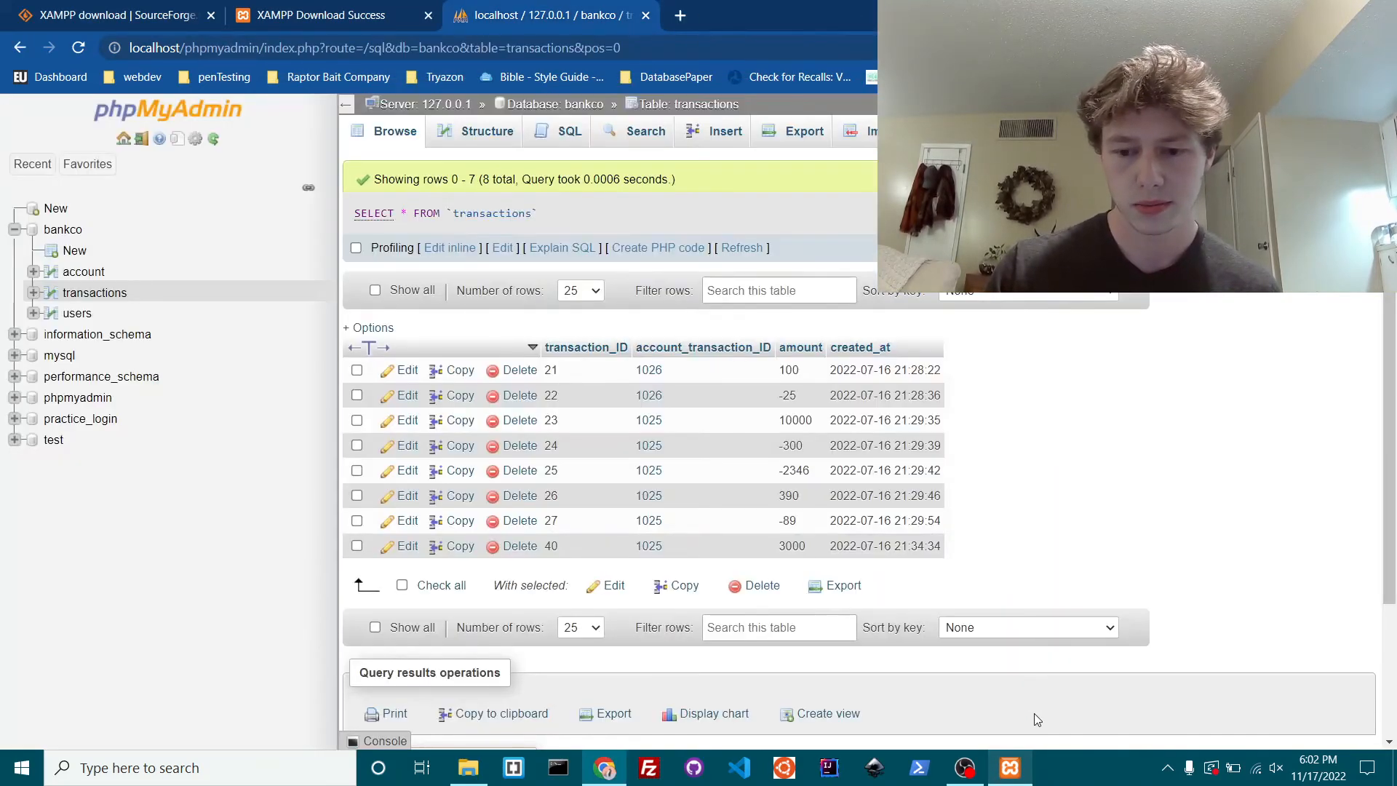
{"action": "left_click", "coordinate": [478, 777]}
{"action": "scroll", "coordinate": [527, 405], "scroll_direction": "down", "scroll_amount": 10}
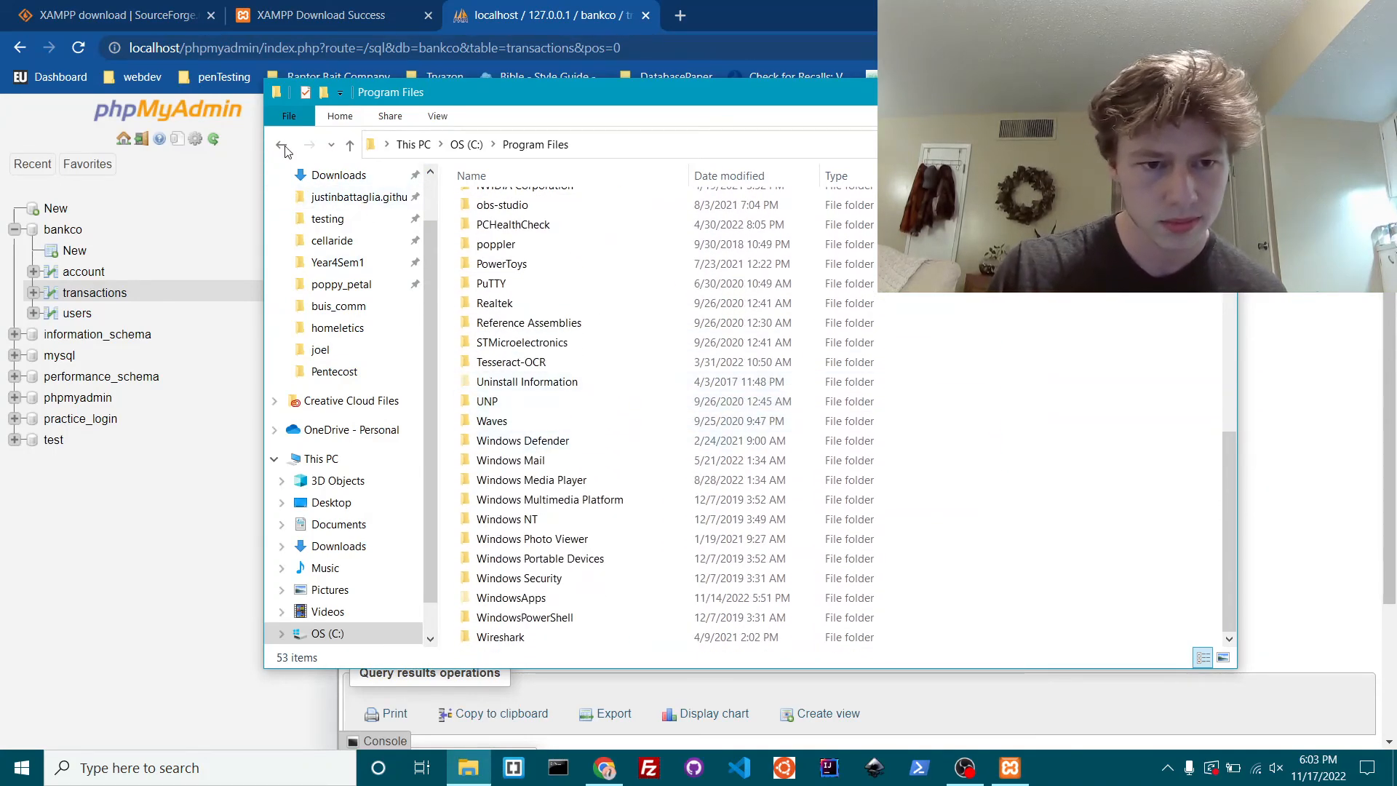
- Search Windows for the XAMPP Control Panel app and open its file location
{"action": "left_click", "coordinate": [248, 782]}
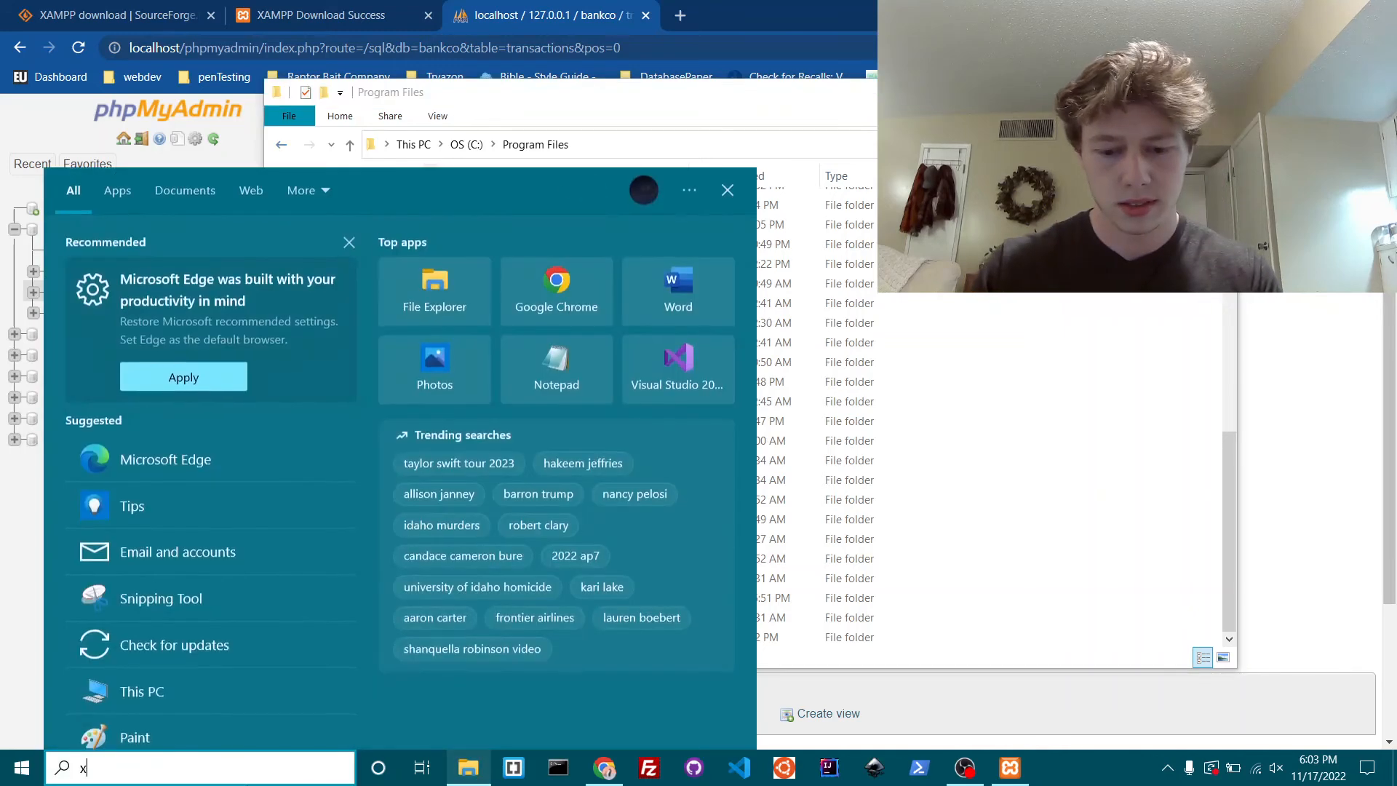
{"action": "type", "text": "xm"}
{"action": "key", "text": "BackSpace"}
{"action": "type", "text": "a"}
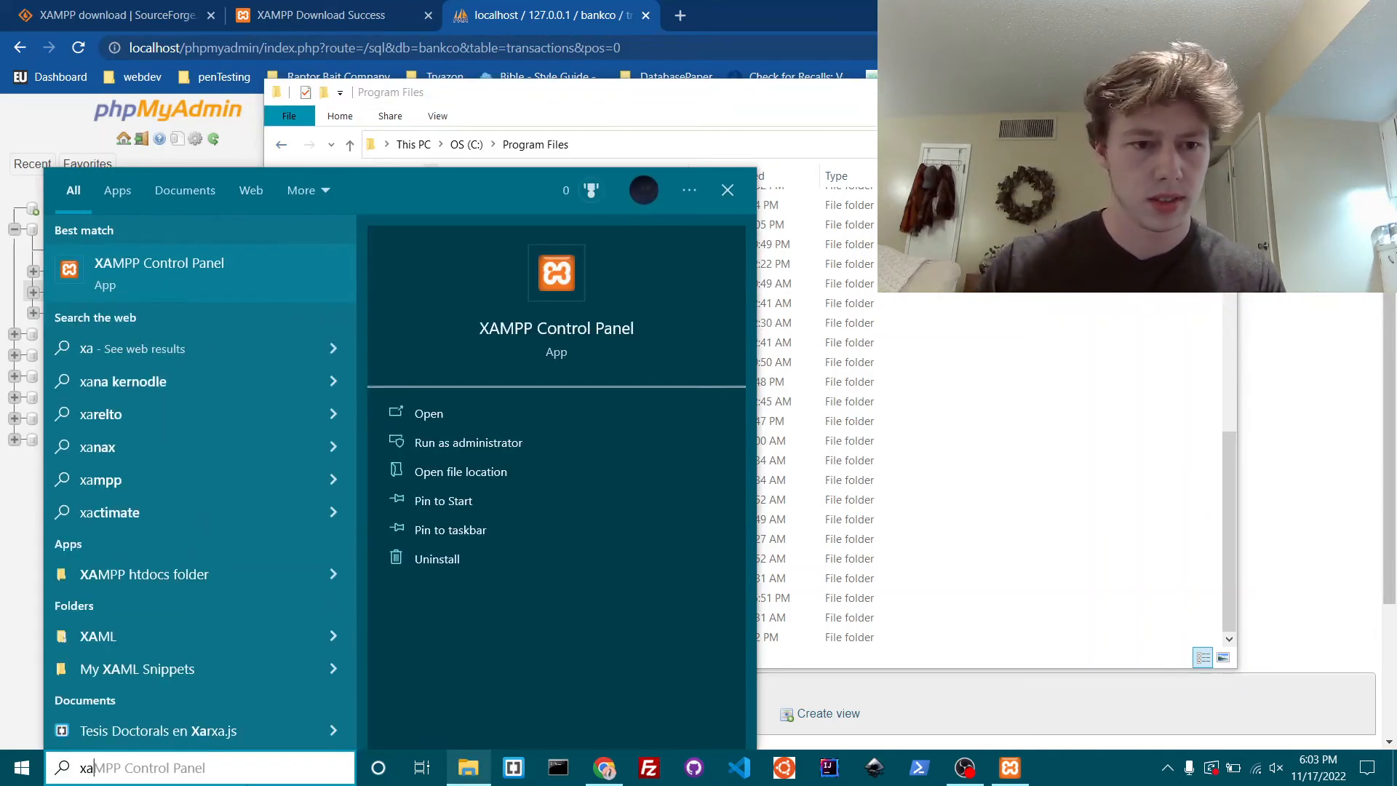
{"action": "left_click", "coordinate": [467, 472]}
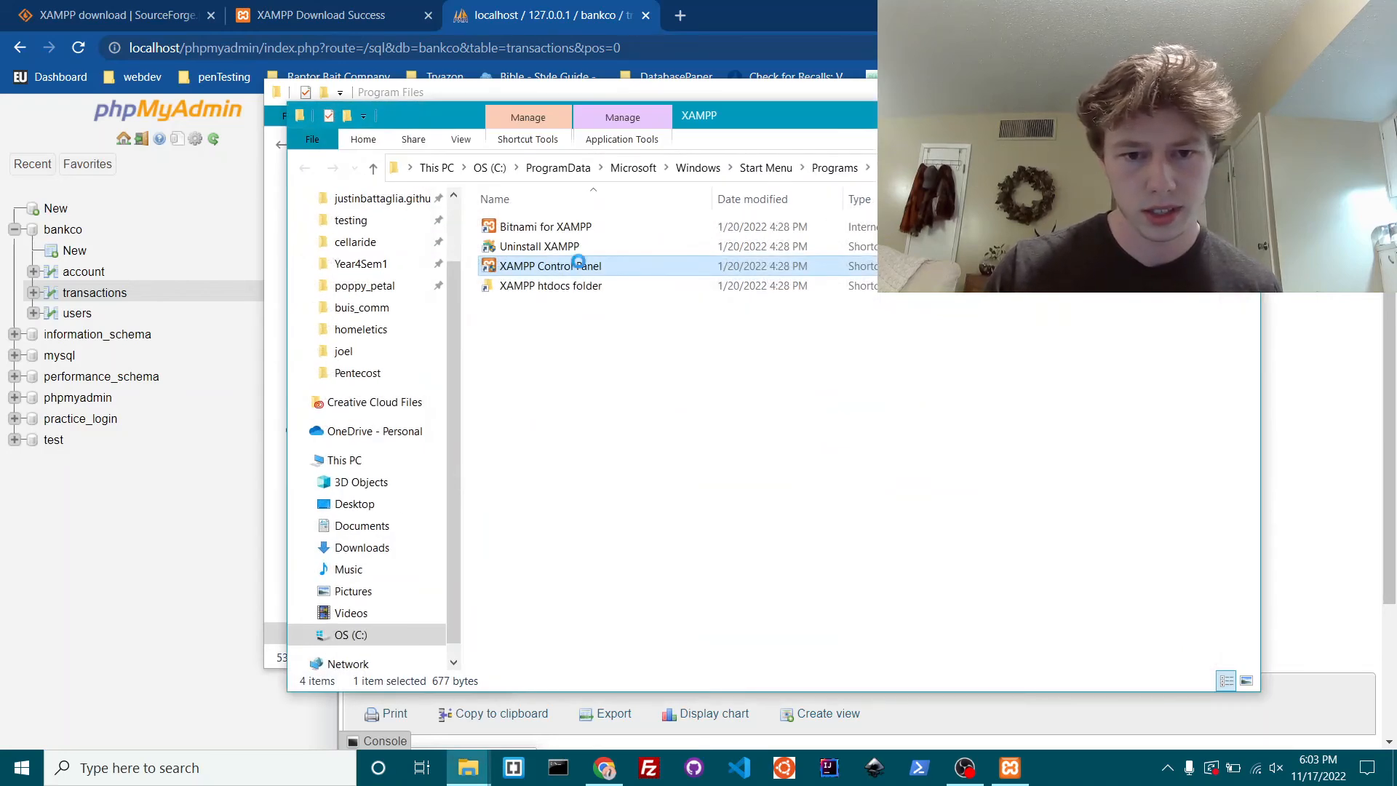
- Open the actual file location of the XAMPP Control Panel shortcut to reach the xampp installation folder
{"action": "right_click", "coordinate": [578, 262]}
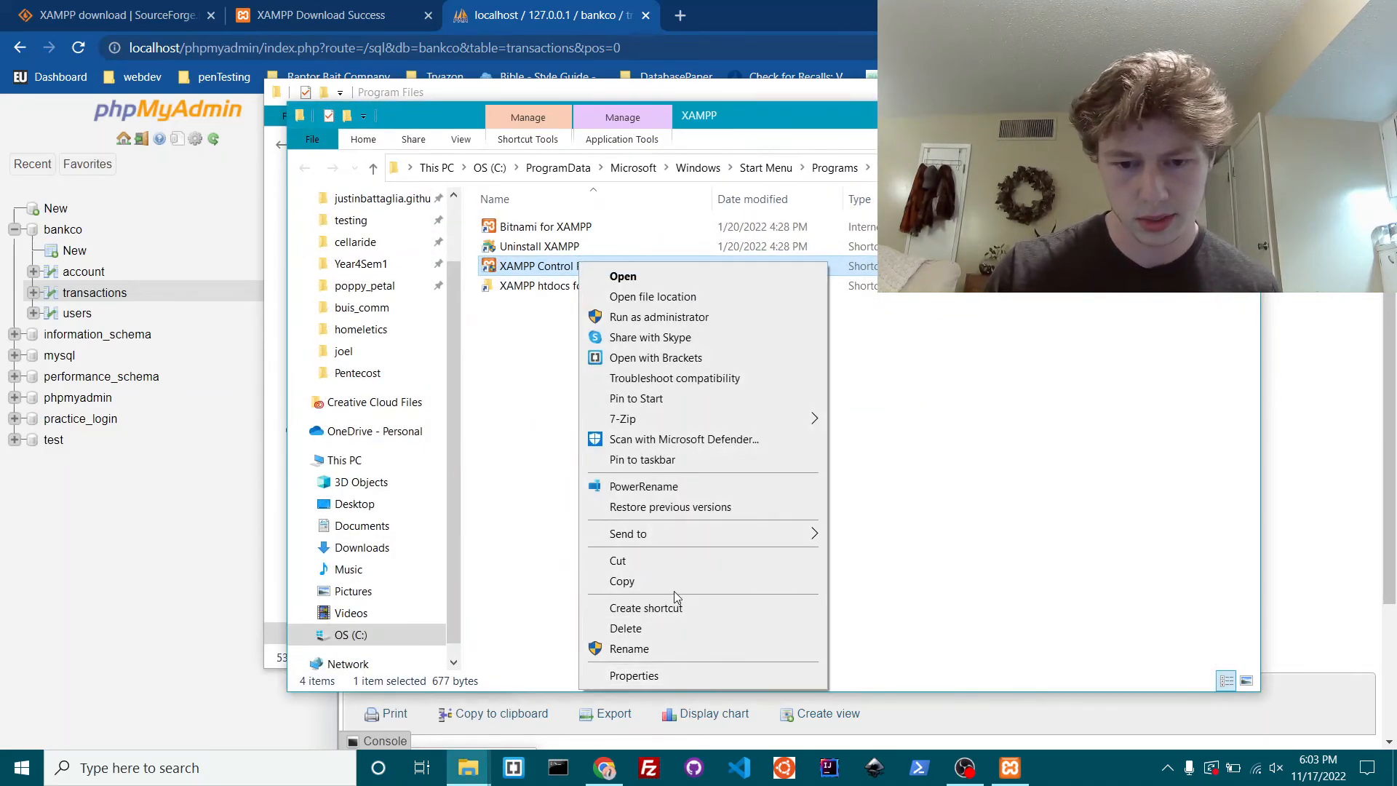
{"action": "mouse_move", "coordinate": [688, 426]}
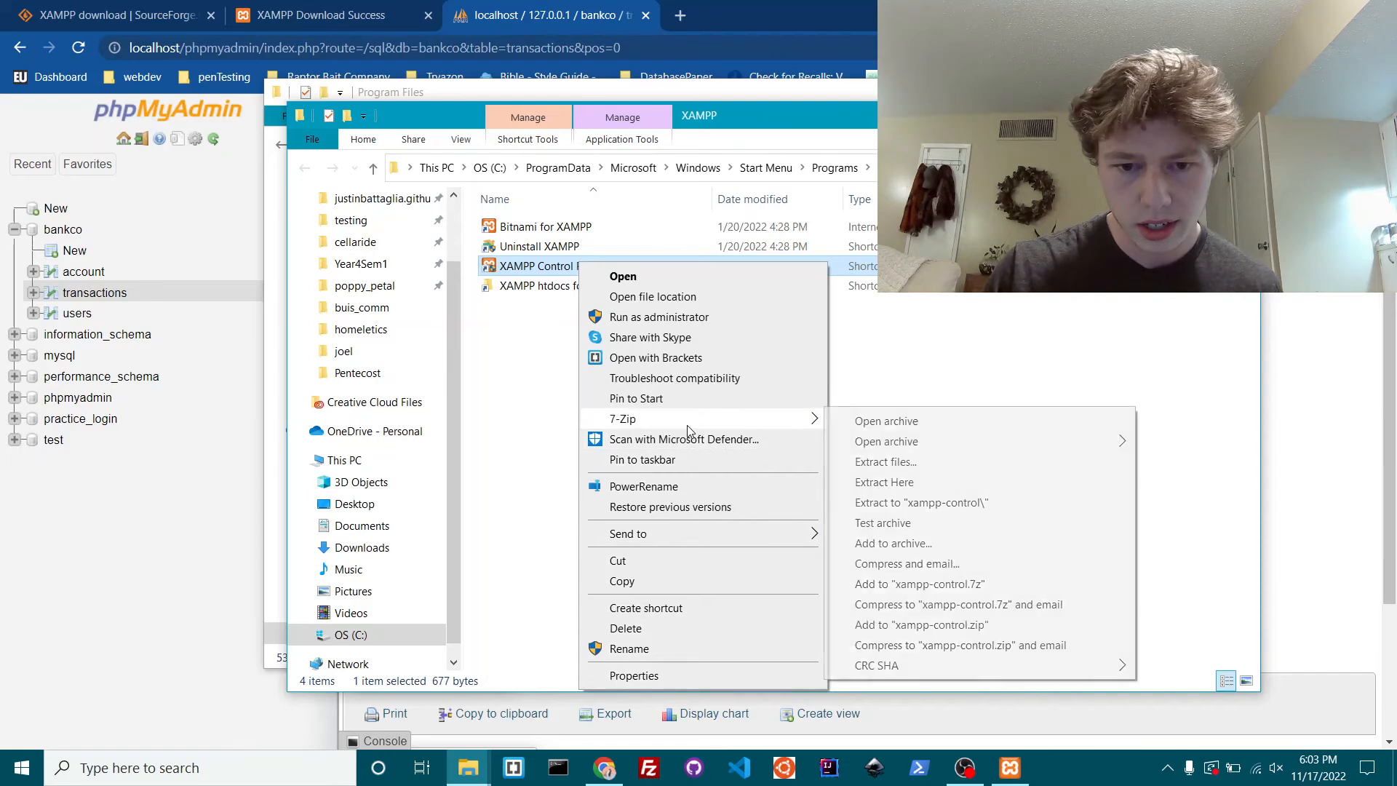
{"action": "left_click", "coordinate": [713, 297]}
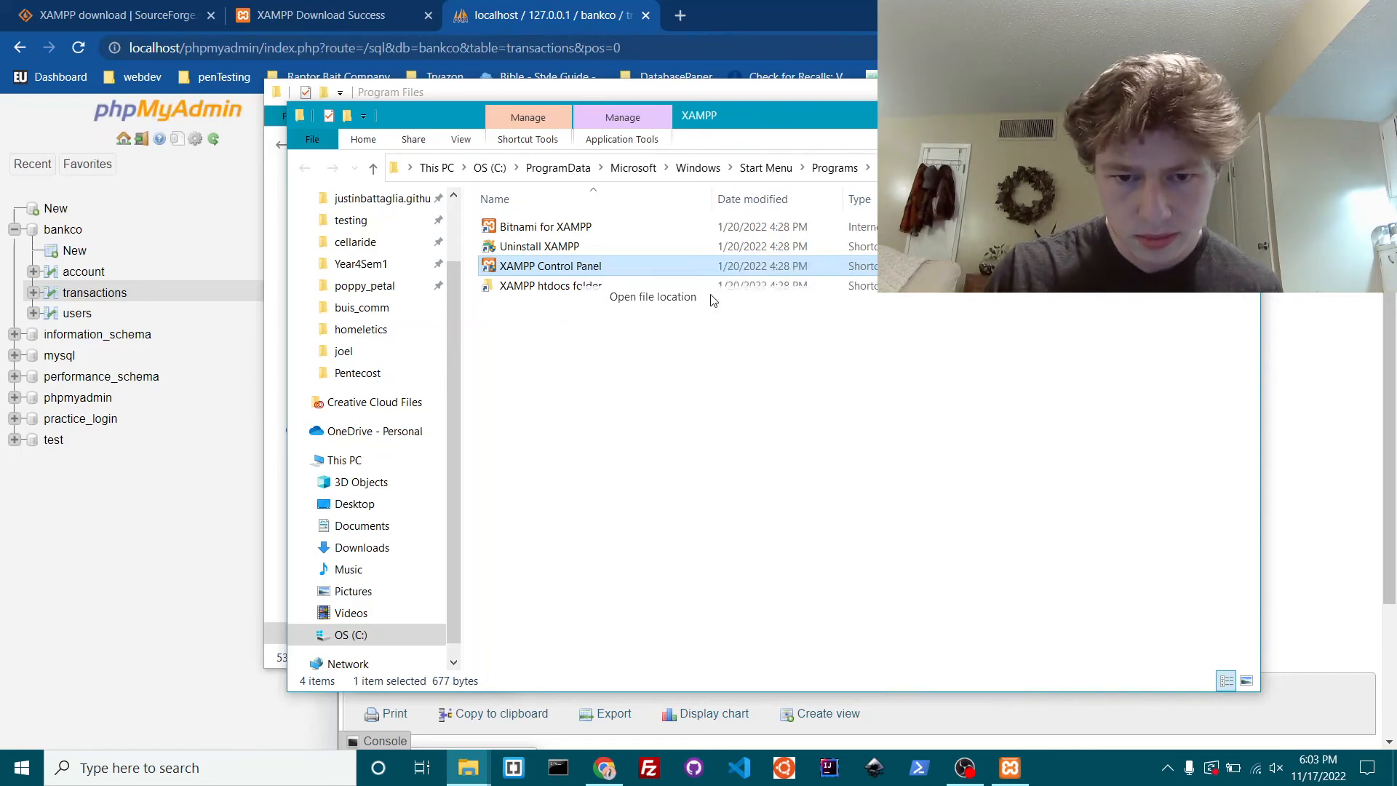
{"action": "scroll", "coordinate": [662, 442], "scroll_direction": "up", "scroll_amount": 8}
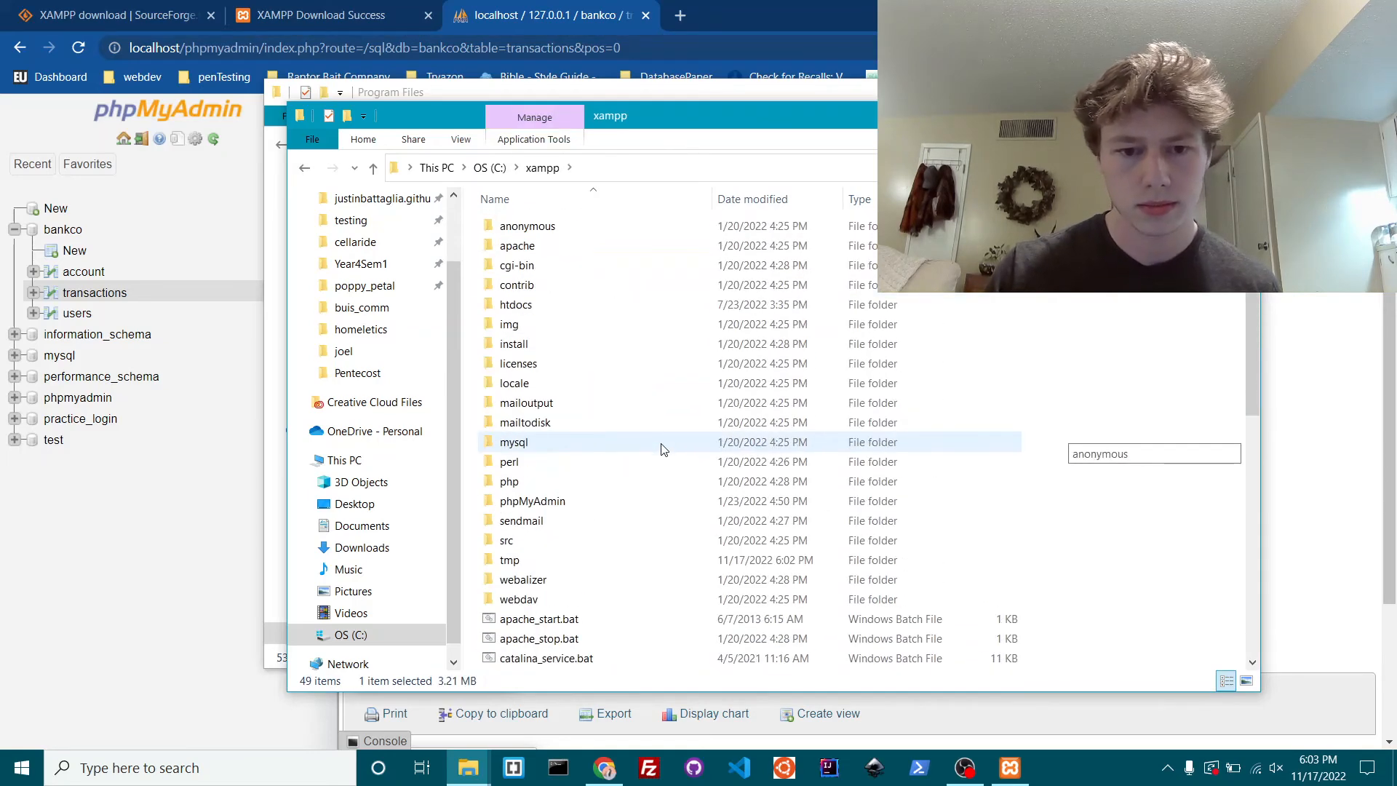
- Display the full path of the xampp folder and examine its drive and folder name
{"action": "left_click", "coordinate": [619, 165]}
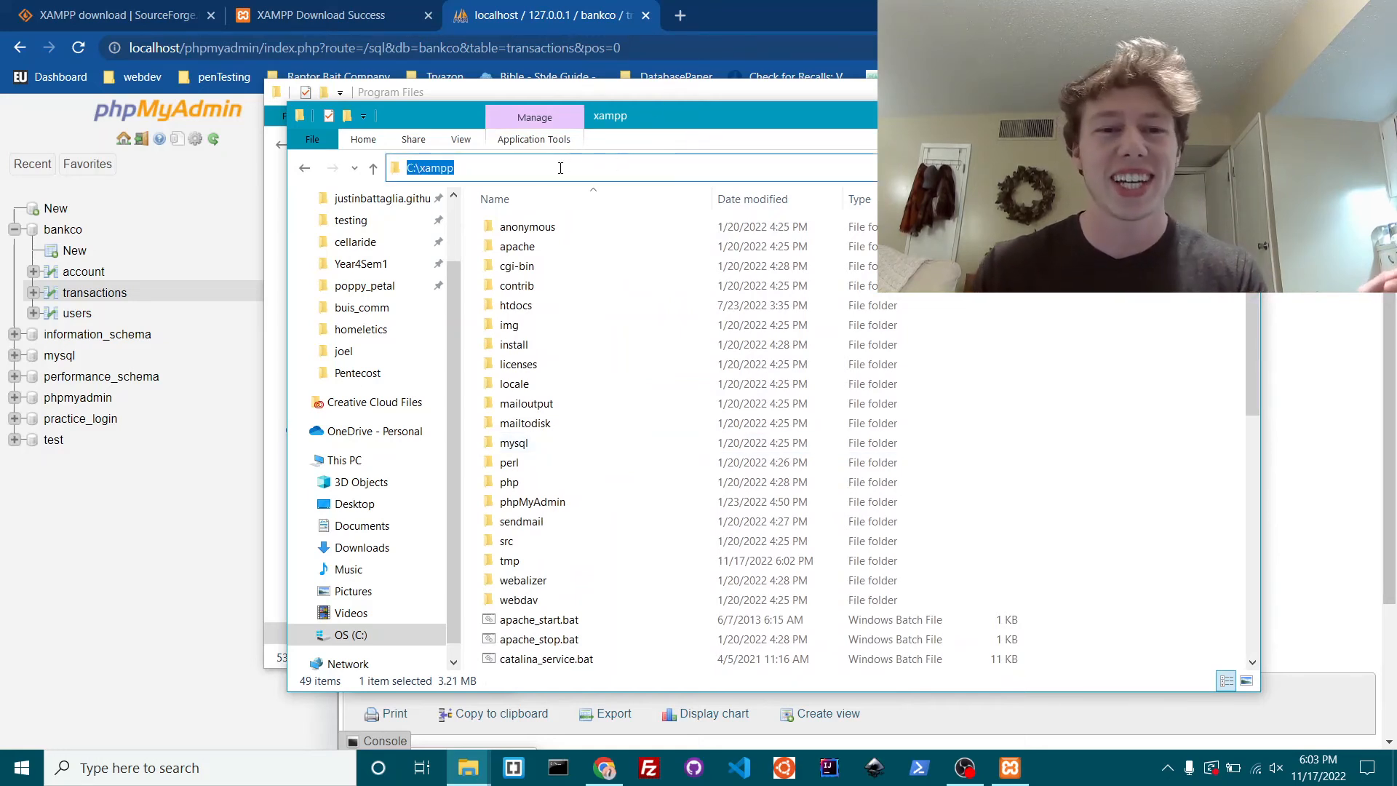
{"action": "left_click", "coordinate": [519, 168]}
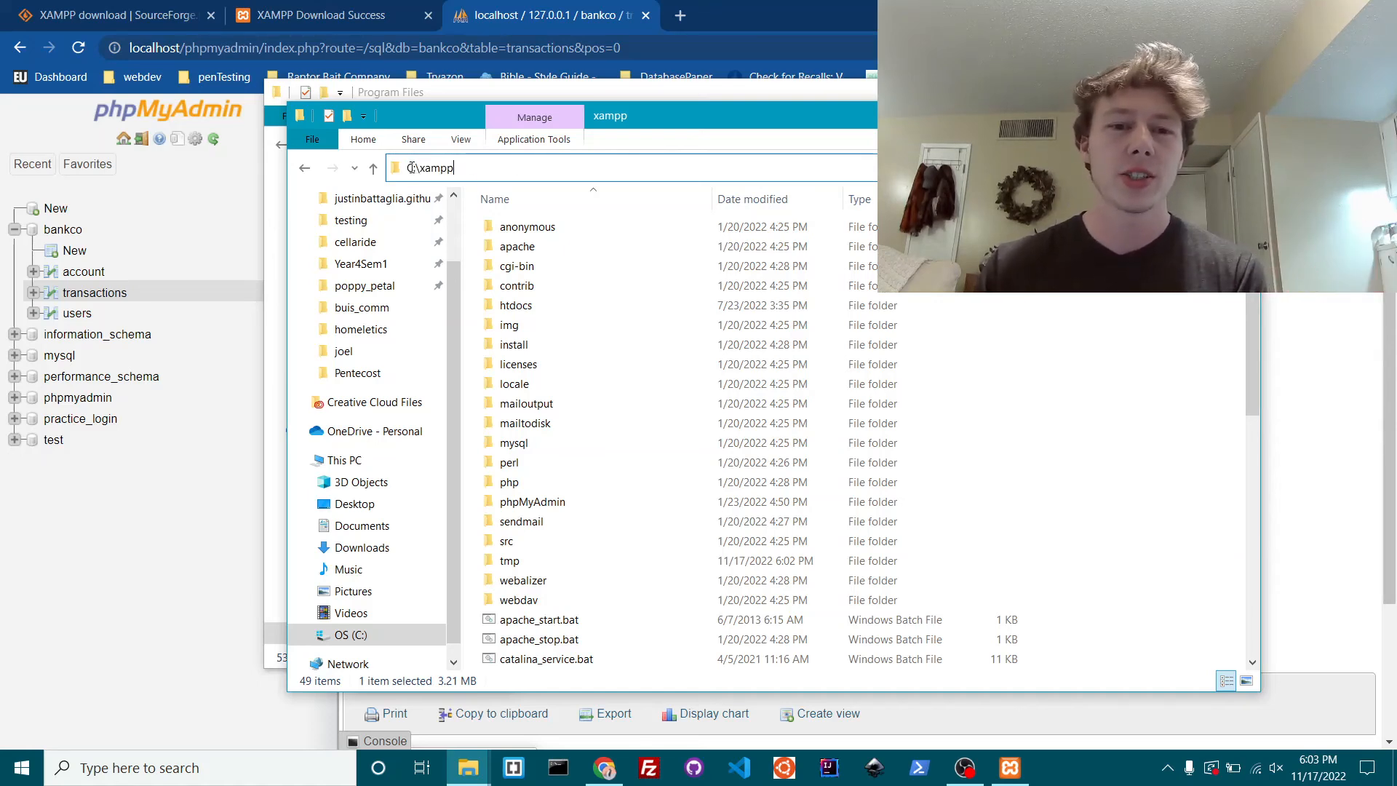
{"action": "double_click", "coordinate": [463, 168]}
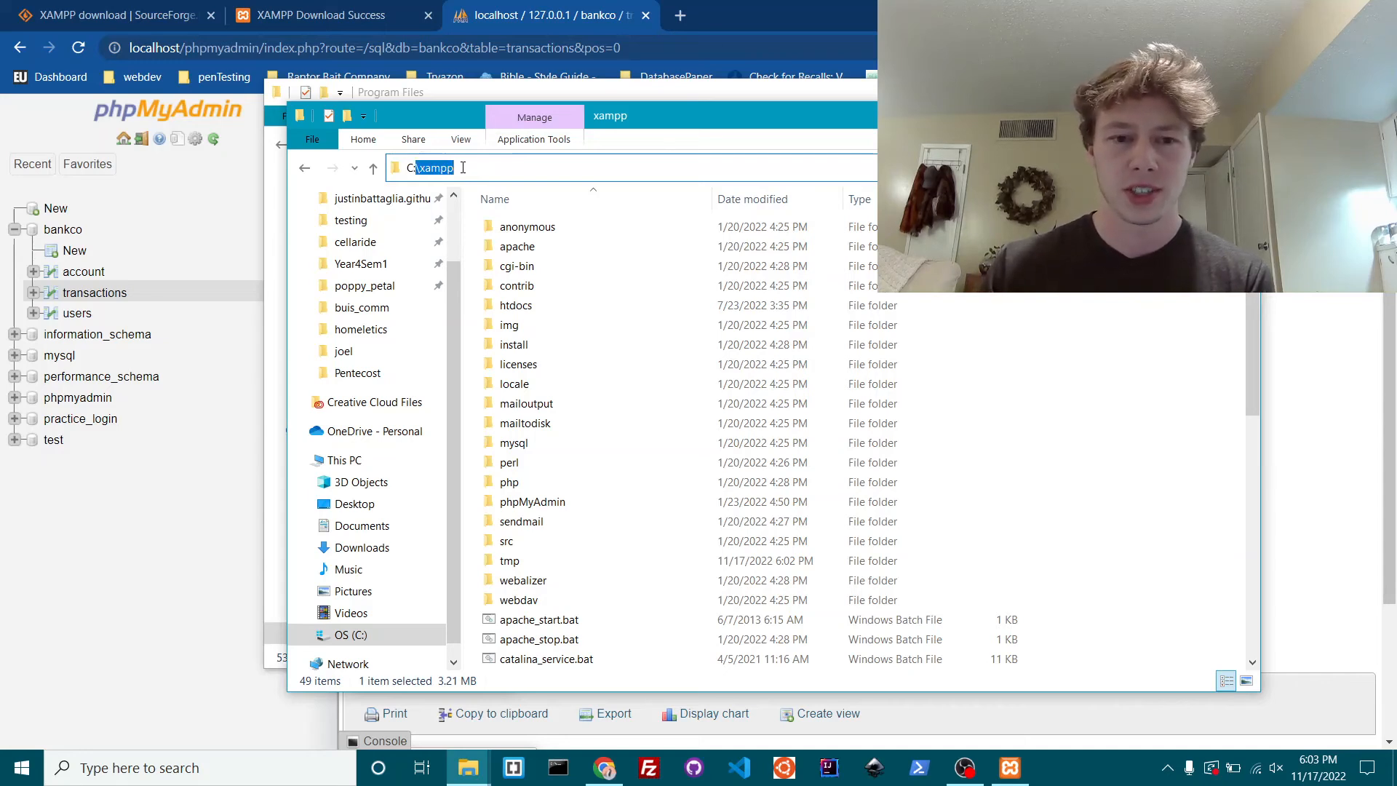
{"action": "left_click", "coordinate": [421, 169]}
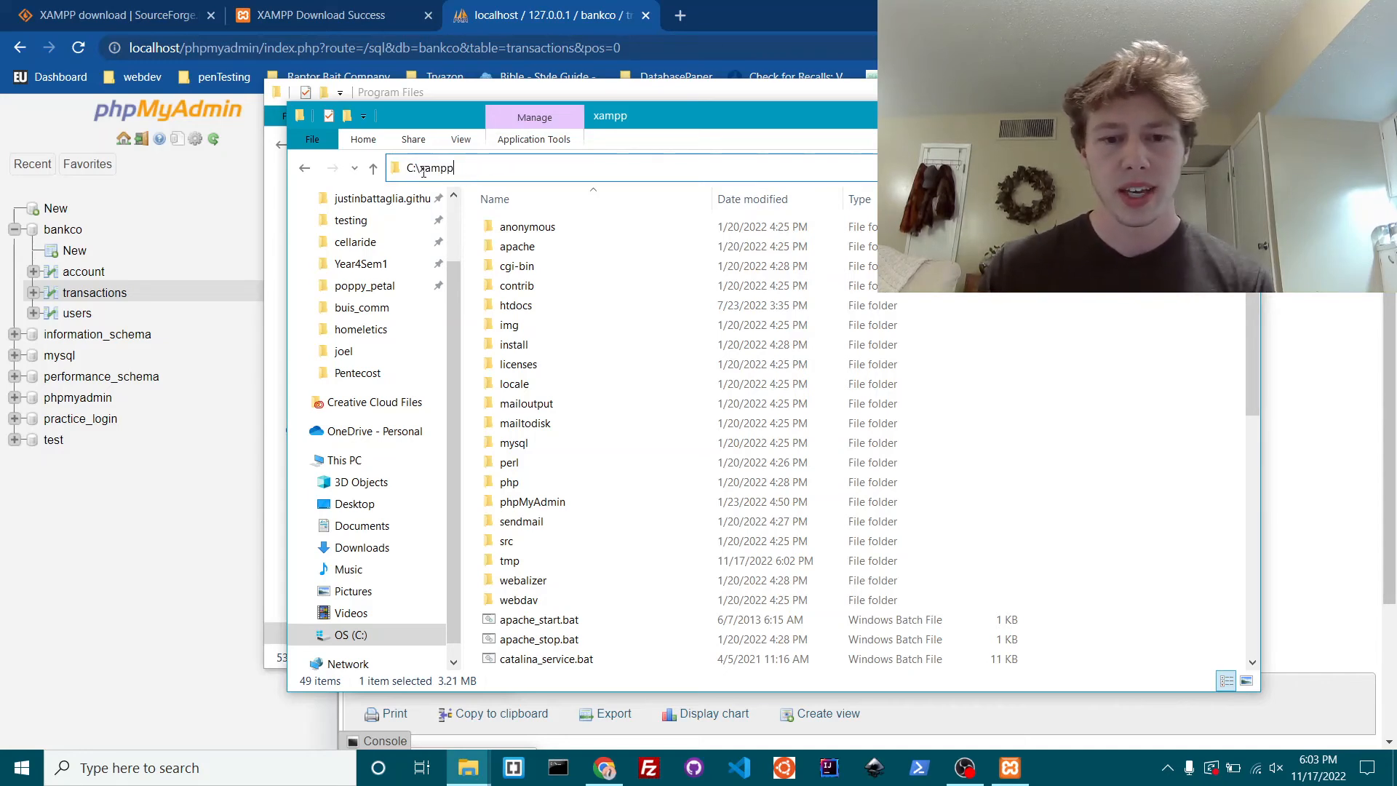
- Look inside the htdocs folder, return to the xampp folder and look through its remaining files
{"action": "double_click", "coordinate": [517, 307]}
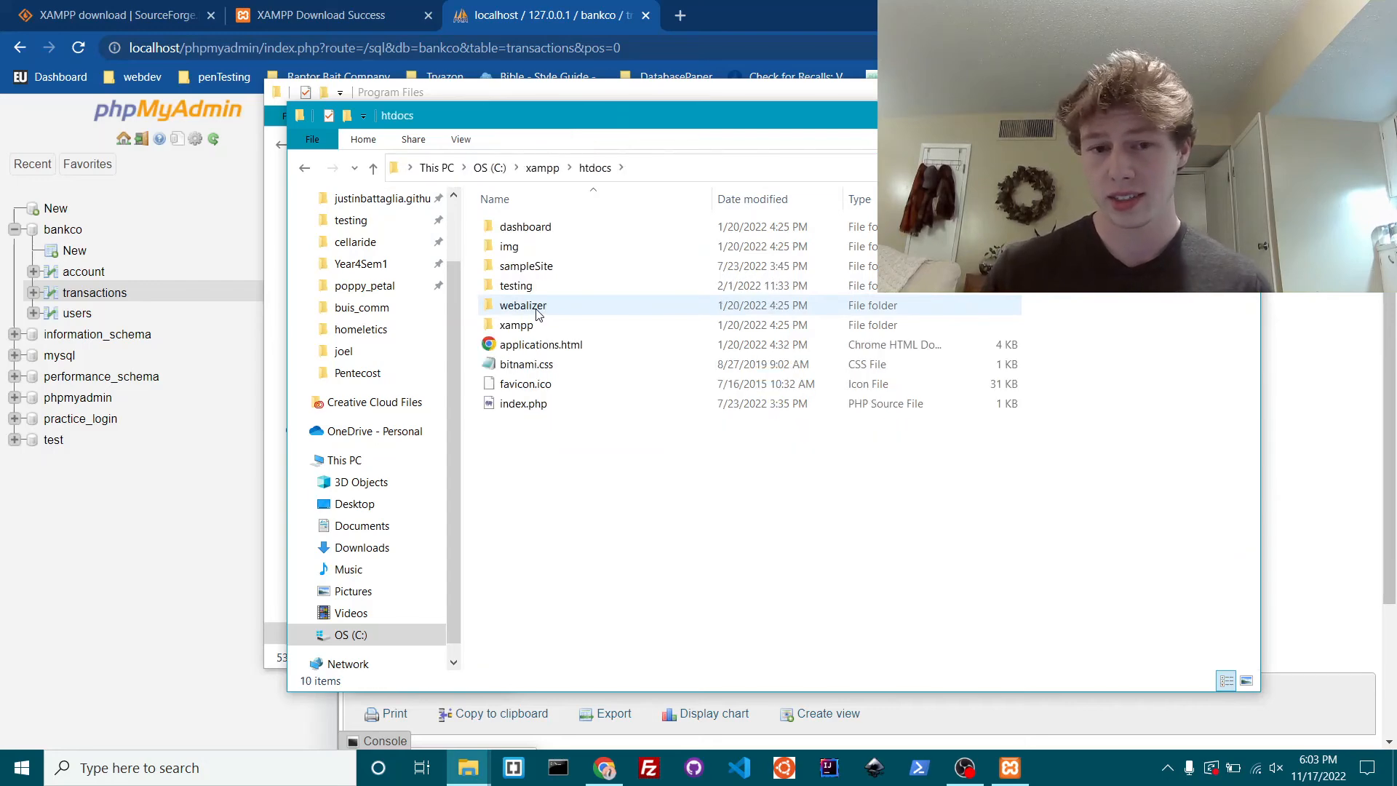
{"action": "left_click", "coordinate": [304, 172]}
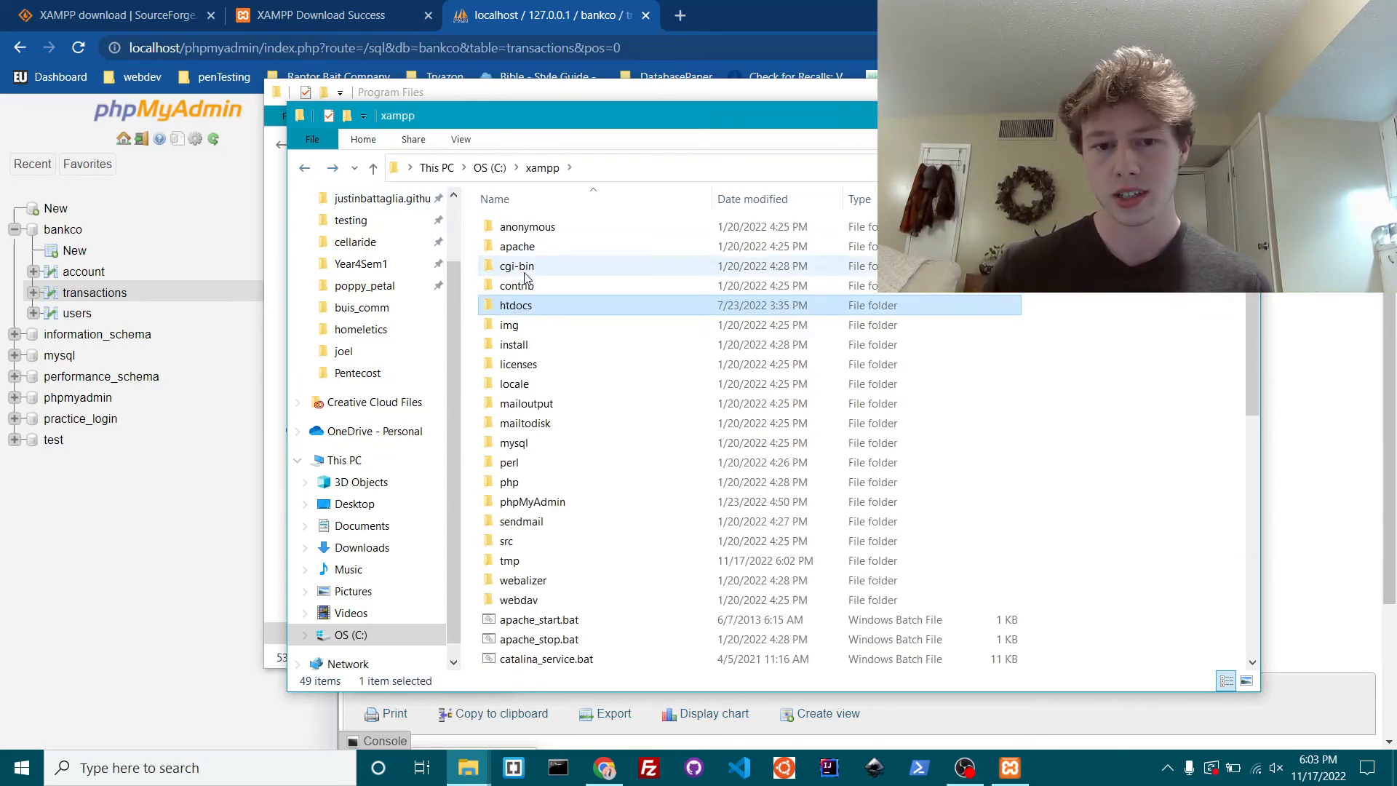
{"action": "double_click", "coordinate": [536, 307]}
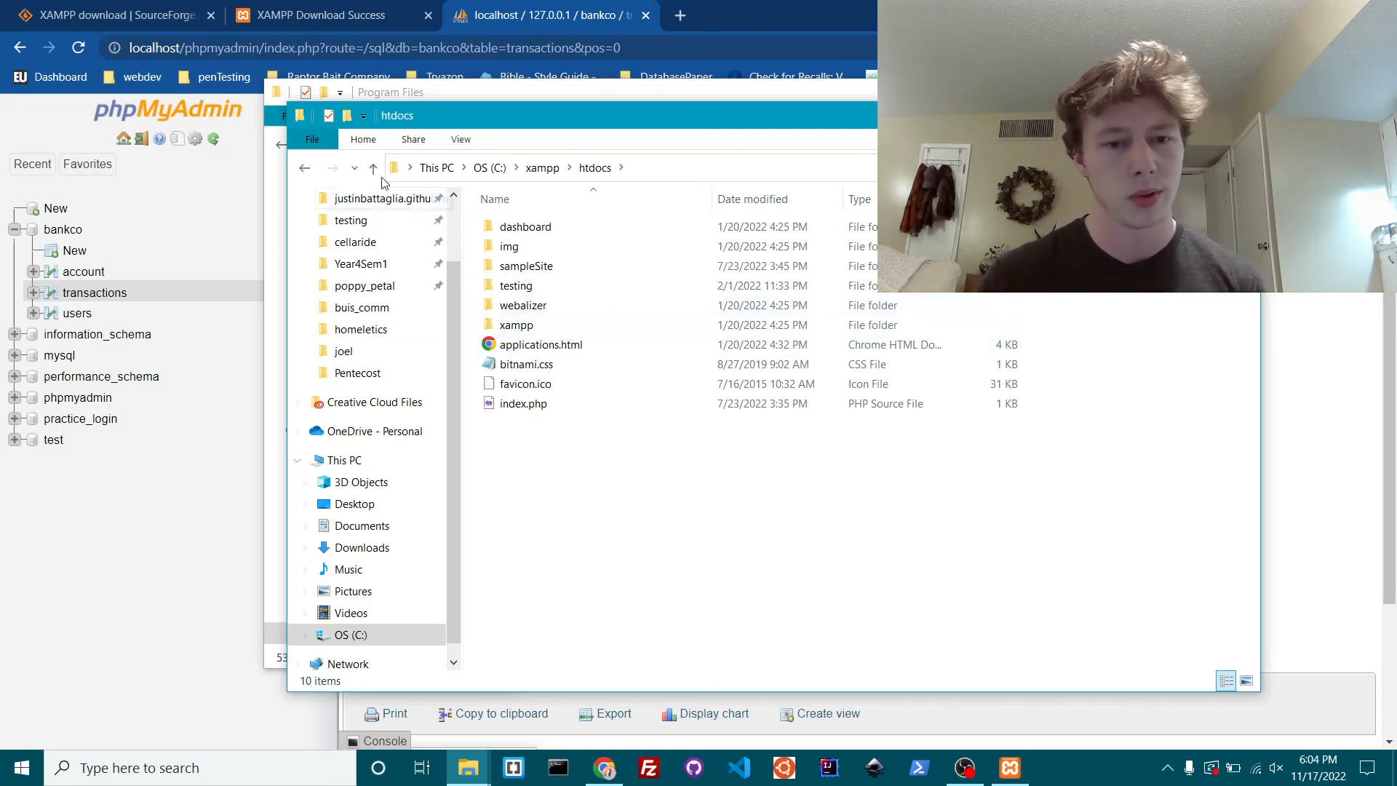
{"action": "left_click", "coordinate": [303, 168]}
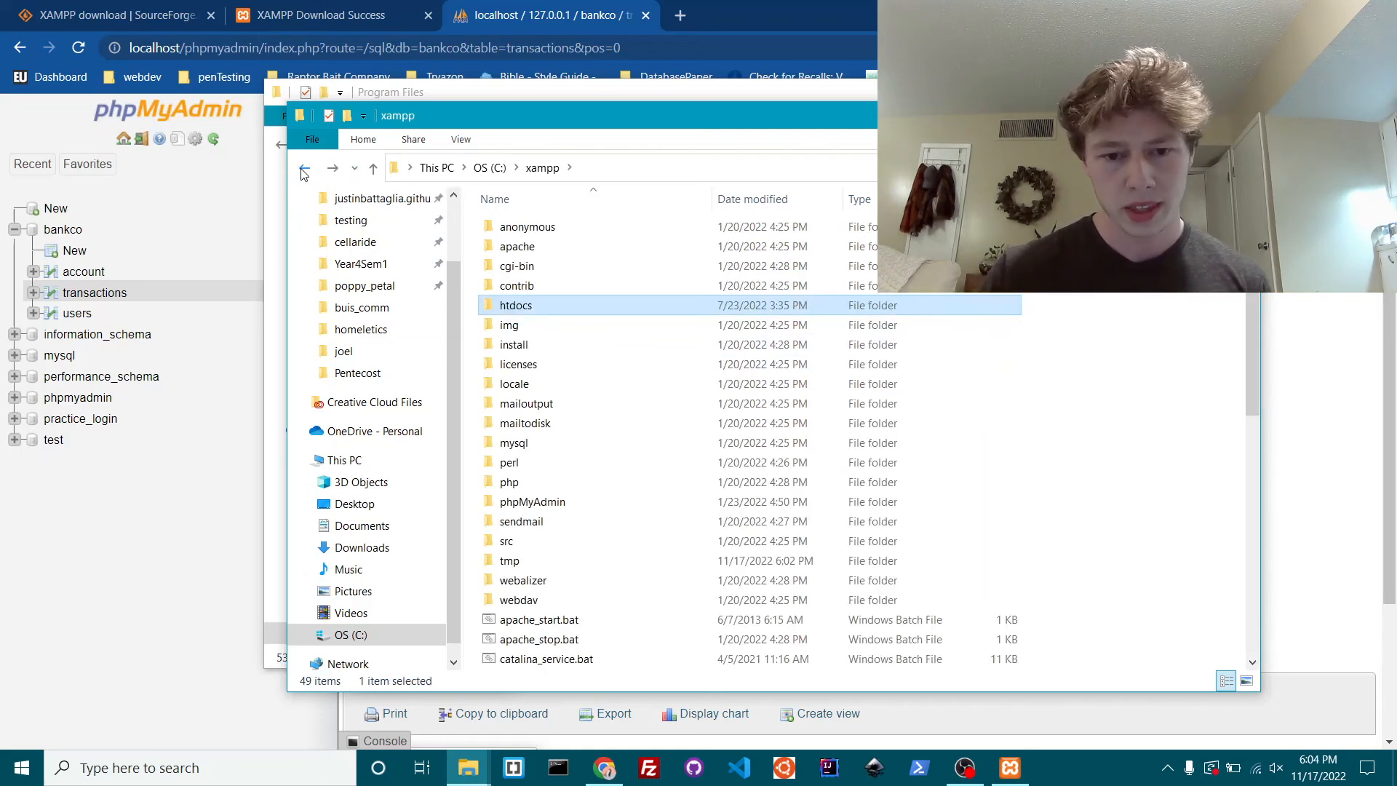
{"action": "scroll", "coordinate": [662, 443], "scroll_direction": "down", "scroll_amount": 8}
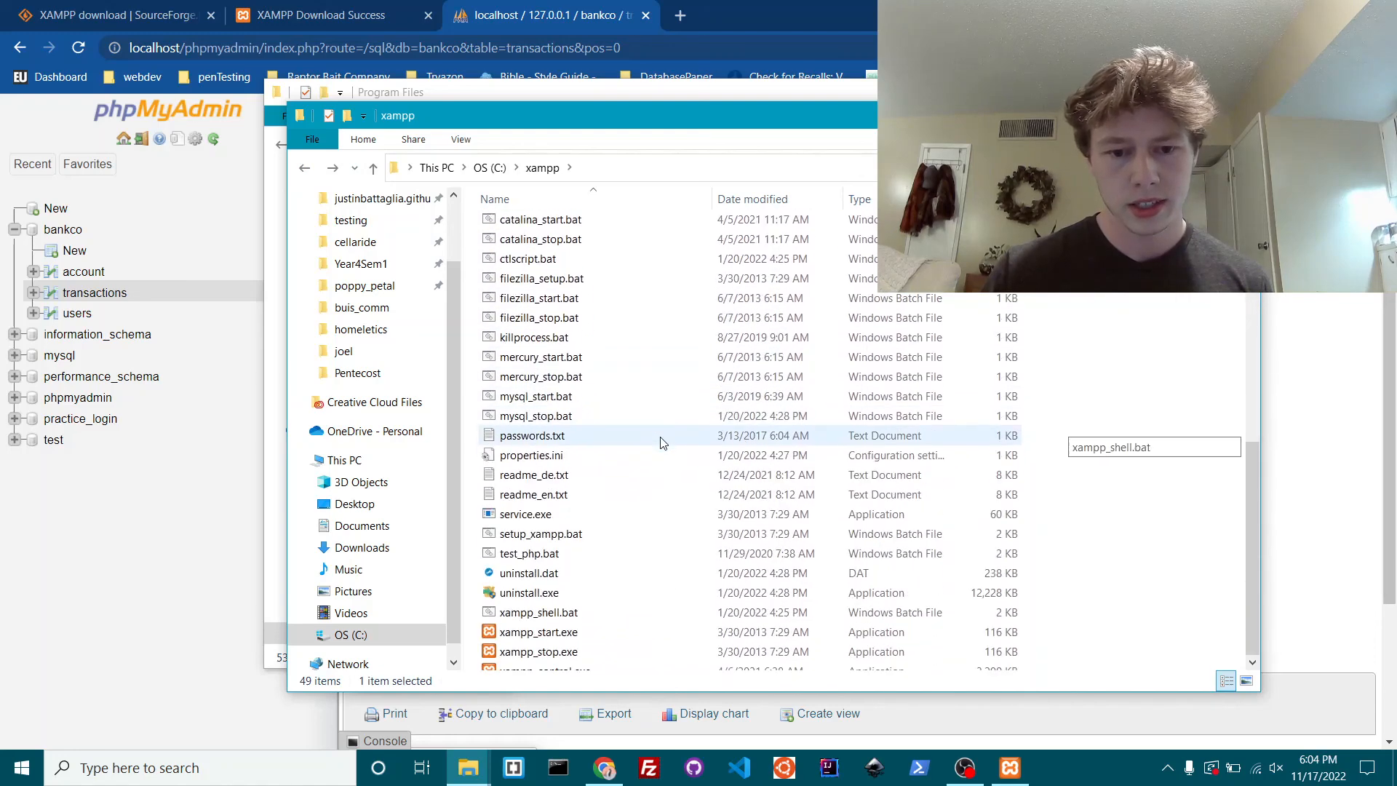
{"action": "scroll", "coordinate": [662, 443], "scroll_direction": "up", "scroll_amount": 8}
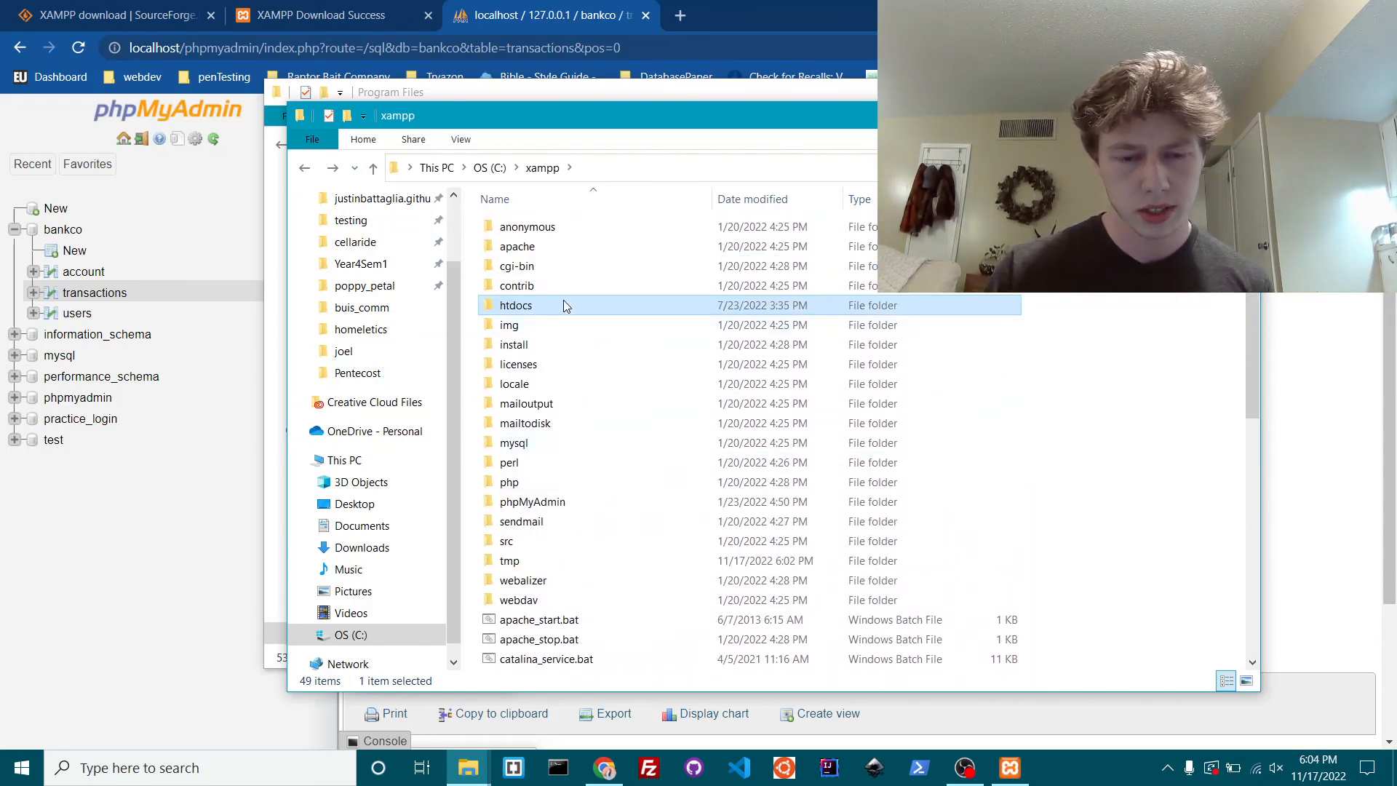
- View applications.html from the htdocs folder in the browser and close its page
{"action": "double_click", "coordinate": [547, 311]}
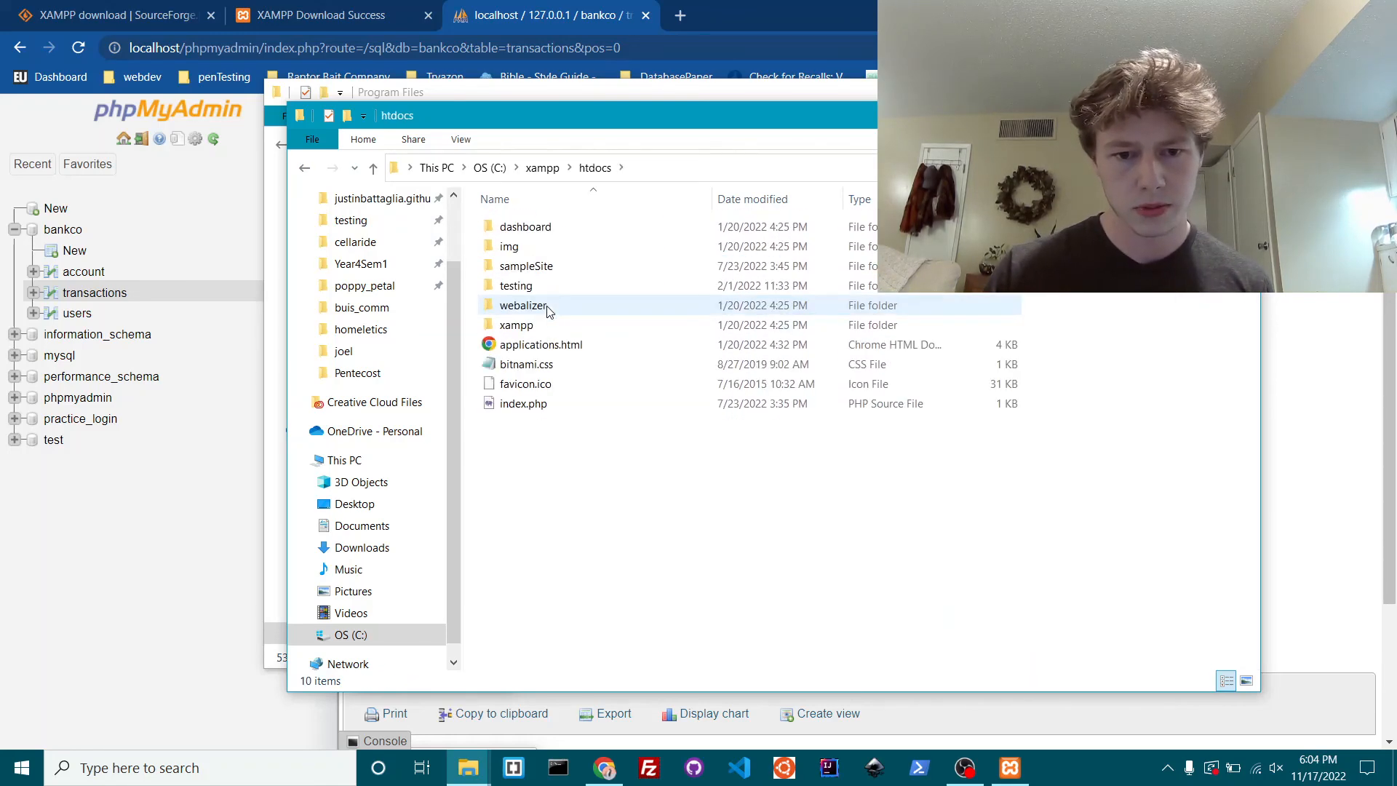
{"action": "double_click", "coordinate": [561, 353]}
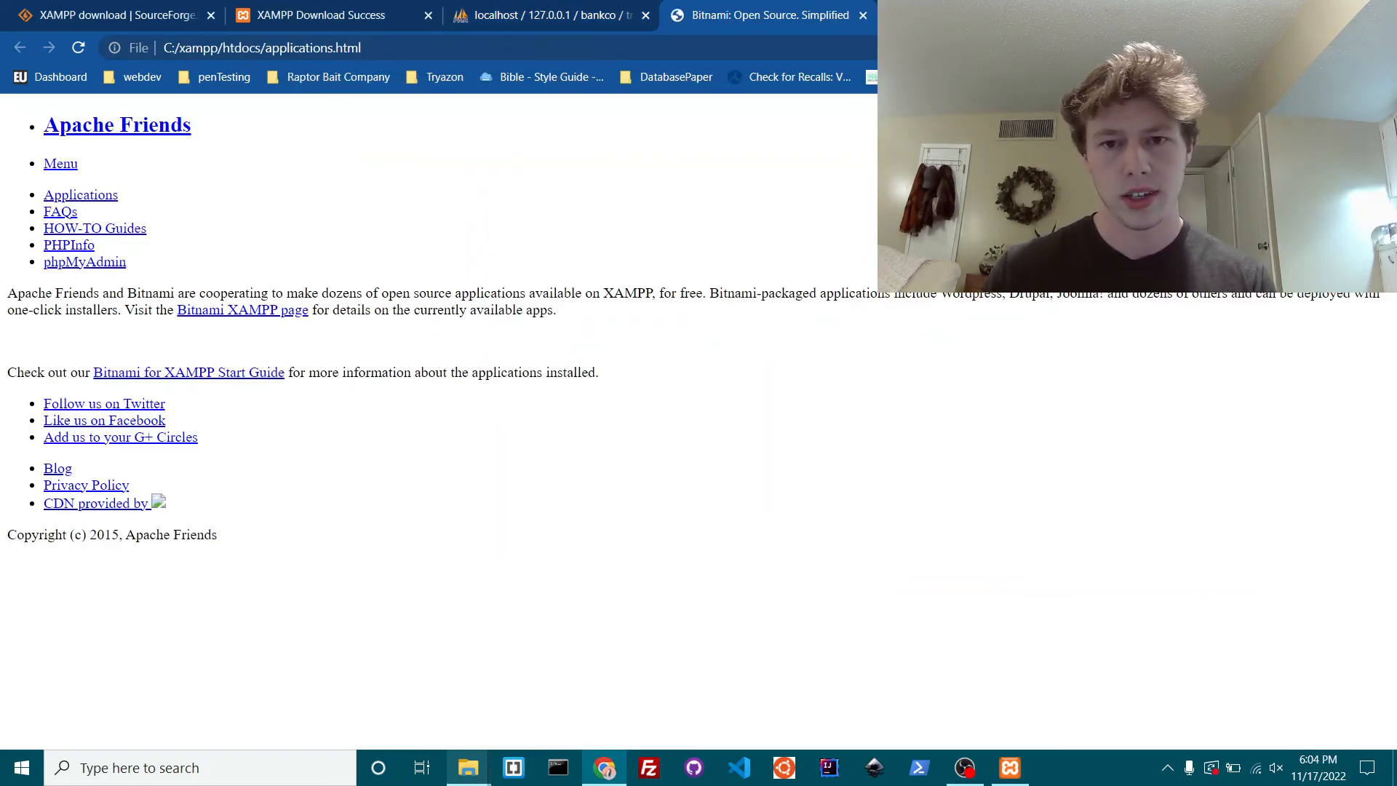
{"action": "left_click", "coordinate": [862, 15]}
- Bring up the XAMPP Control Panel, and return to the htdocs folder window in File Explorer
{"action": "left_click", "coordinate": [1010, 768]}
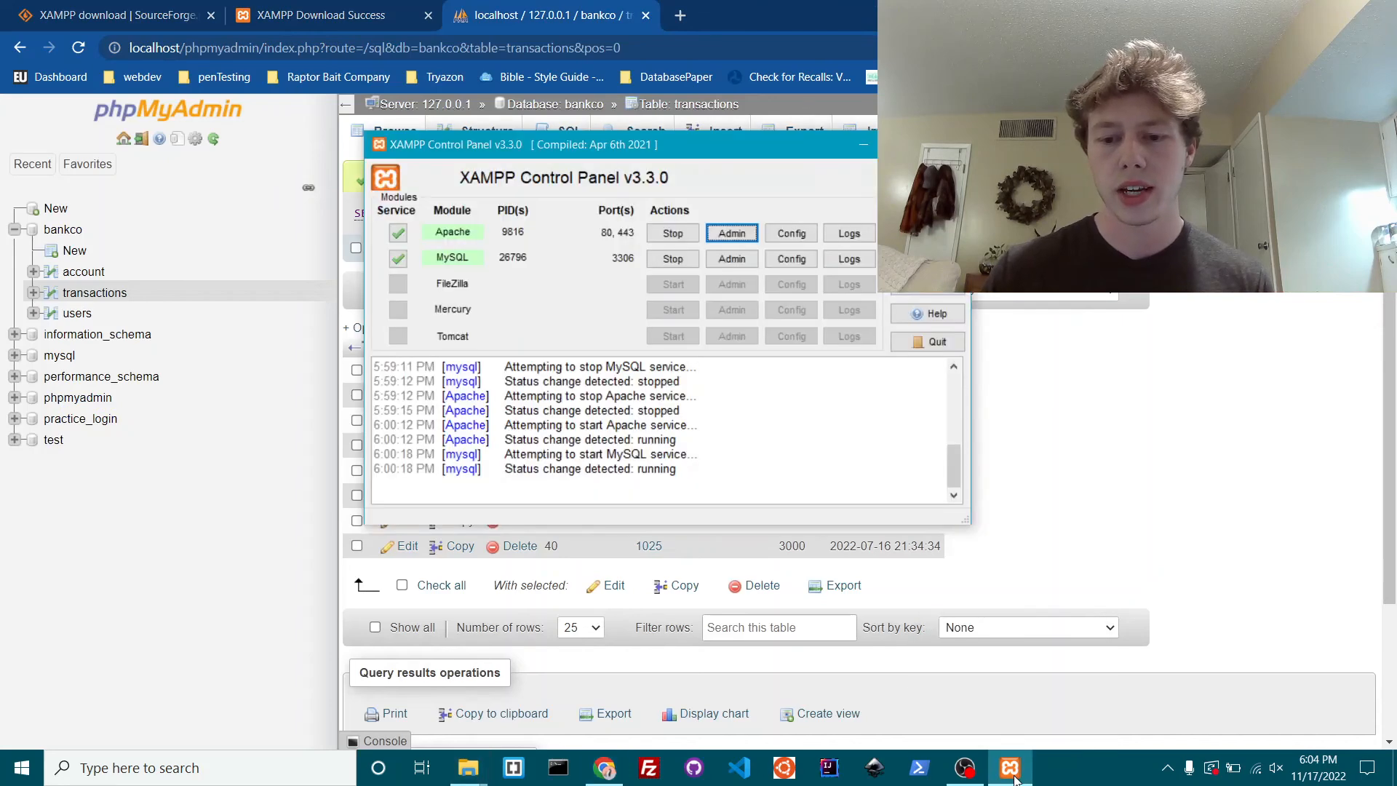
{"action": "mouse_move", "coordinate": [468, 767]}
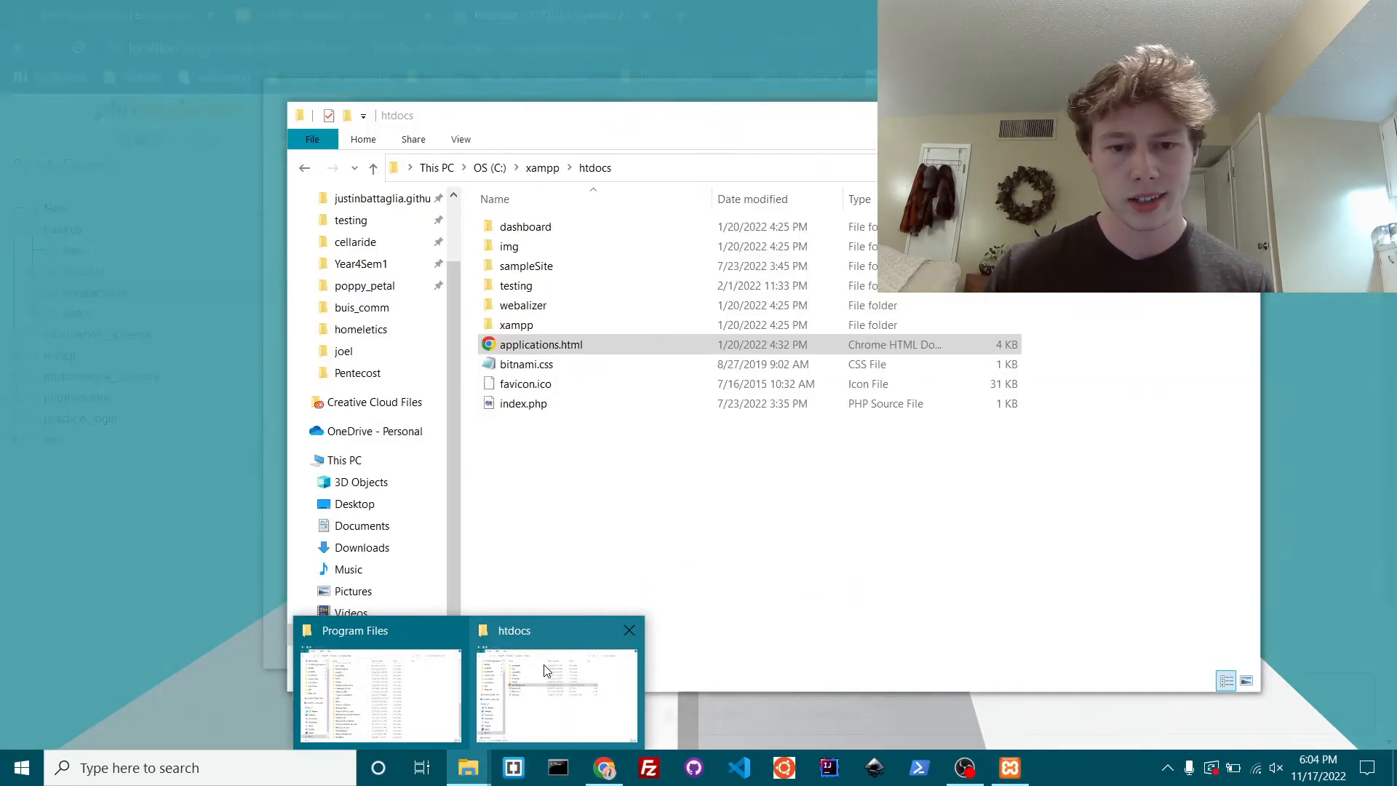
{"action": "left_click", "coordinate": [547, 669]}
{"action": "left_click", "coordinate": [672, 524]}
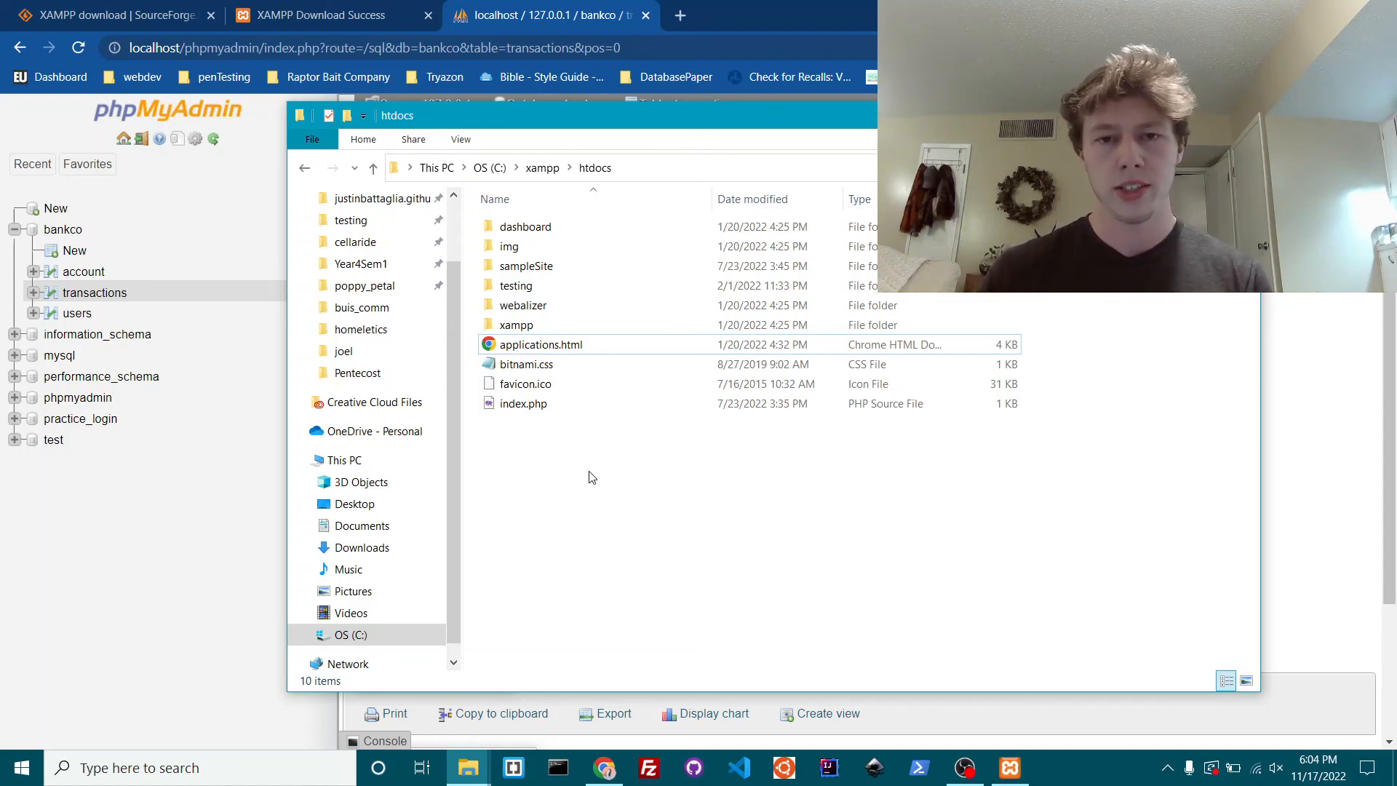
- Display and highlight the full path of the htdocs folder, and return to its file list
{"action": "left_click", "coordinate": [648, 166]}
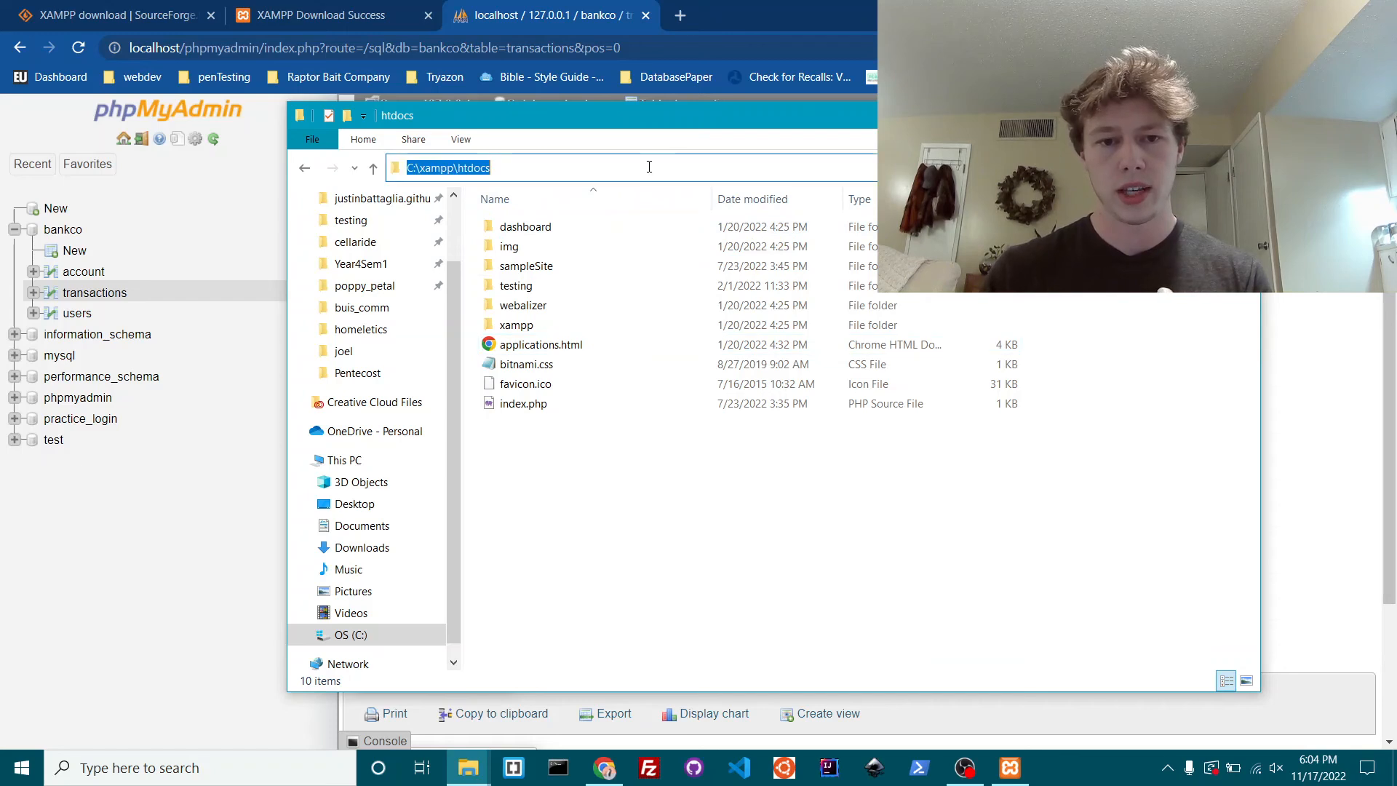
{"action": "left_click", "coordinate": [537, 175]}
{"action": "left_click_drag", "start_coordinate": [493, 169], "coordinate": [408, 168]}
{"action": "left_click", "coordinate": [542, 168]}
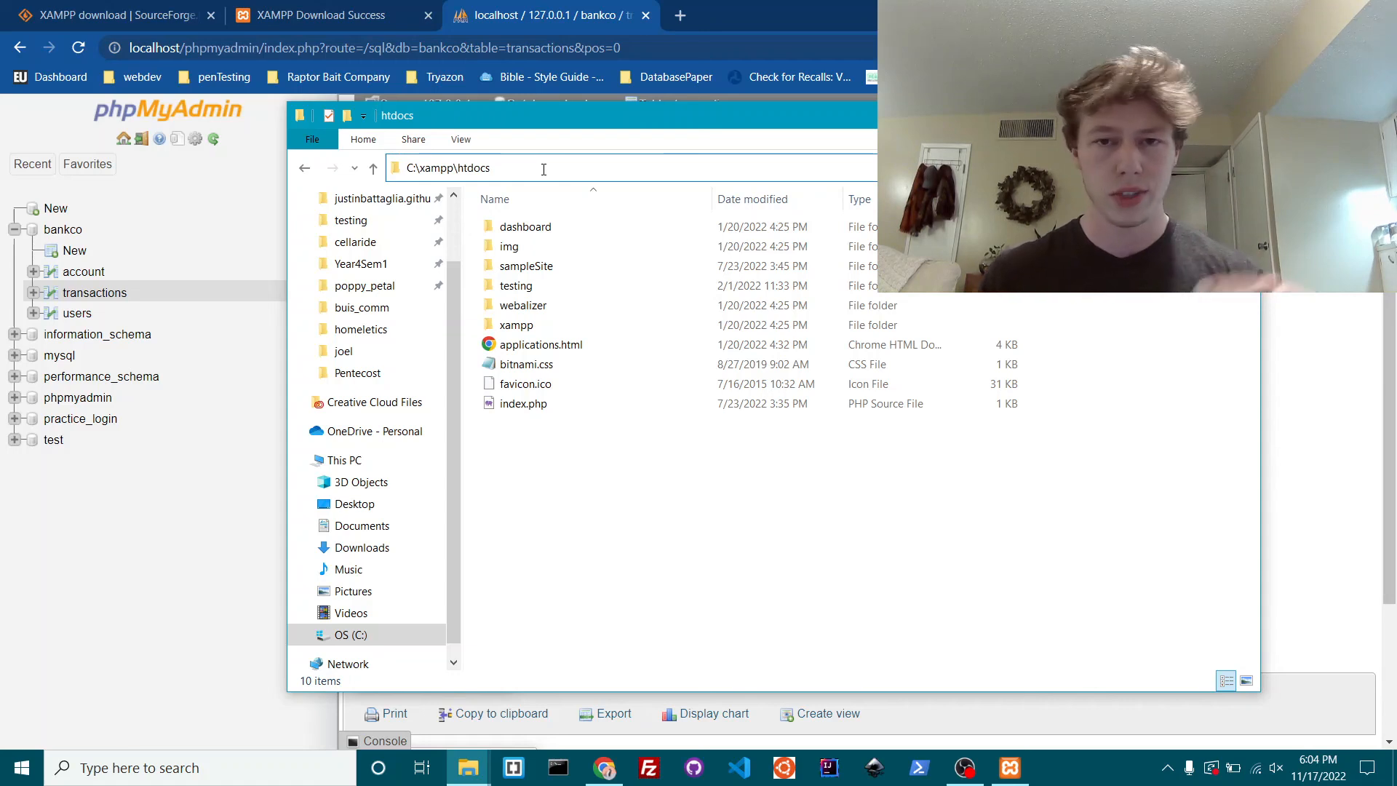
{"action": "left_click", "coordinate": [574, 467]}
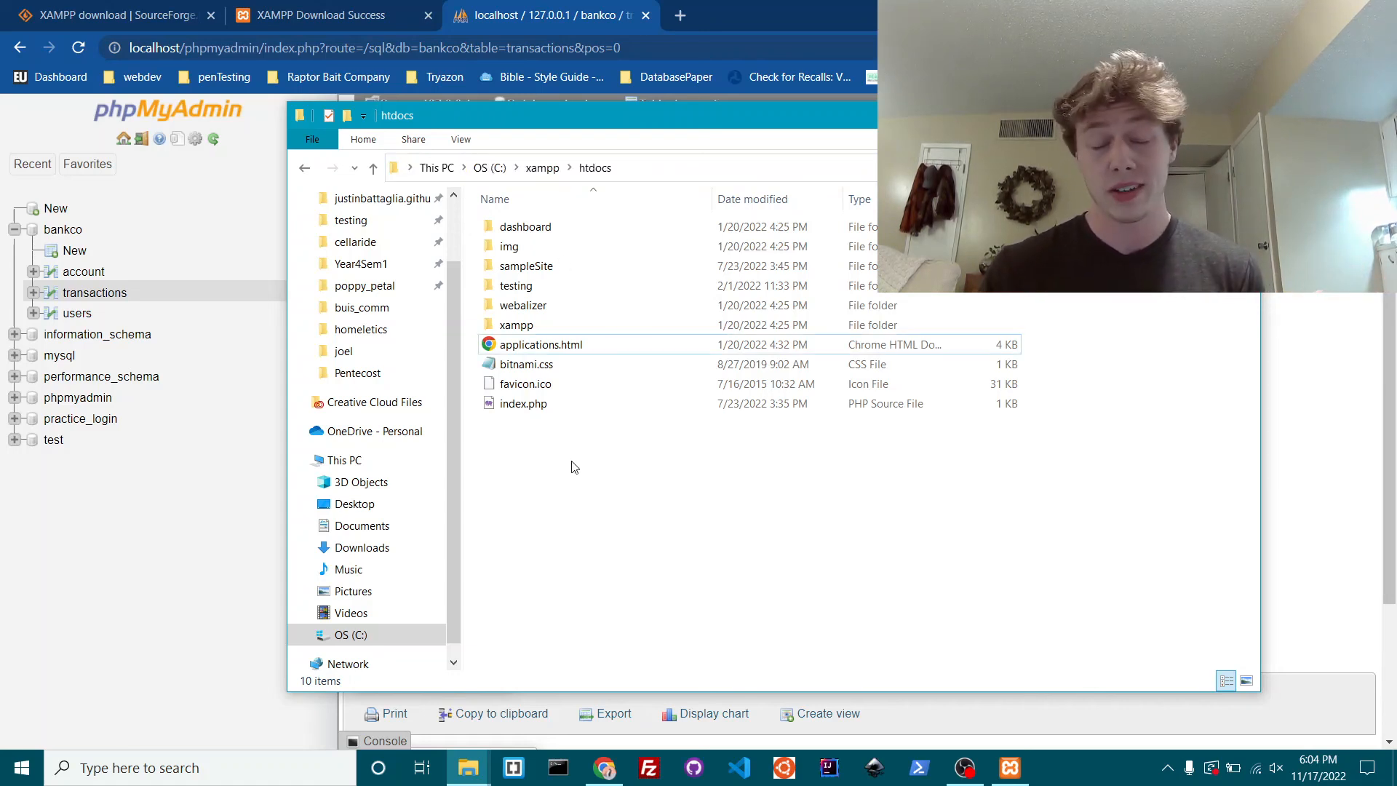